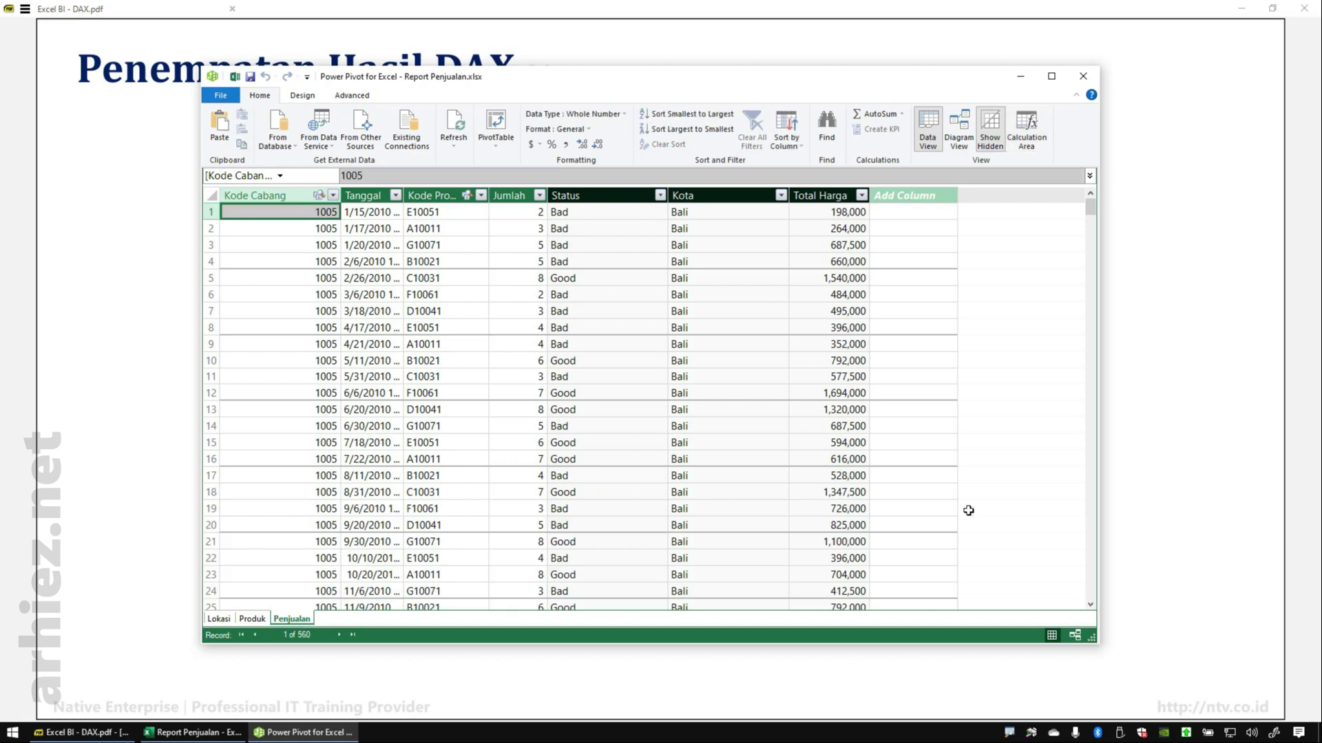
Show the calculation area below the Penjualan table and enlarge it by about two rows.
click(1040, 141)
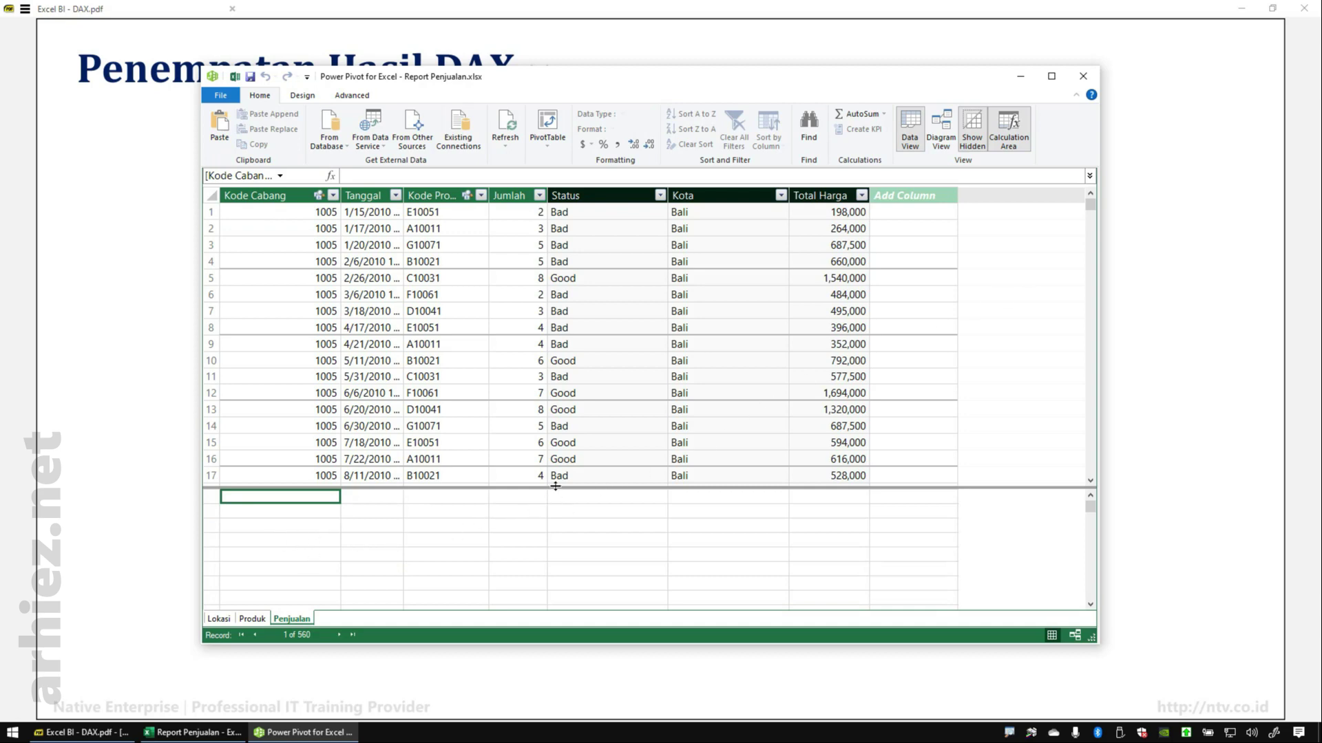
drag(555, 487, 590, 455)
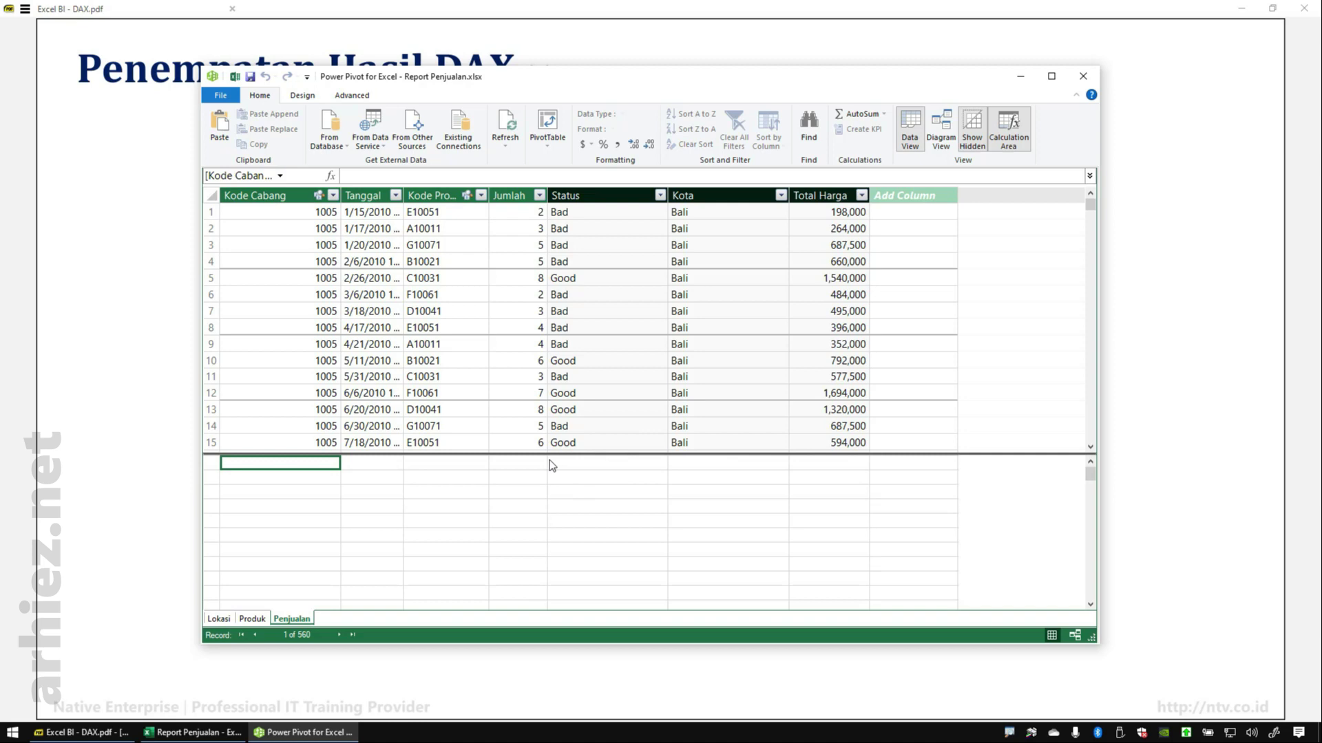
Read the calculated field (measure) examples in the Excel BI - DAX.pdf slides, focusing on the Total Harga grand total, and return to Power Pivot.
click(131, 445)
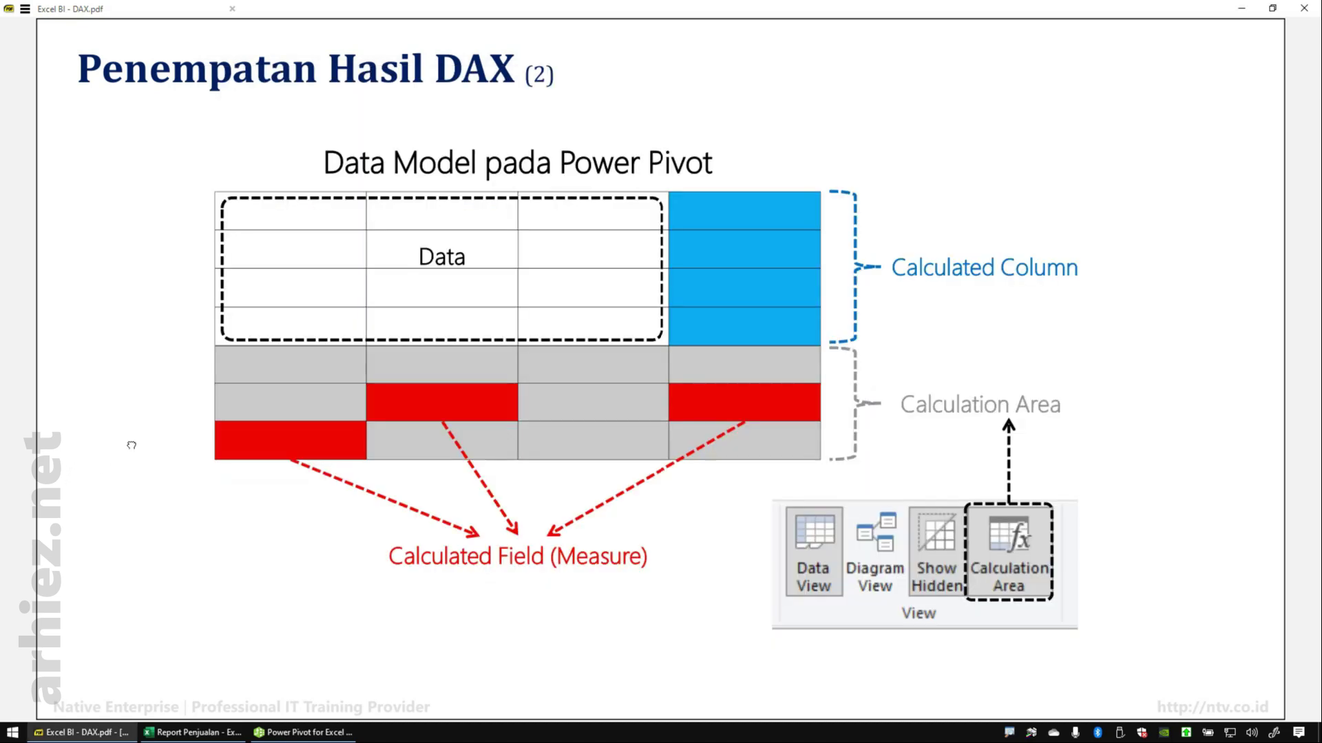
key(Right)
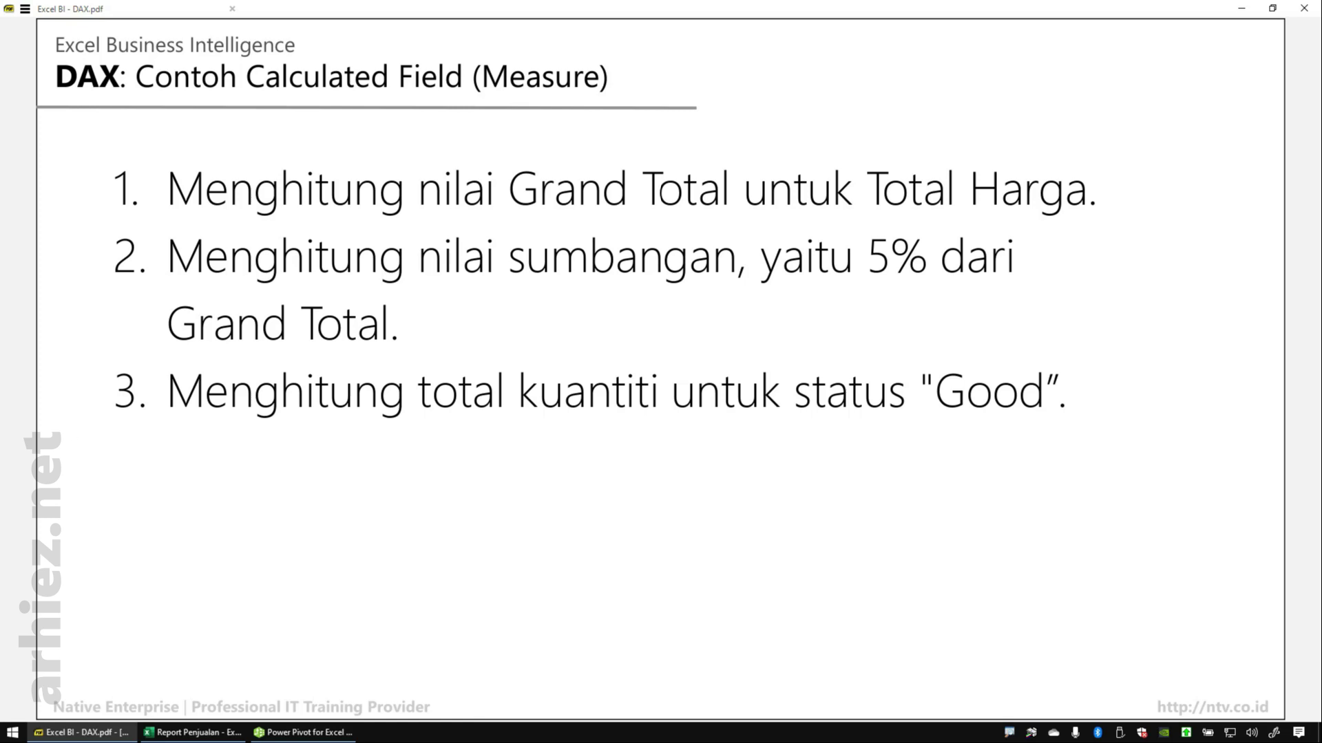
click(304, 733)
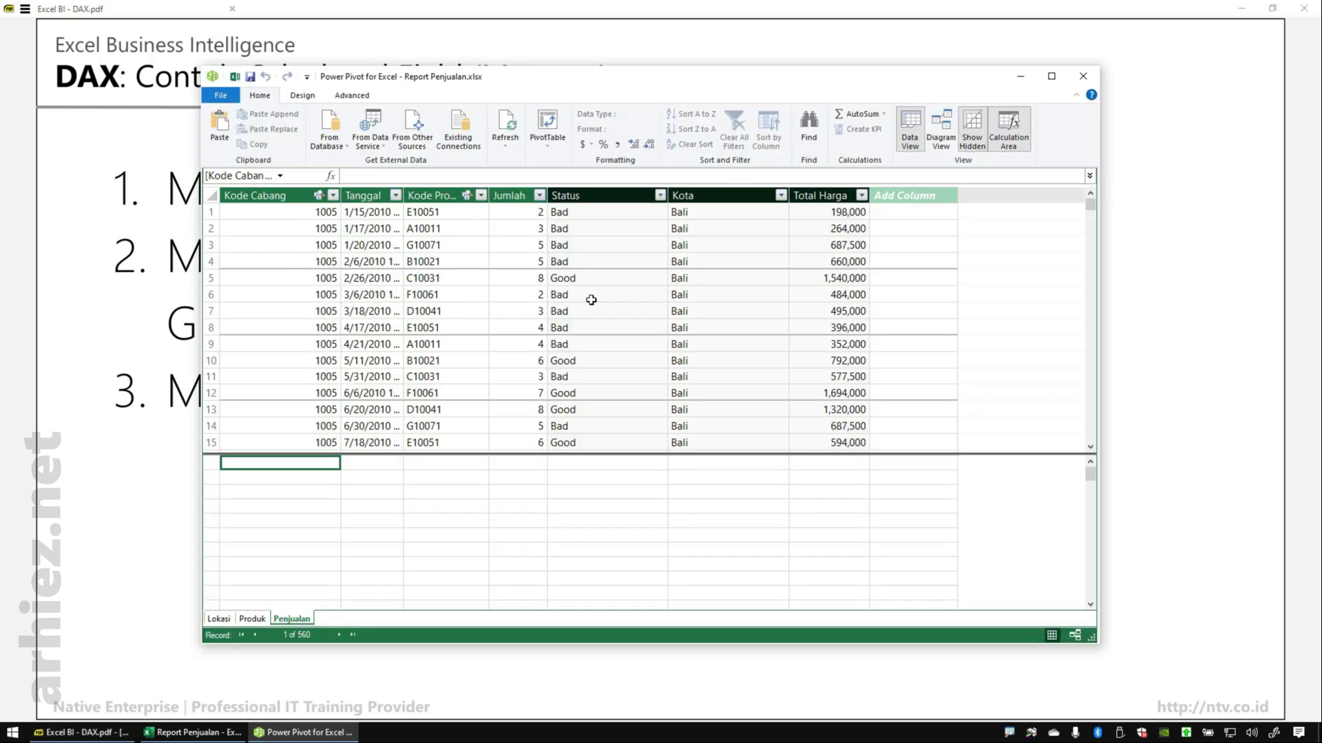
key(alt+Tab)
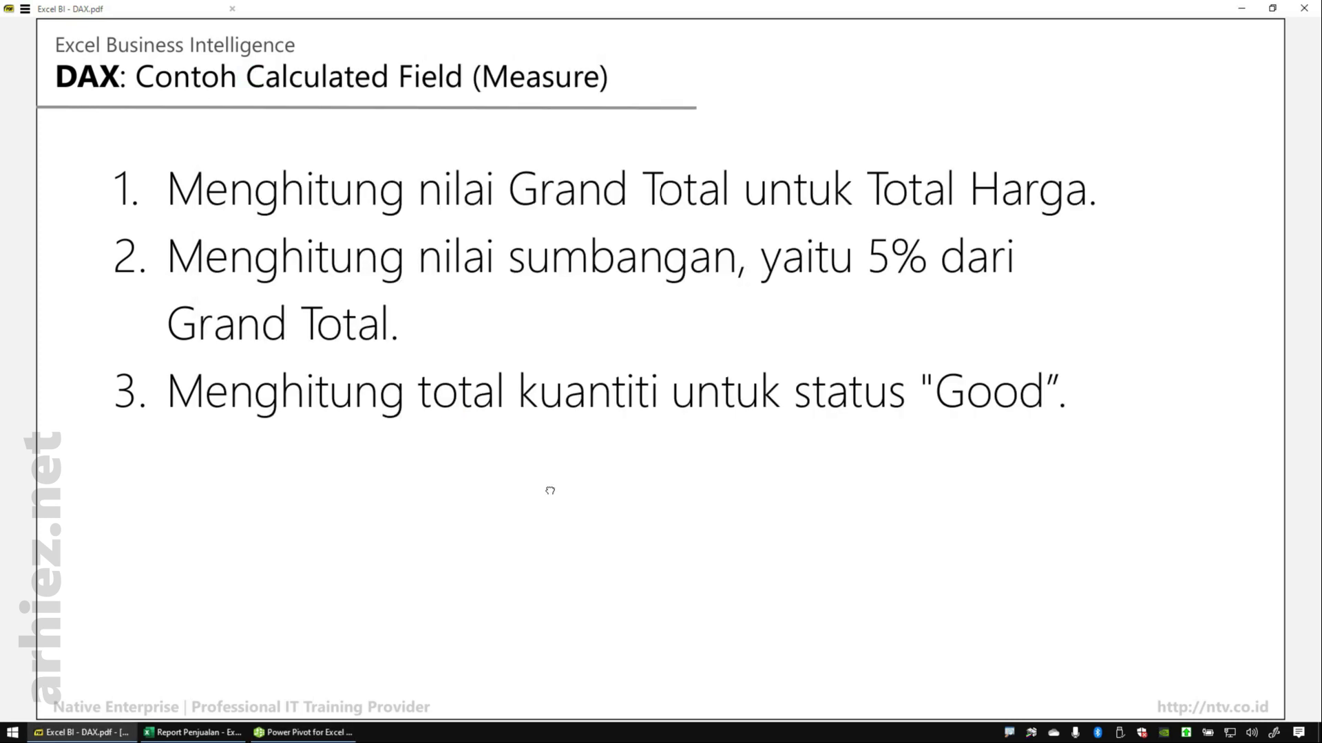
drag(512, 195, 730, 195)
drag(868, 196, 1088, 196)
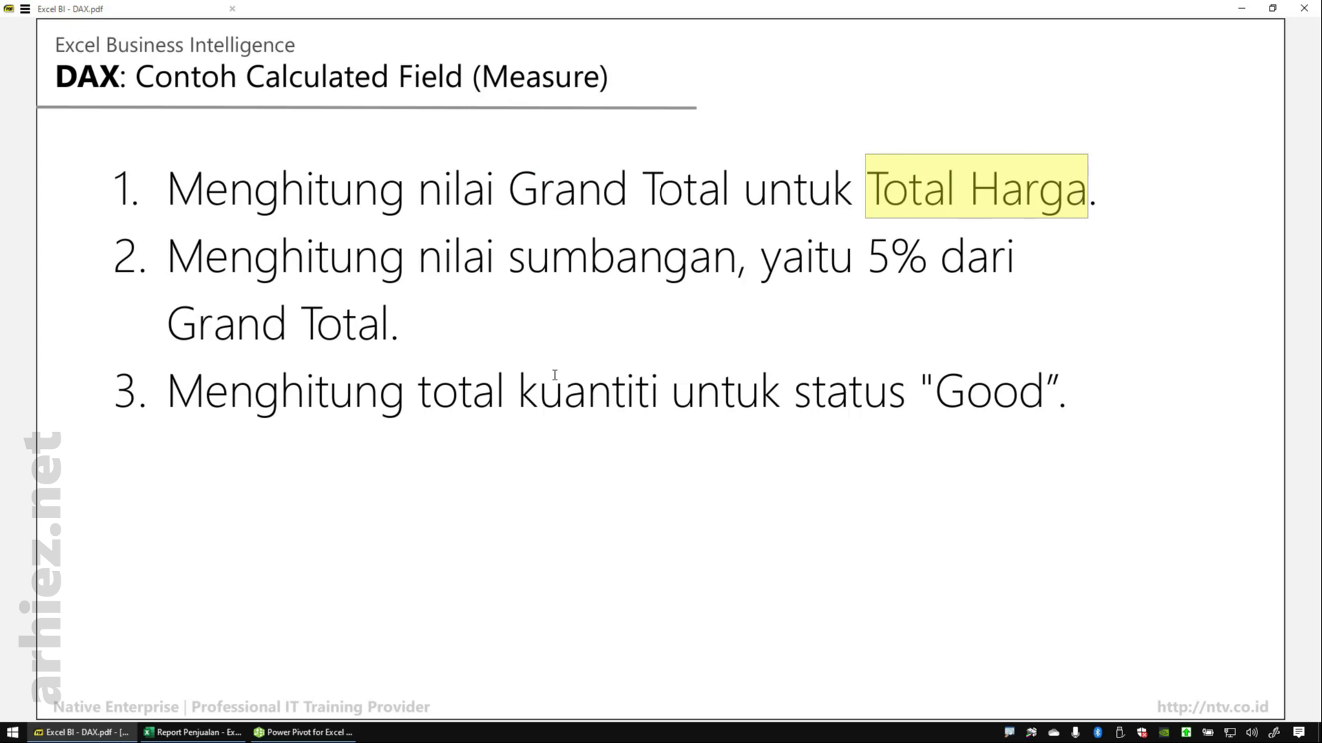
click(320, 735)
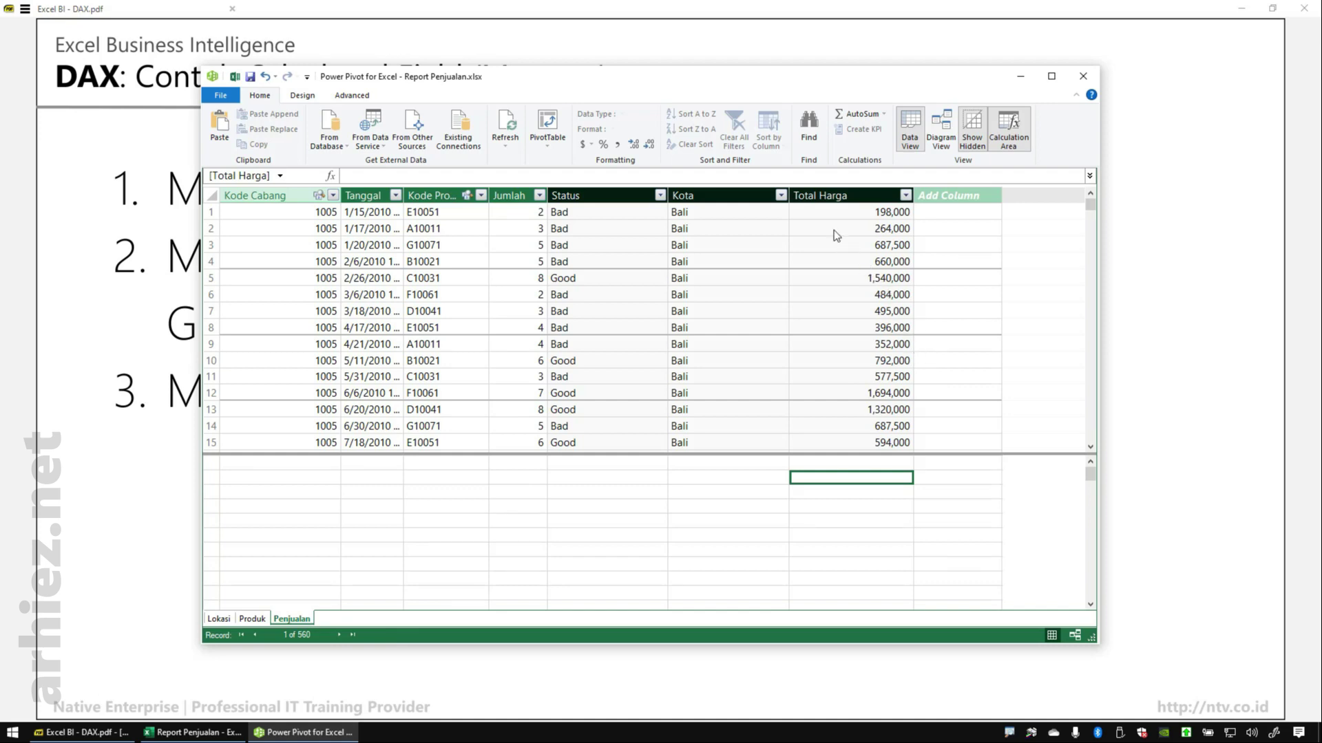
mouse_move(778, 176)
mouse_down()
mouse_move(862, 295)
mouse_move(922, 469)
mouse_up()
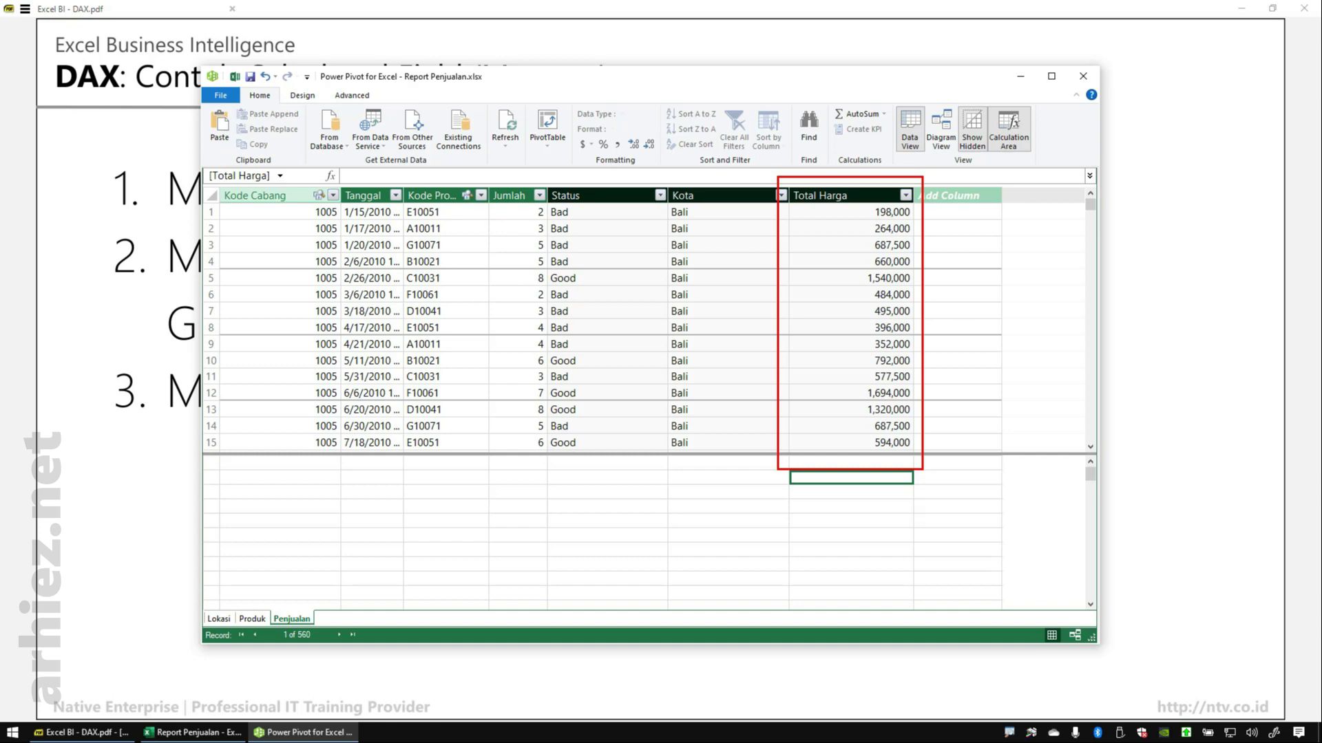
key(Escape)
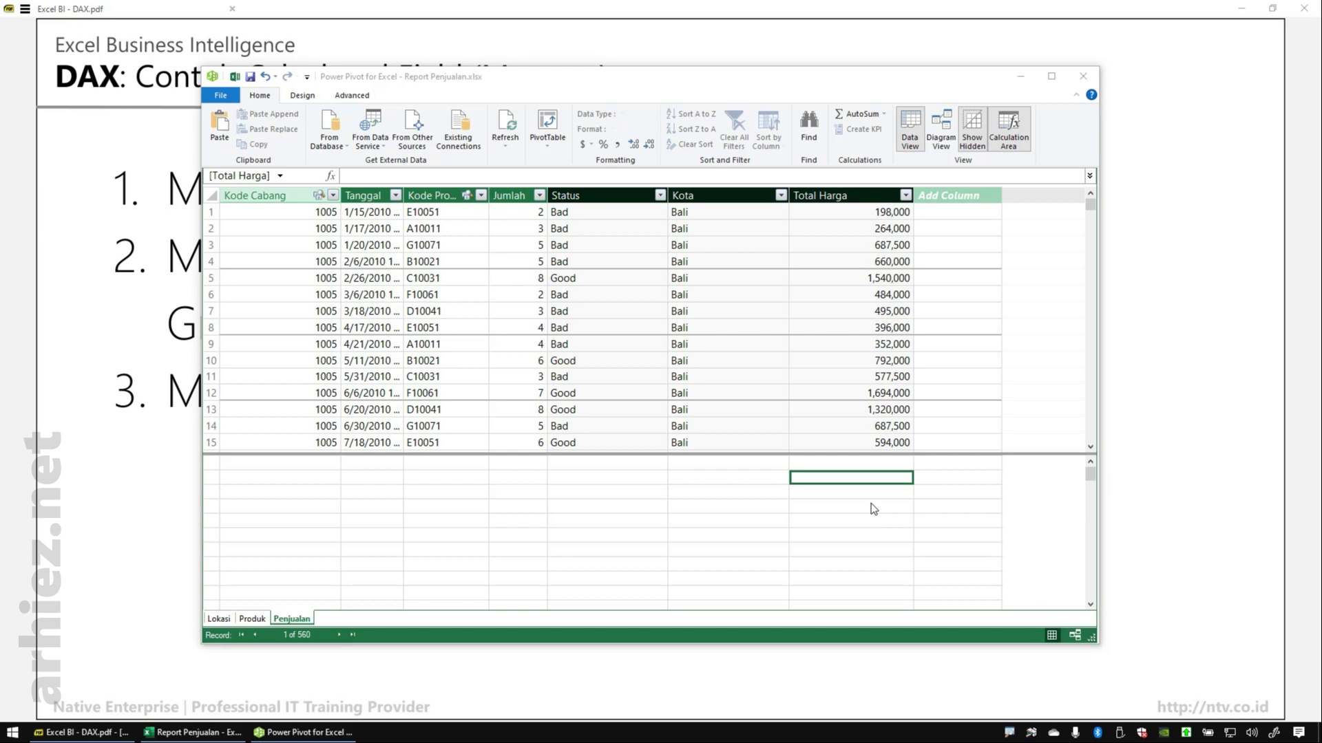
key(ctrl+2)
drag(189, 452, 1136, 651)
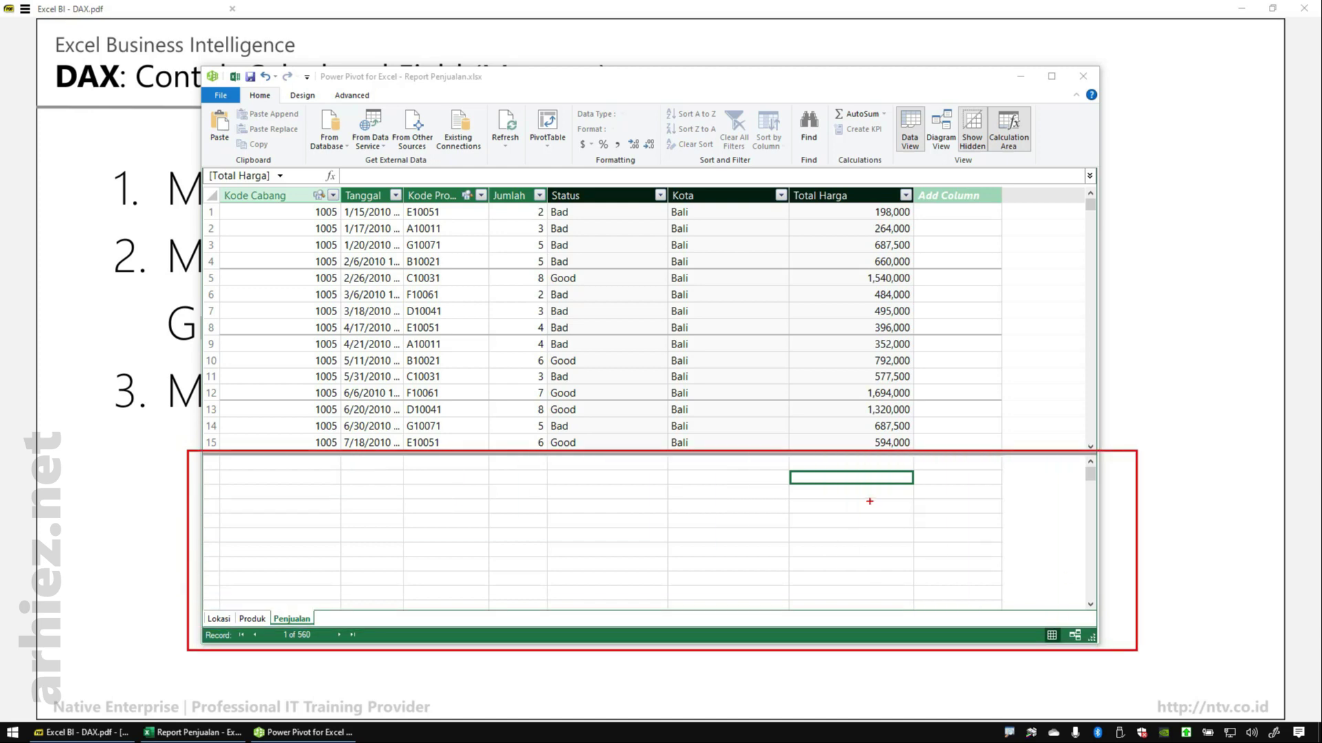
key(Escape)
Create the measure GT:=SUM(Penjualan[Total Harga]) in the second calculation area cell under the Total Harga column.
click(834, 520)
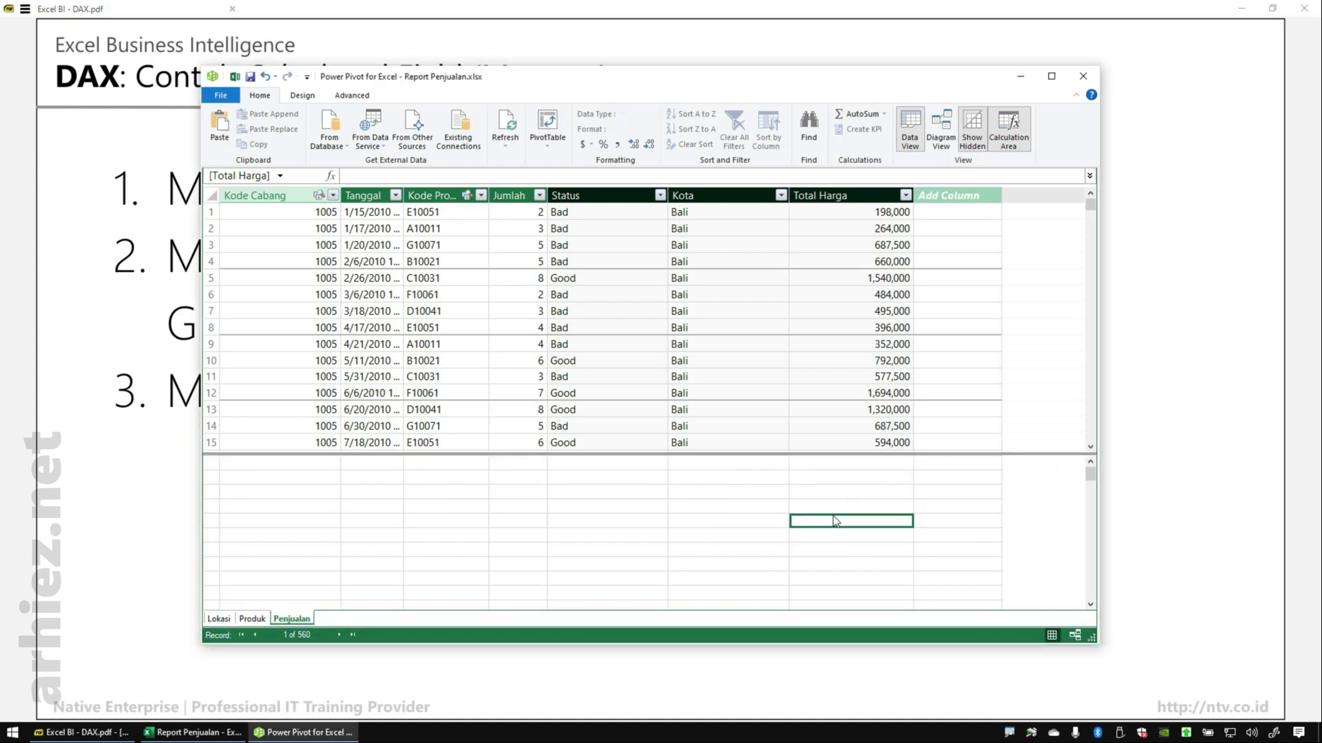
click(835, 478)
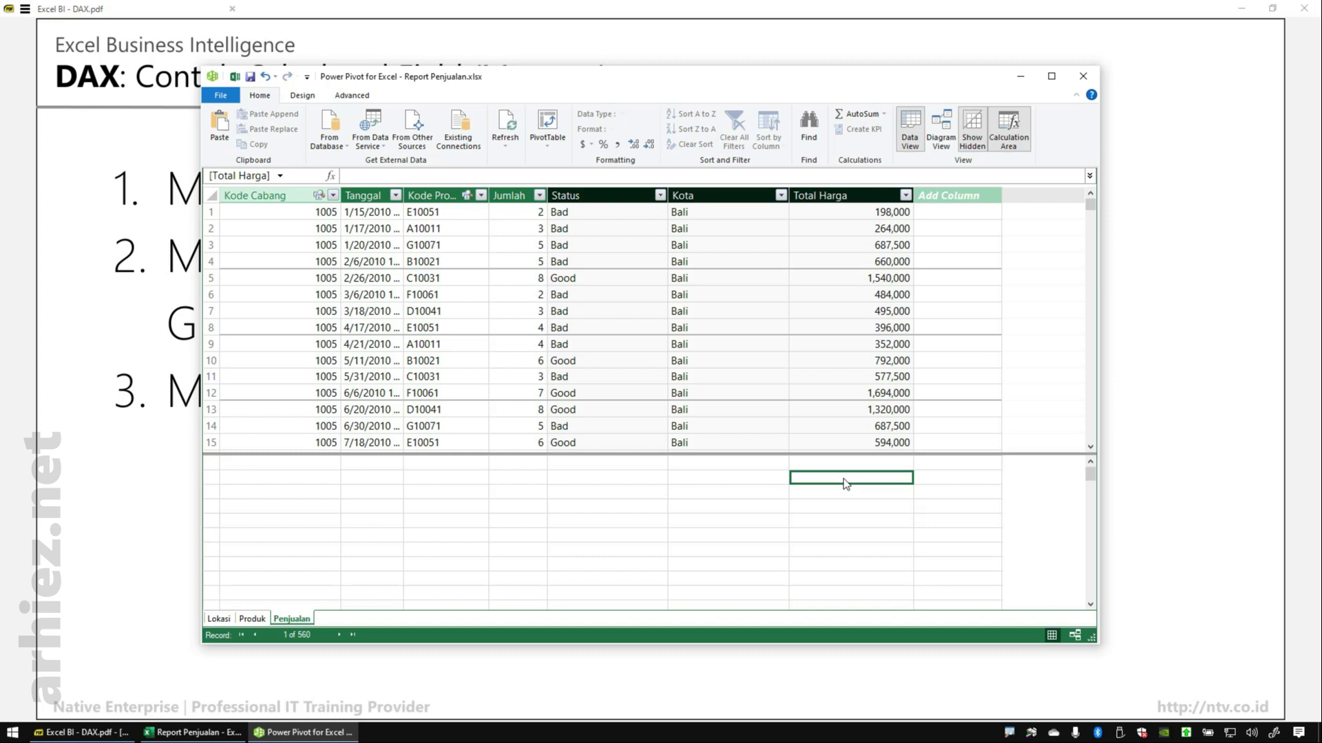
click(363, 177)
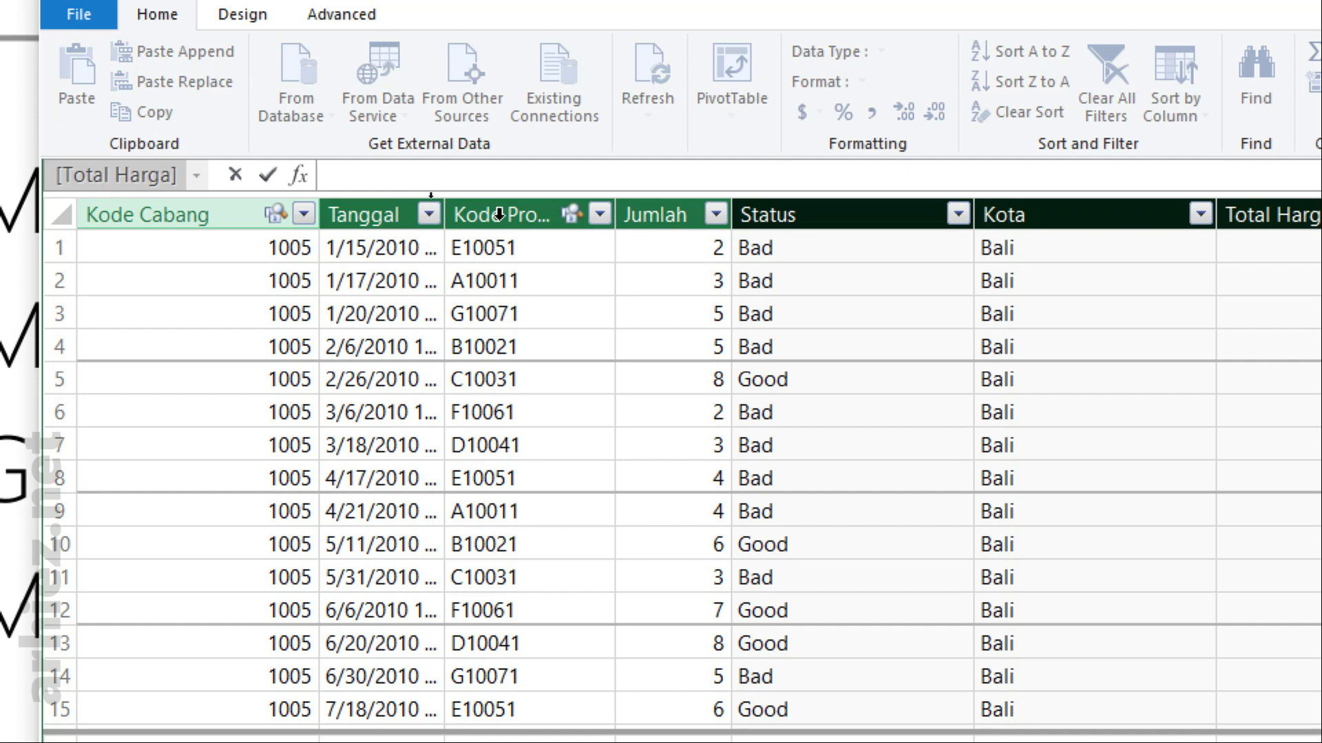
text(GT:)
text(=)
text(SUM)
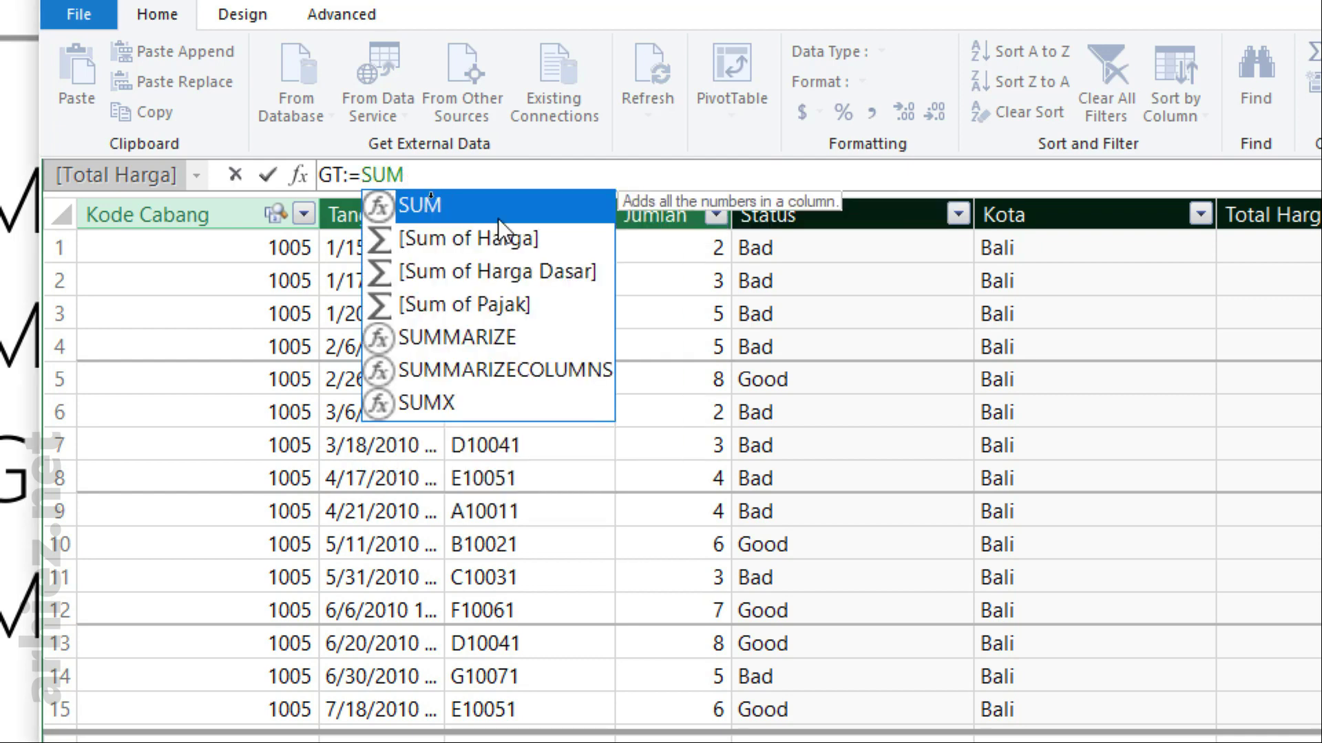
text(()
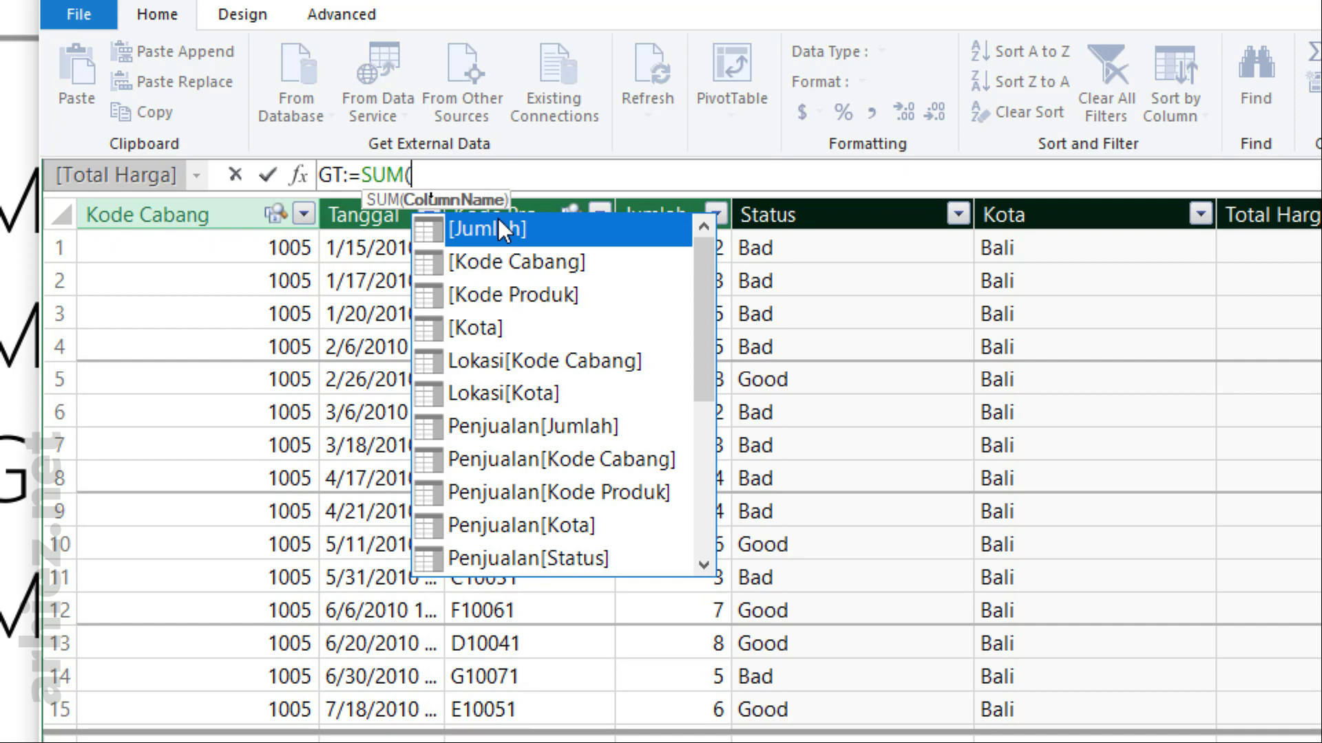
key(Down)
key(Down)
key(Down)
key(Down)
key(Down)
key(Down)
key(Down)
key(Down)
key(Down)
key(Down)
key(Down)
key(Down)
key(Down)
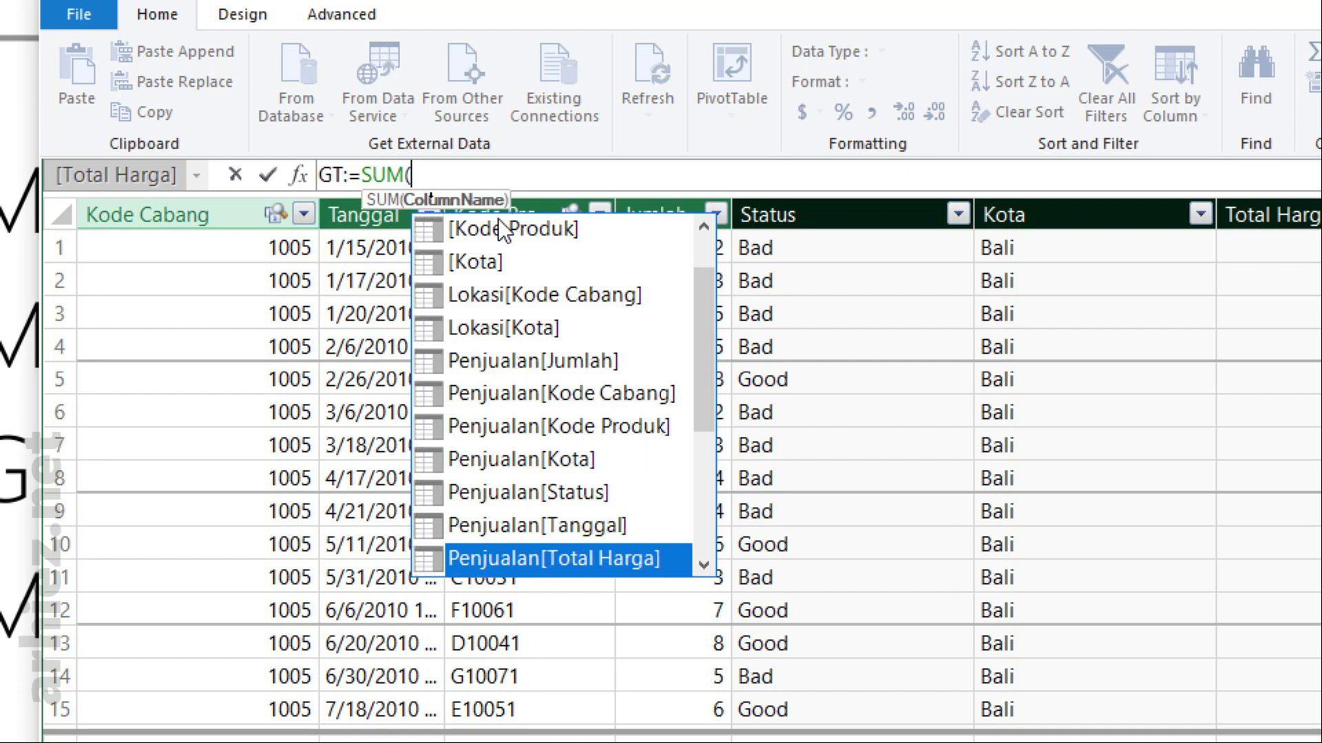
key(Up)
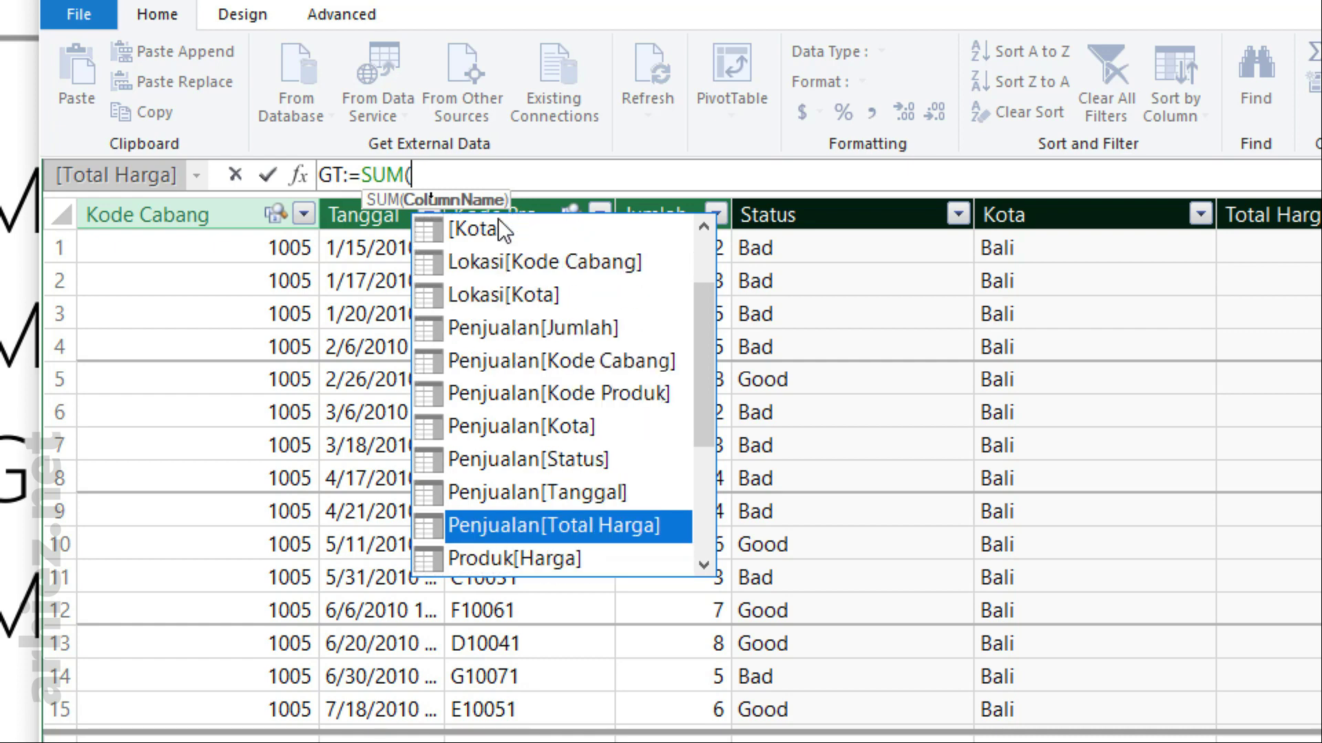
key(Tab)
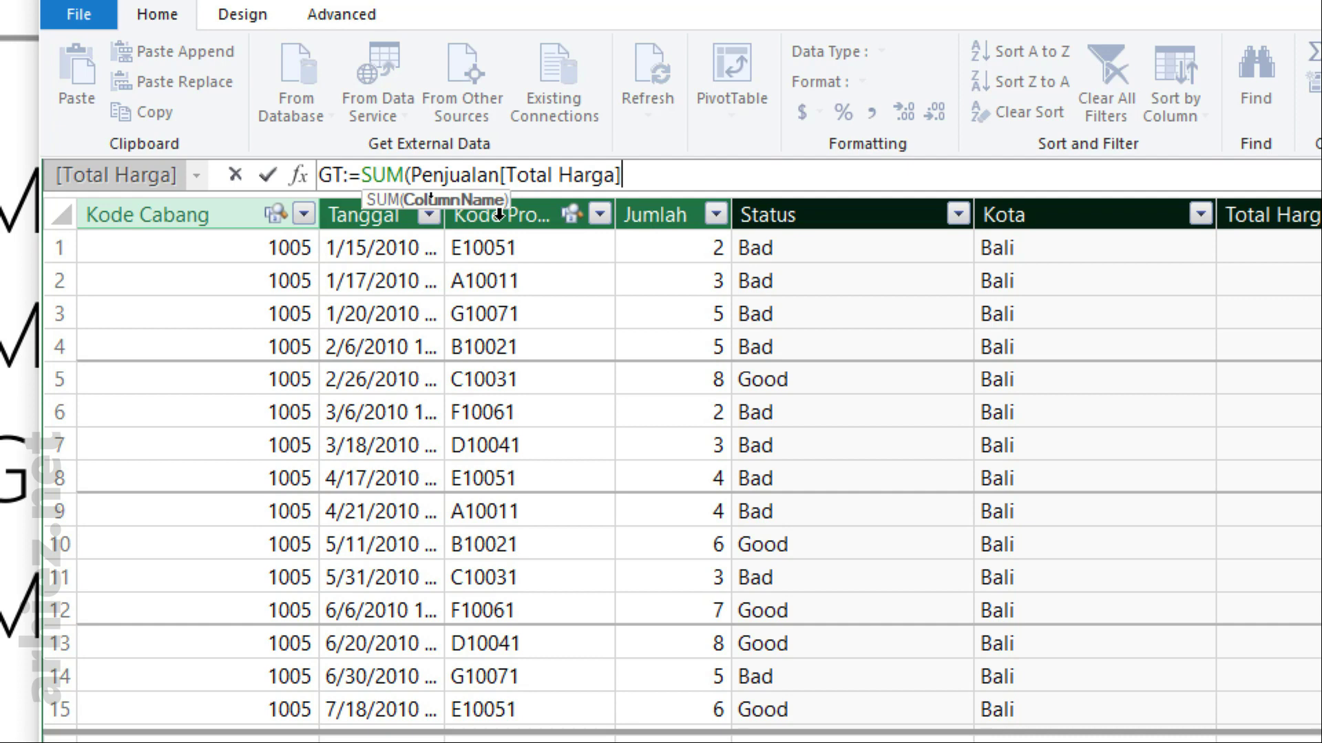
text())
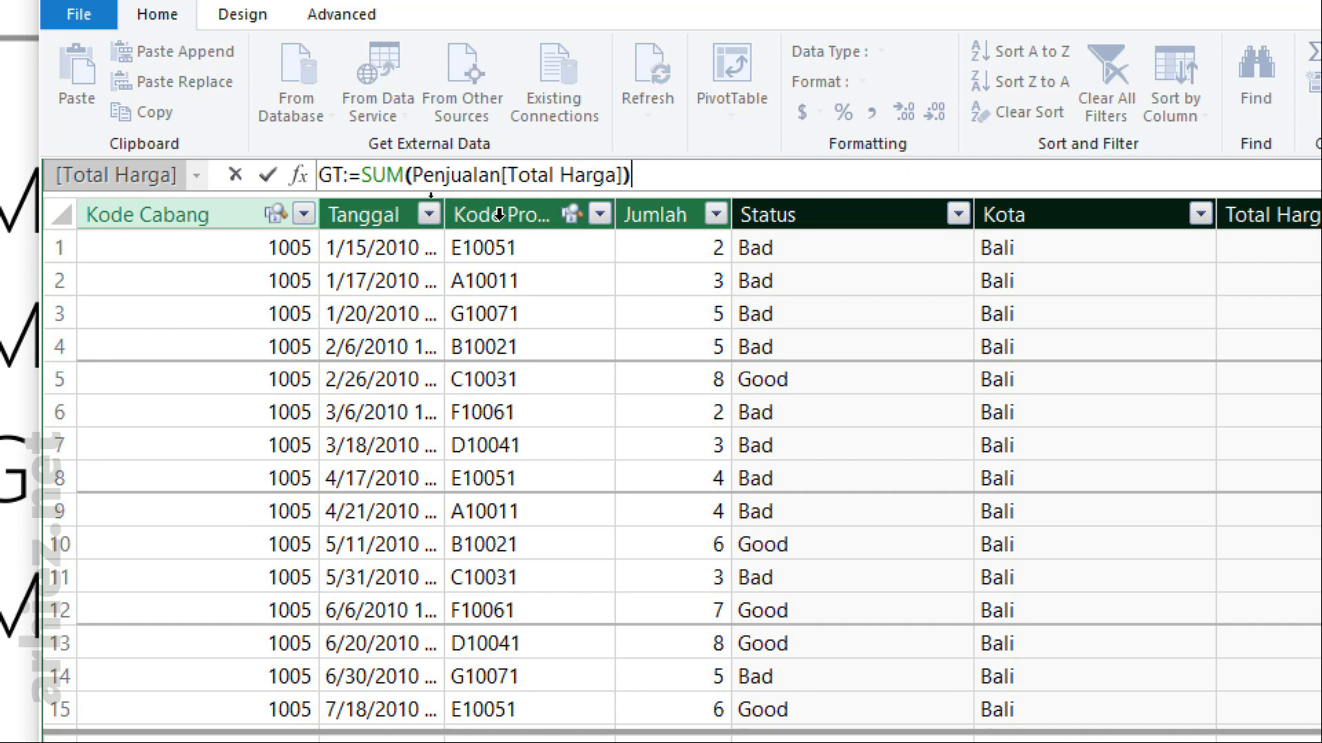
key(Return)
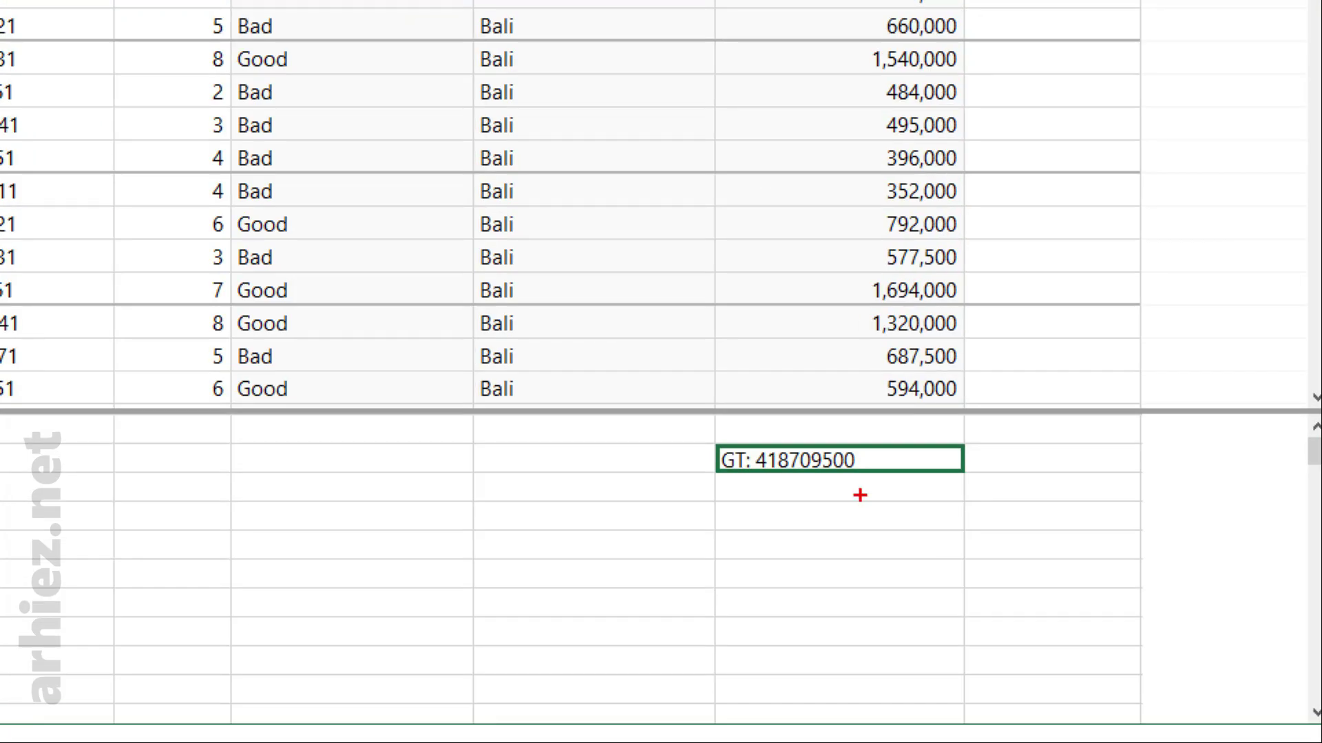
Format the GT measure with a thousands separator and no decimal places.
mouse_move(683, 441)
mouse_down()
mouse_move(923, 500)
mouse_move(996, 499)
mouse_up()
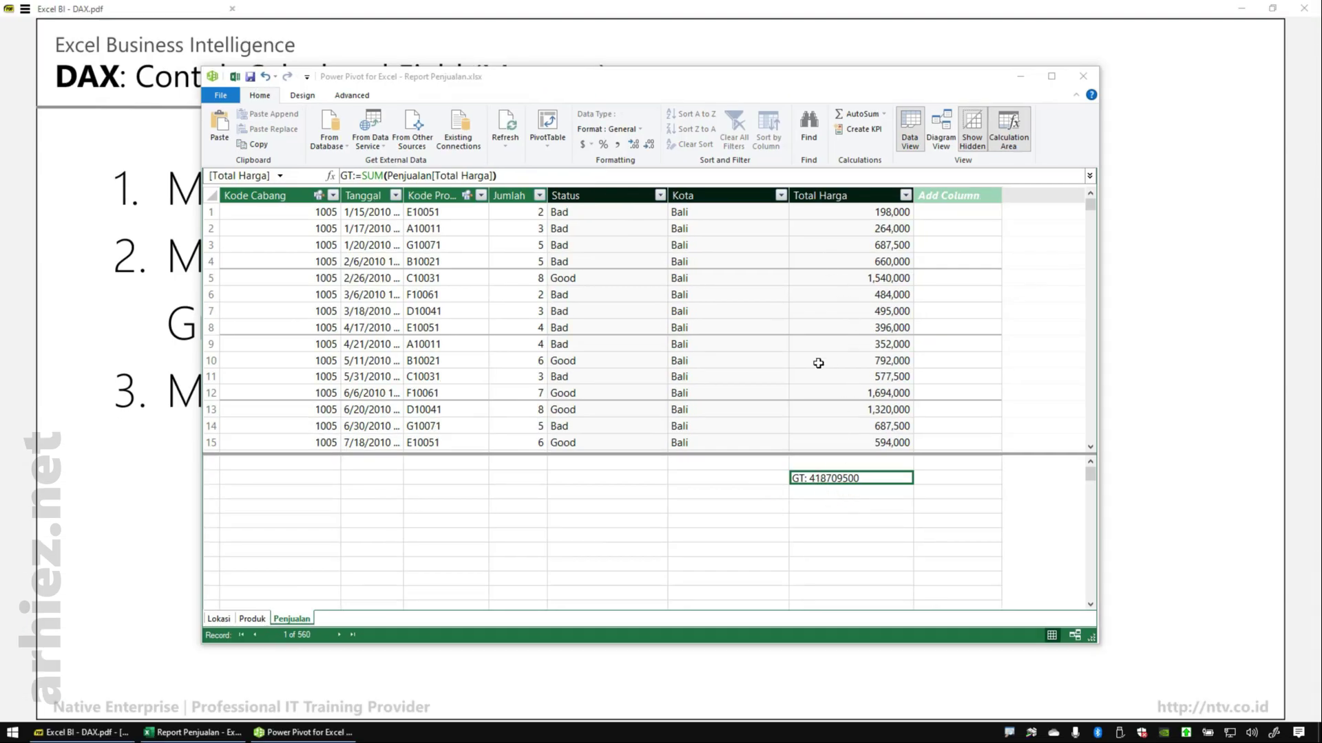
click(618, 146)
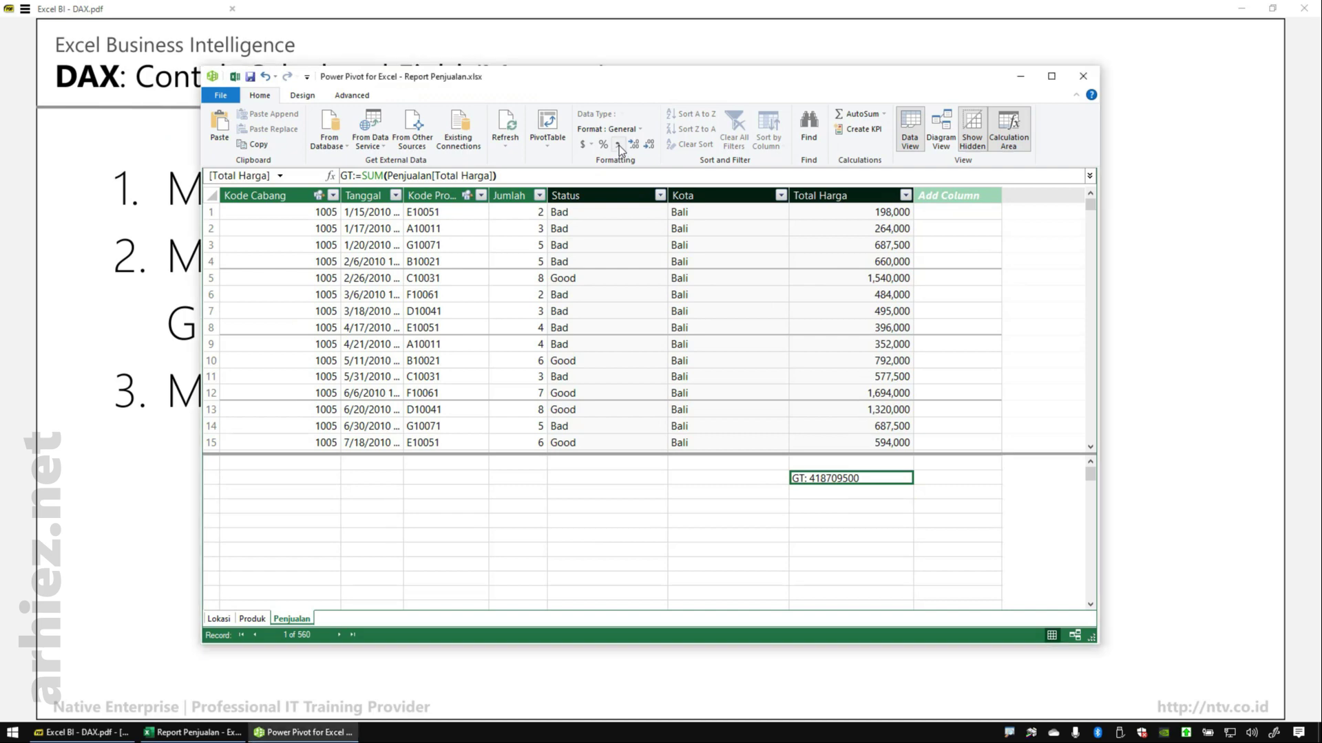
click(619, 146)
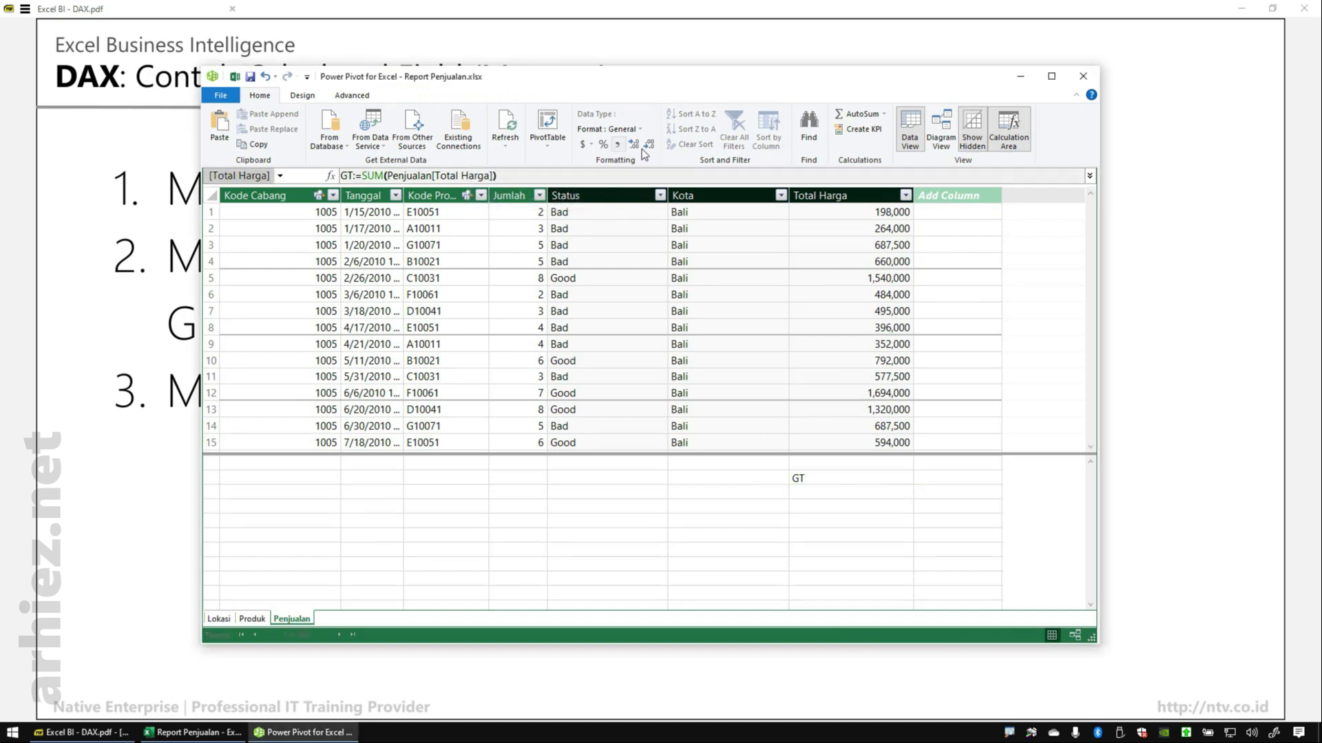
click(651, 146)
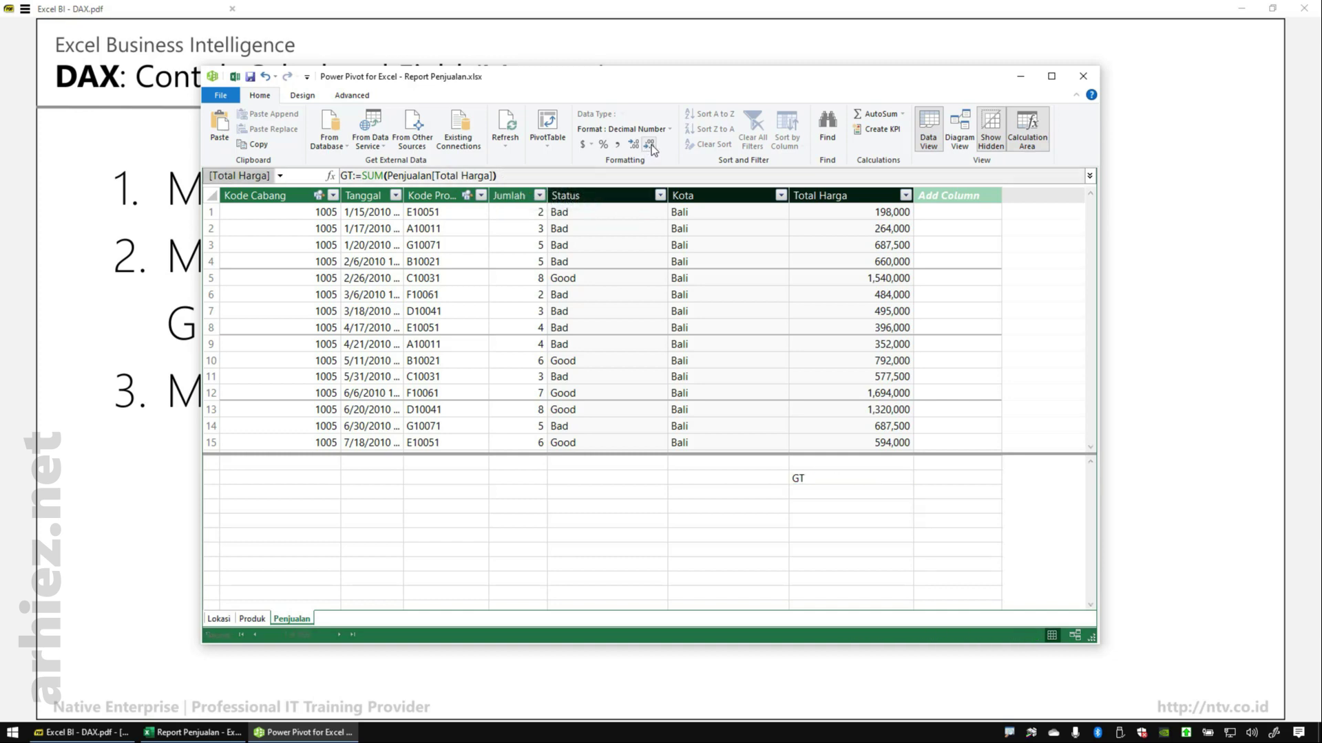
click(651, 146)
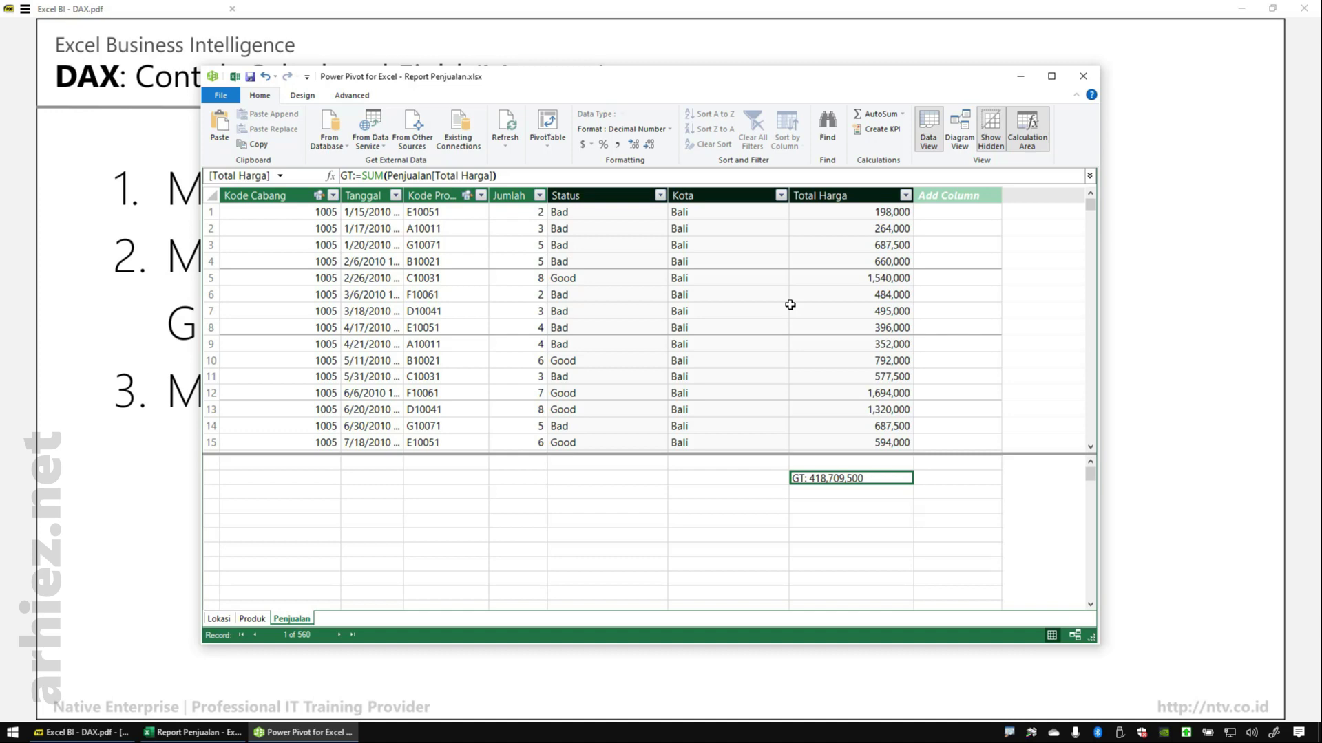
drag(414, 475, 404, 527)
mouse_move(438, 475)
mouse_down()
mouse_move(473, 467)
mouse_move(473, 449)
mouse_up()
mouse_move(515, 436)
mouse_down()
mouse_move(527, 499)
mouse_move(596, 478)
mouse_move(601, 491)
mouse_up()
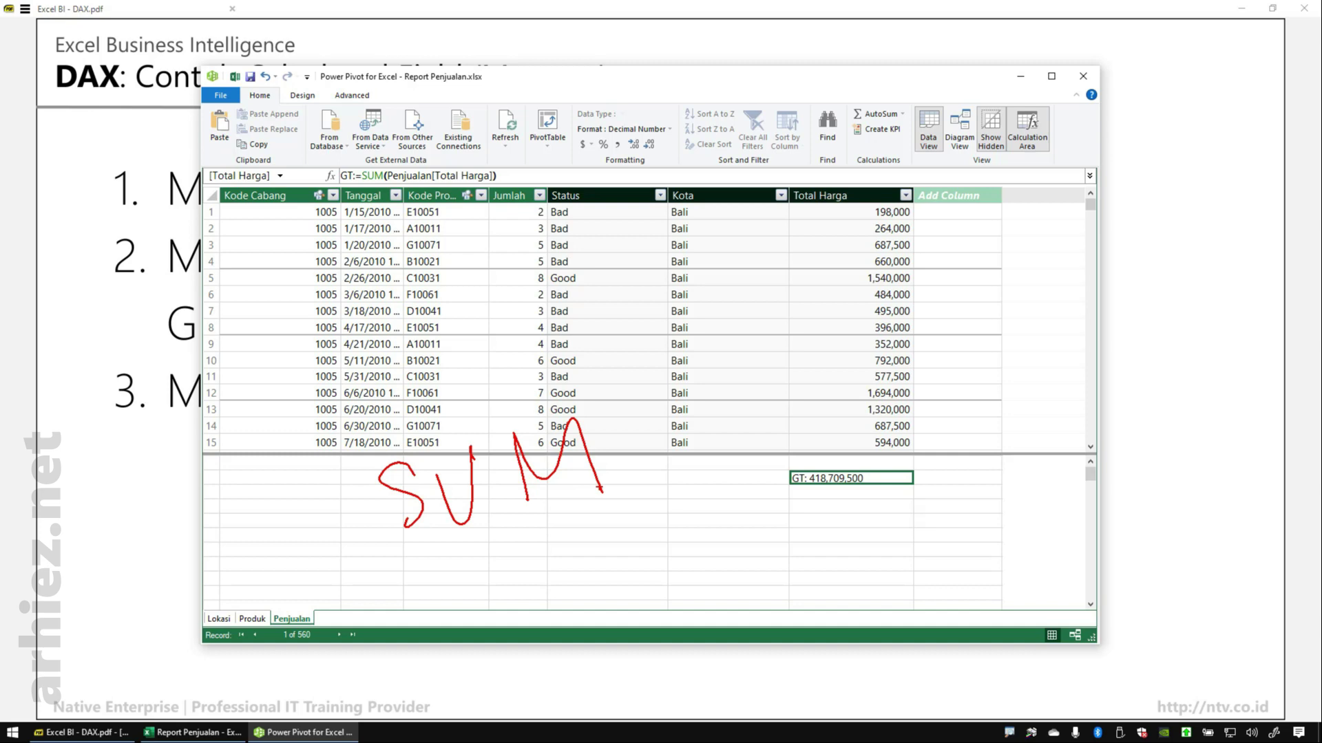
drag(447, 542, 449, 651)
mouse_move(487, 561)
mouse_down()
mouse_move(521, 547)
mouse_move(570, 594)
mouse_move(631, 583)
mouse_up()
drag(621, 513, 728, 538)
drag(690, 468, 671, 599)
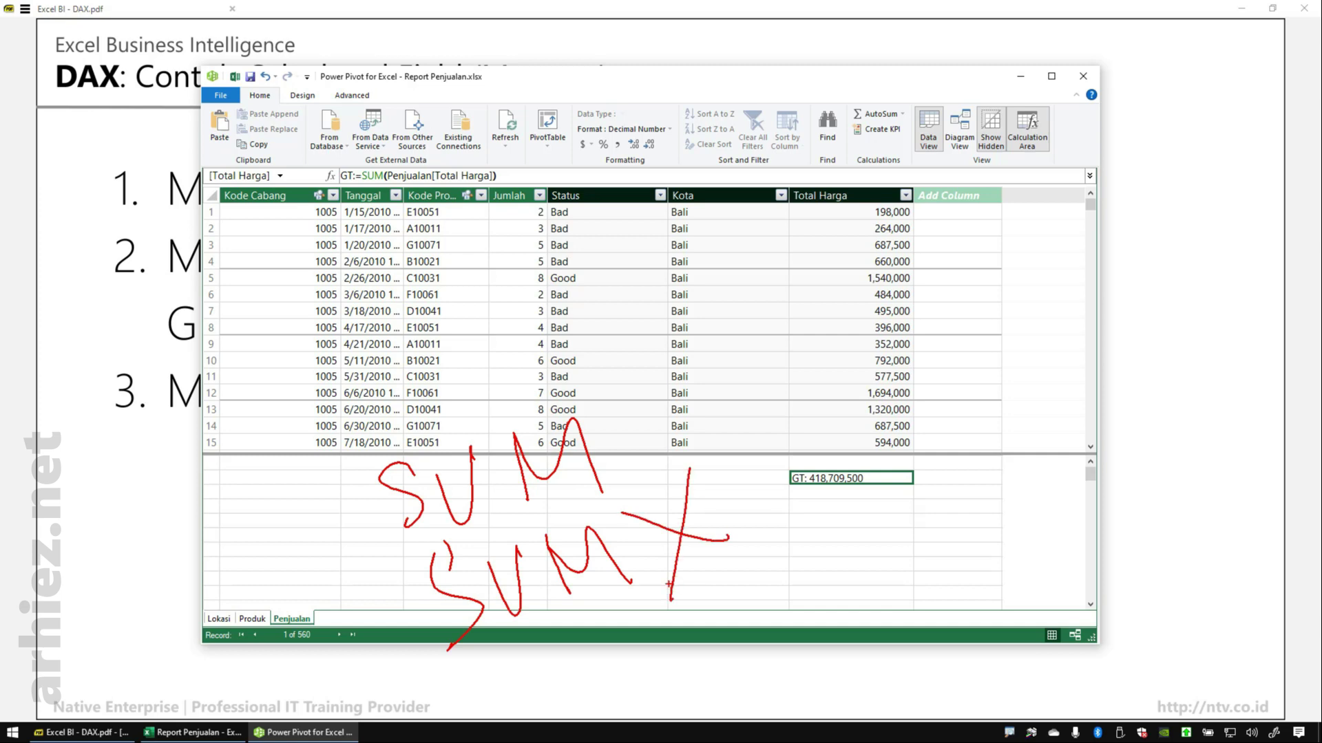
mouse_move(684, 625)
mouse_down()
mouse_move(745, 551)
mouse_move(762, 549)
mouse_up()
key(Escape)
Switch to the Excel BI - DAX.pdf slide listing the calculated field examples.
click(149, 497)
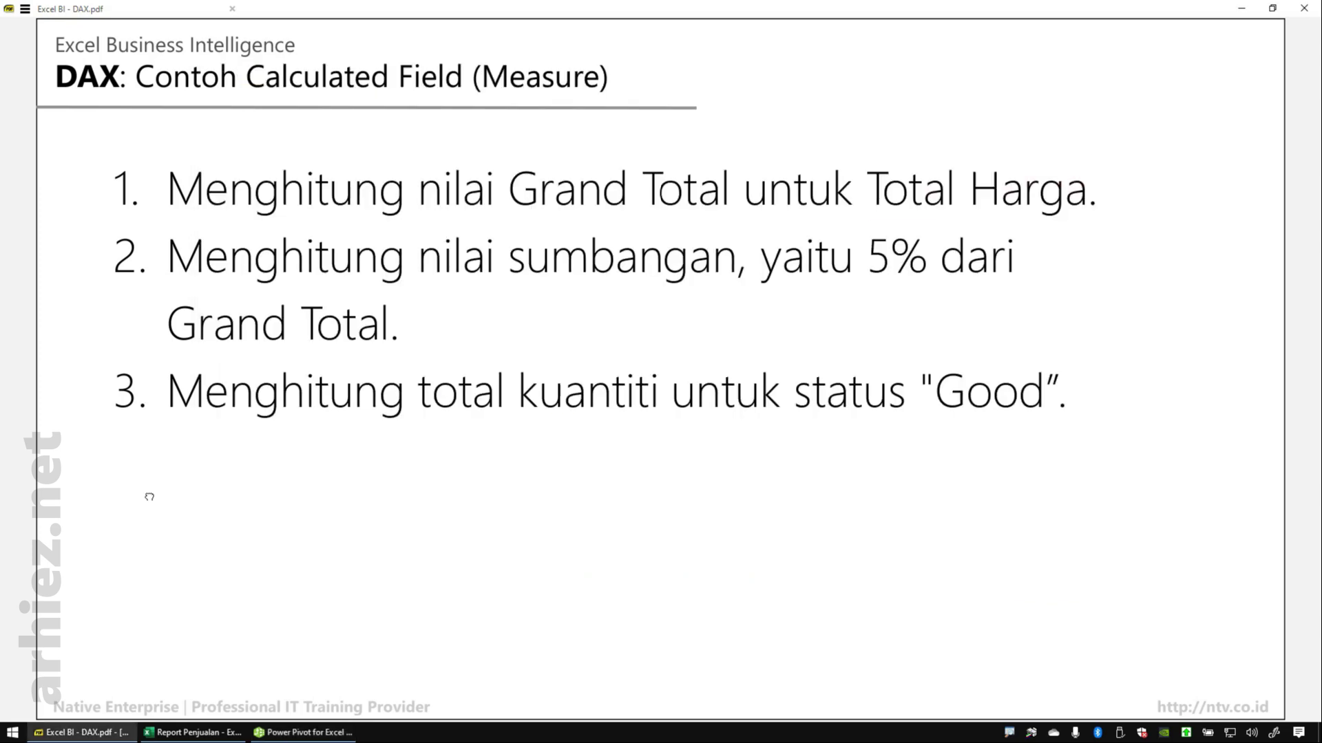
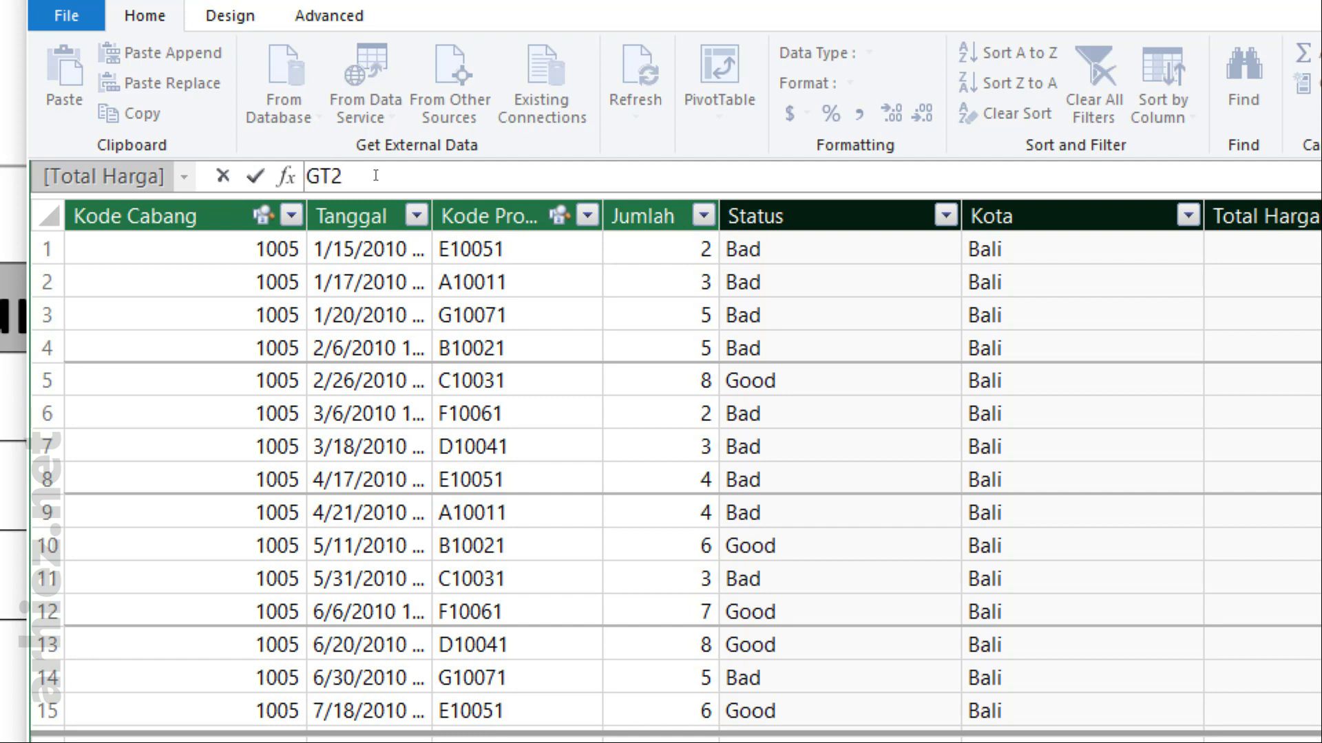
Complete the GT2 measure as GT2:=SUMX(Penjualan, Penjualan[Jumlah] * RELATED(Produk[Harga])) in the calculation area under the Total Harga column.
text(:=SUMX)
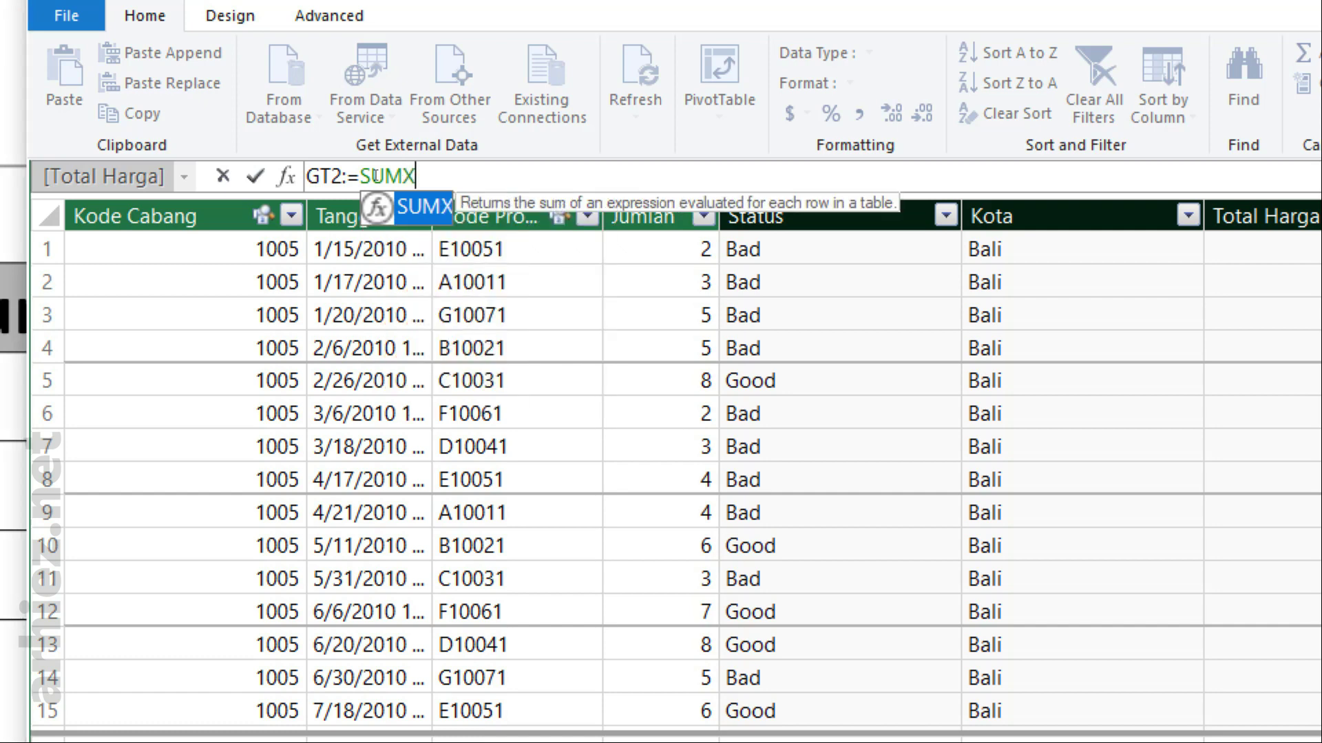
text(()
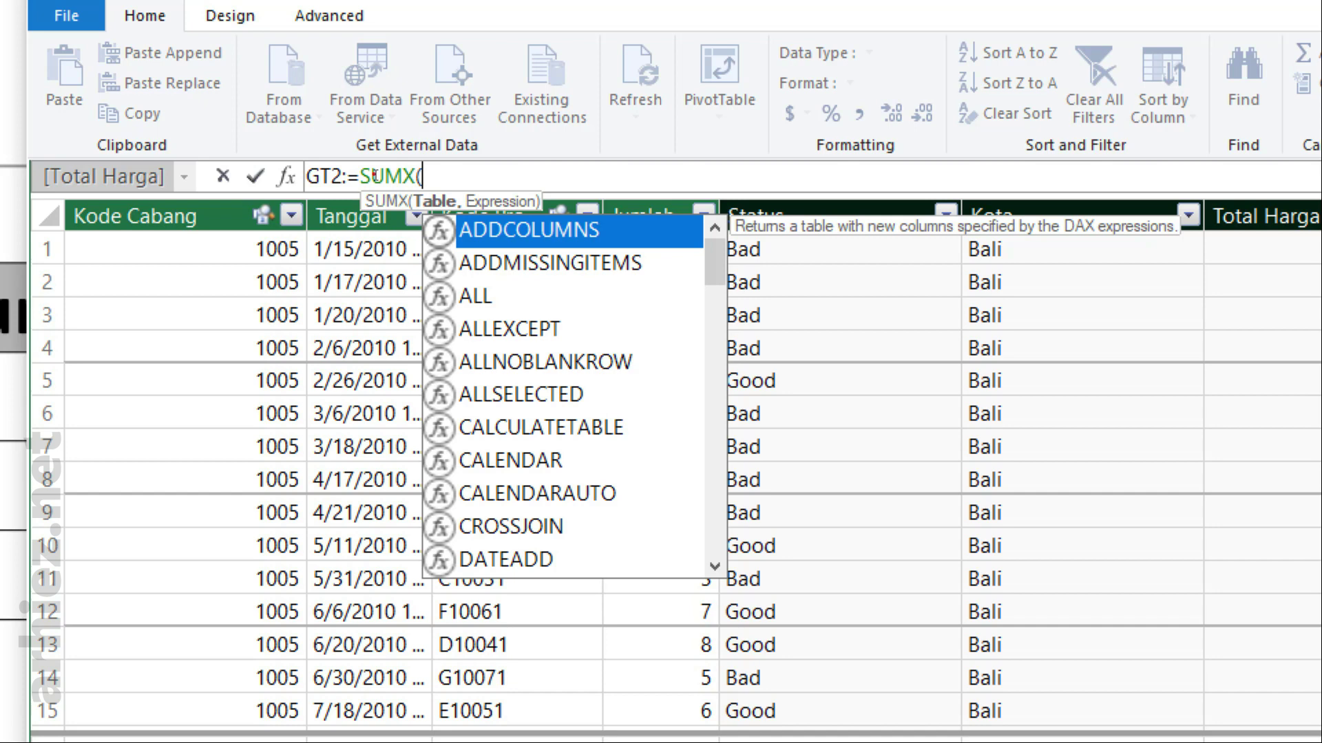
mouse_move(460, 208)
mouse_down()
mouse_move(398, 249)
mouse_move(482, 210)
mouse_up()
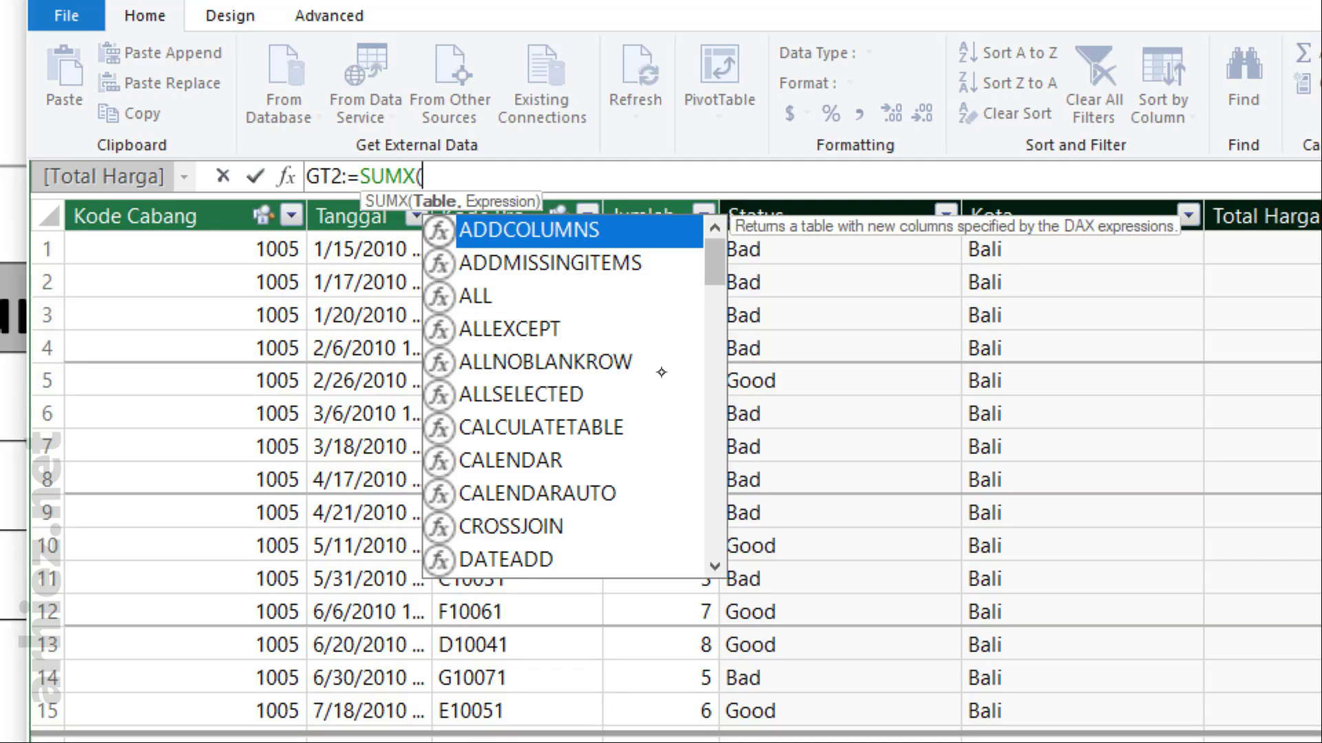
text(pe)
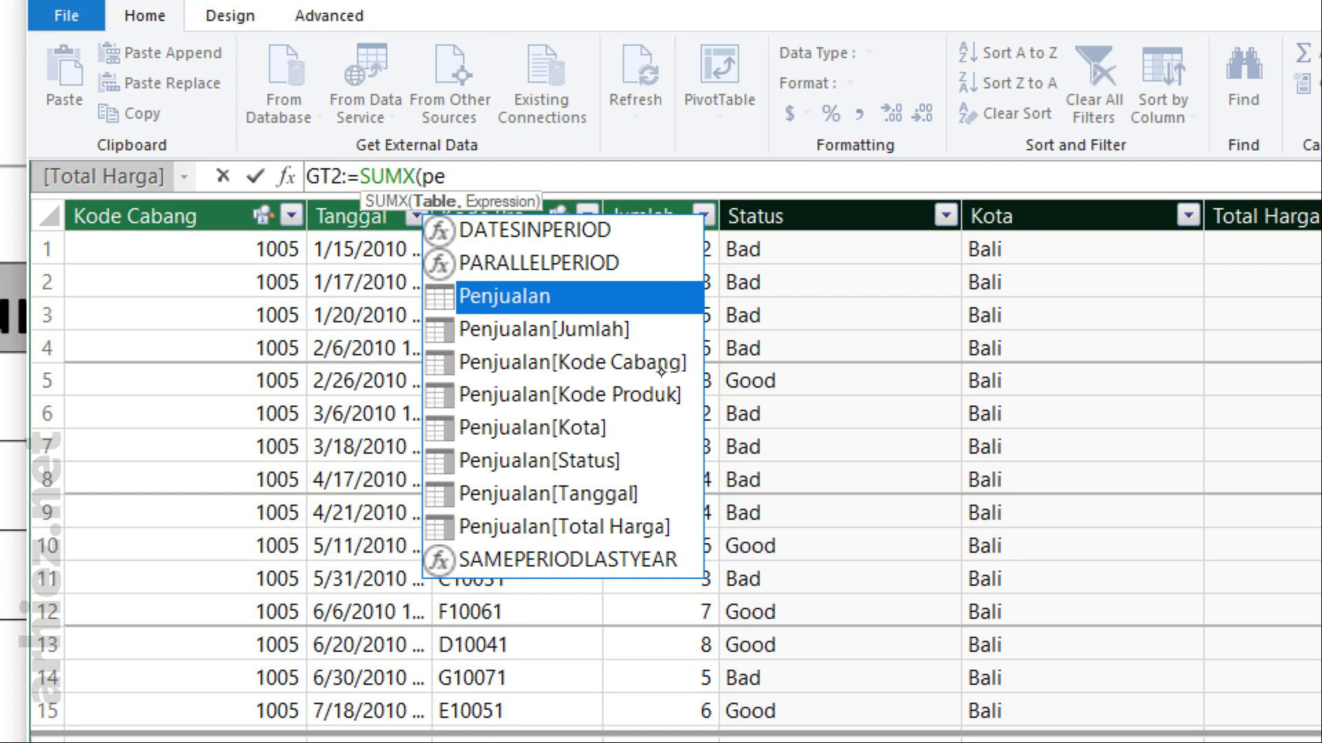
key(Tab)
text(,)
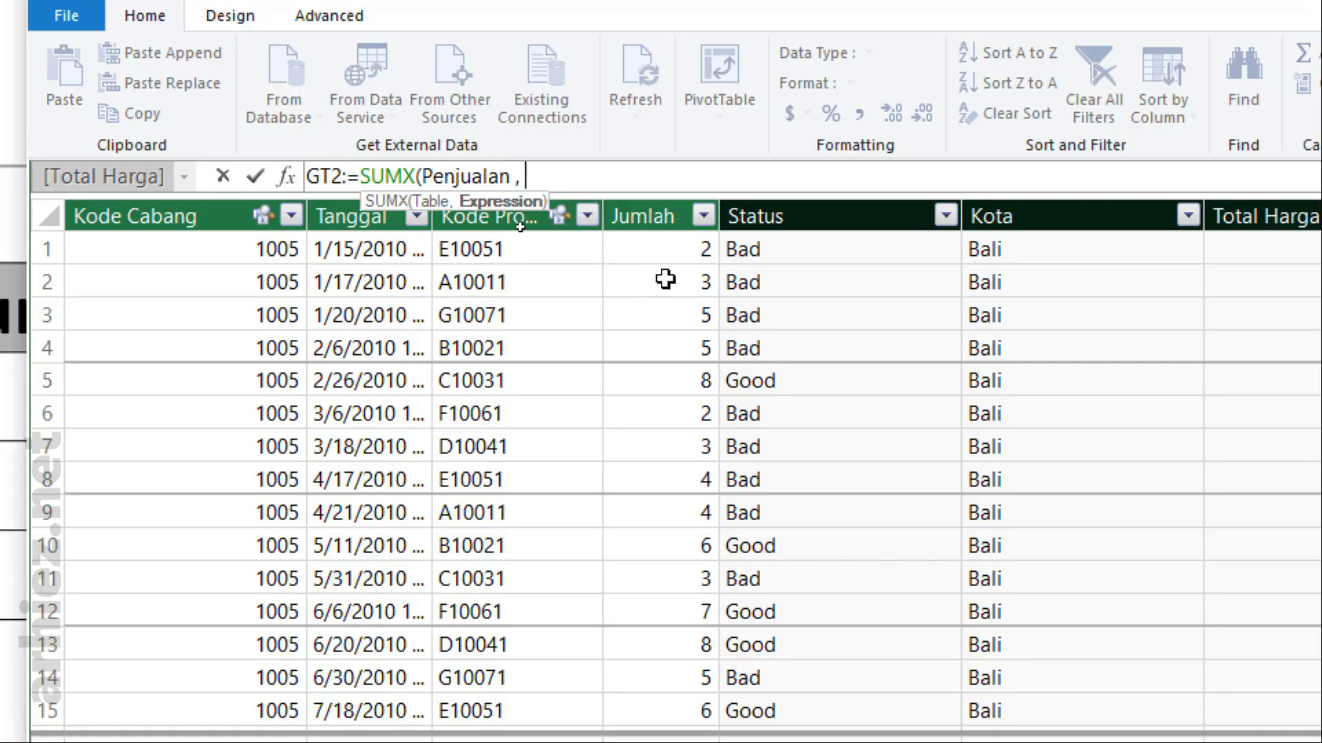
text(Penjualan)
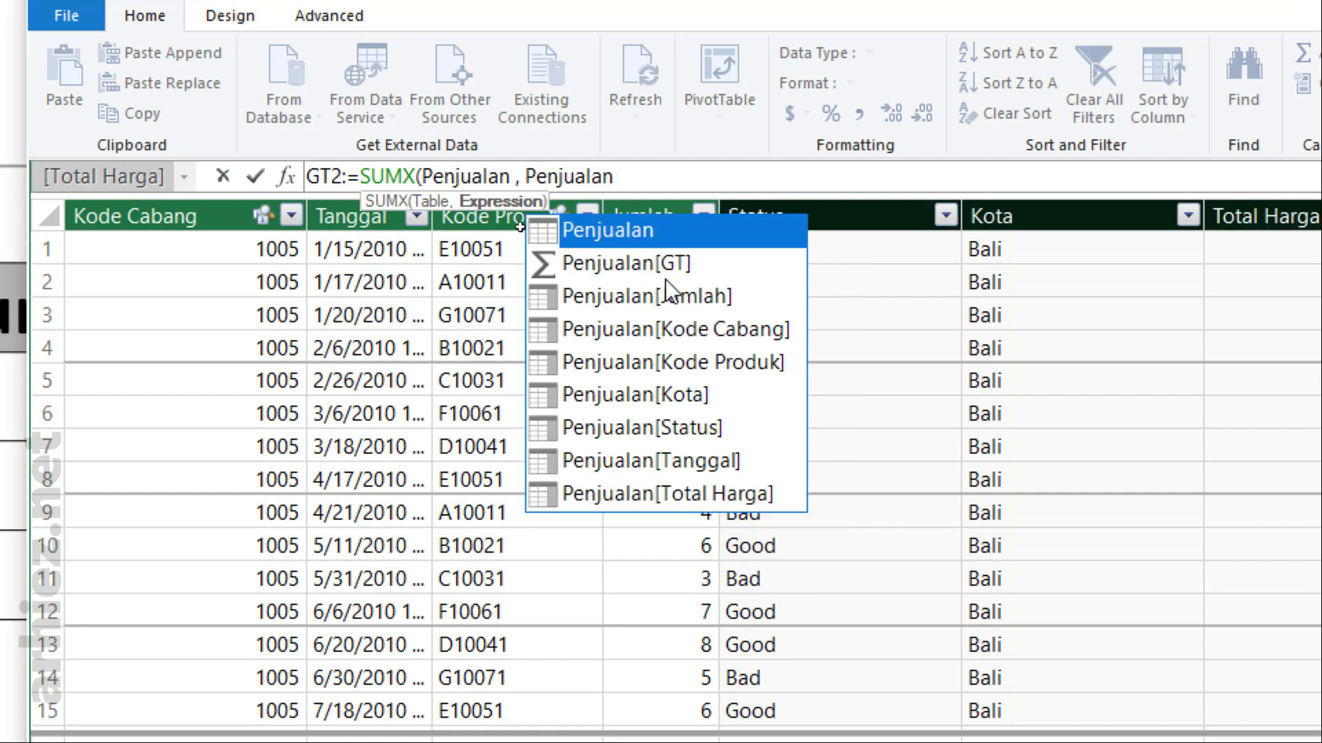
key(Down)
key(Down)
key(Down)
key(Down)
key(Down)
key(Down)
key(Down)
key(Down)
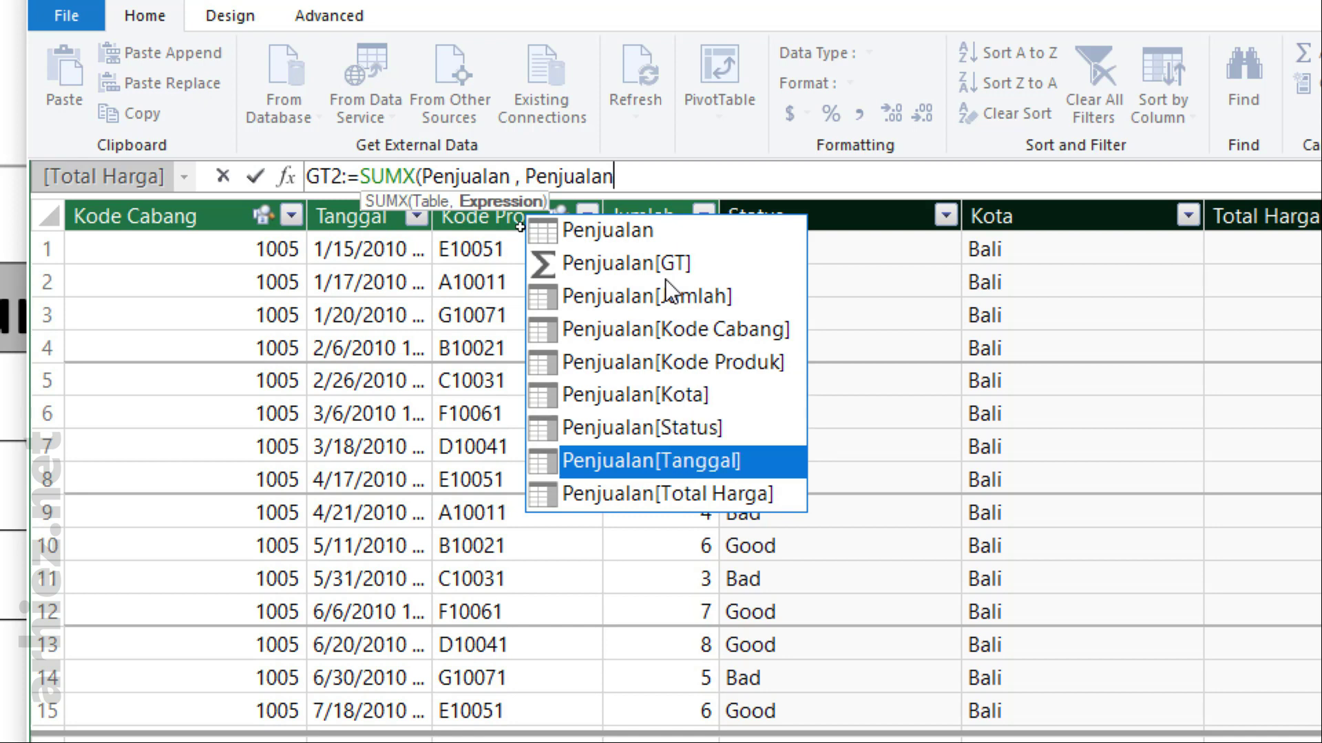
key(Up)
key(Up)
key(Up)
key(Up)
key(Up)
key(Up)
key(Tab)
text(*)
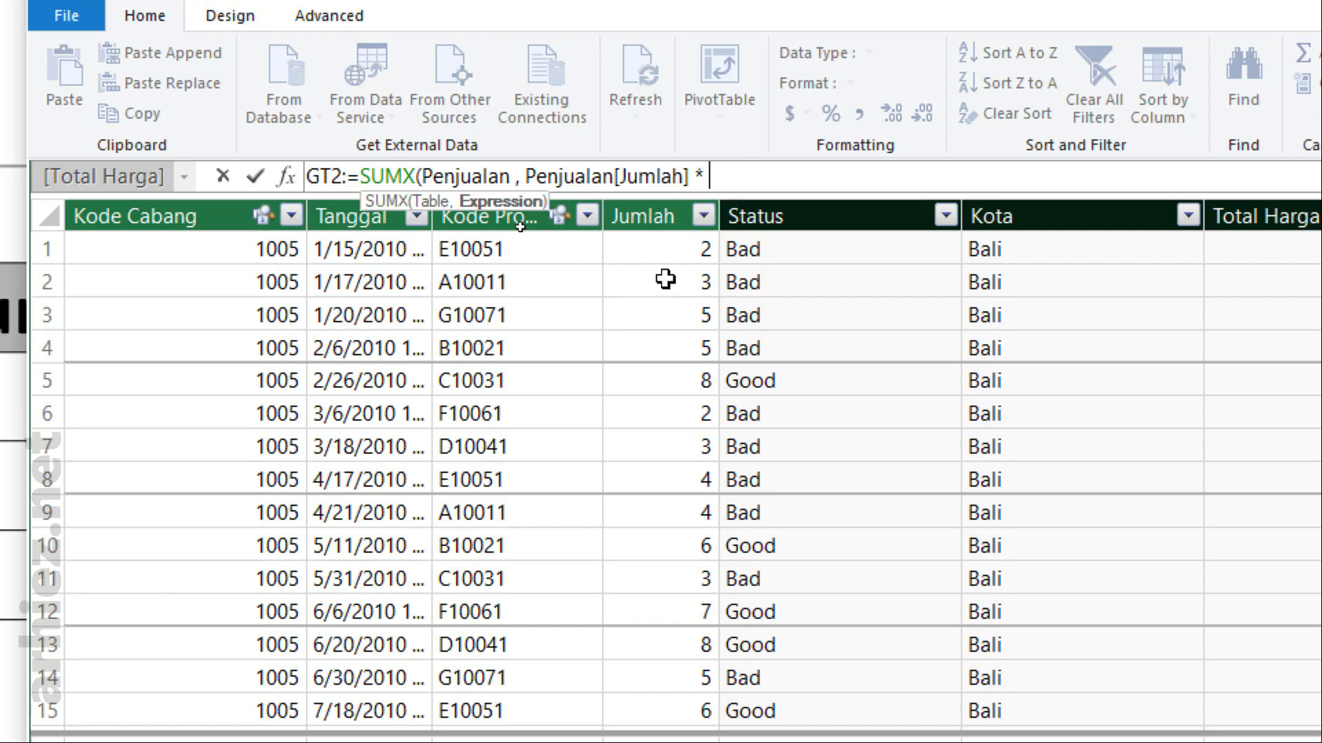
text(R)
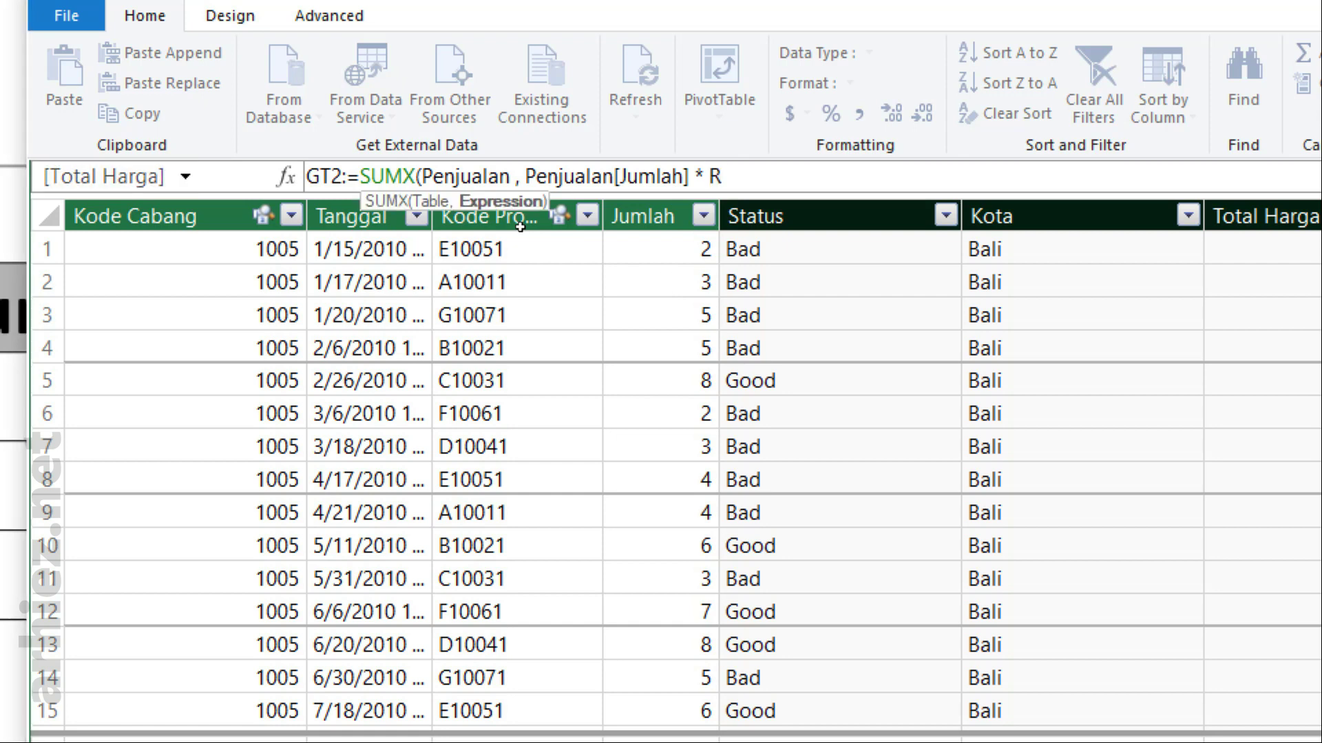
text(ELATED()
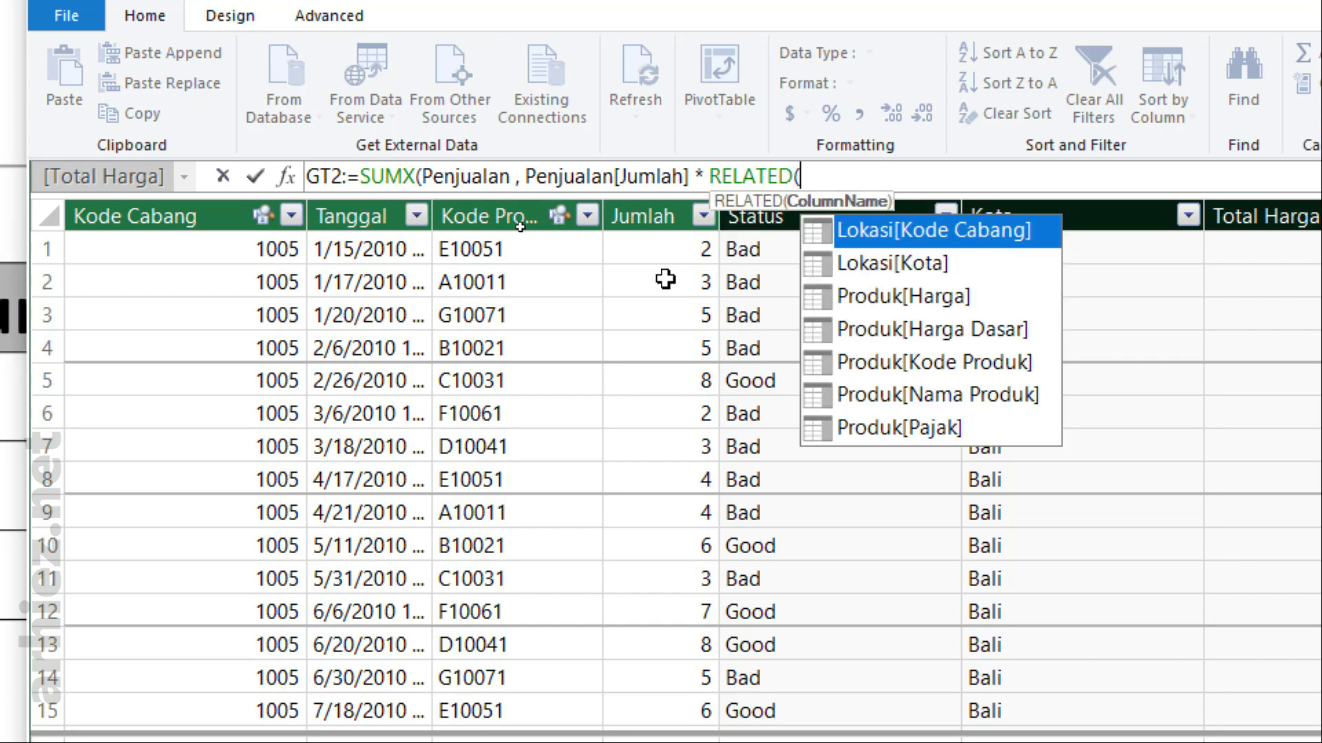
key(Down)
key(Down)
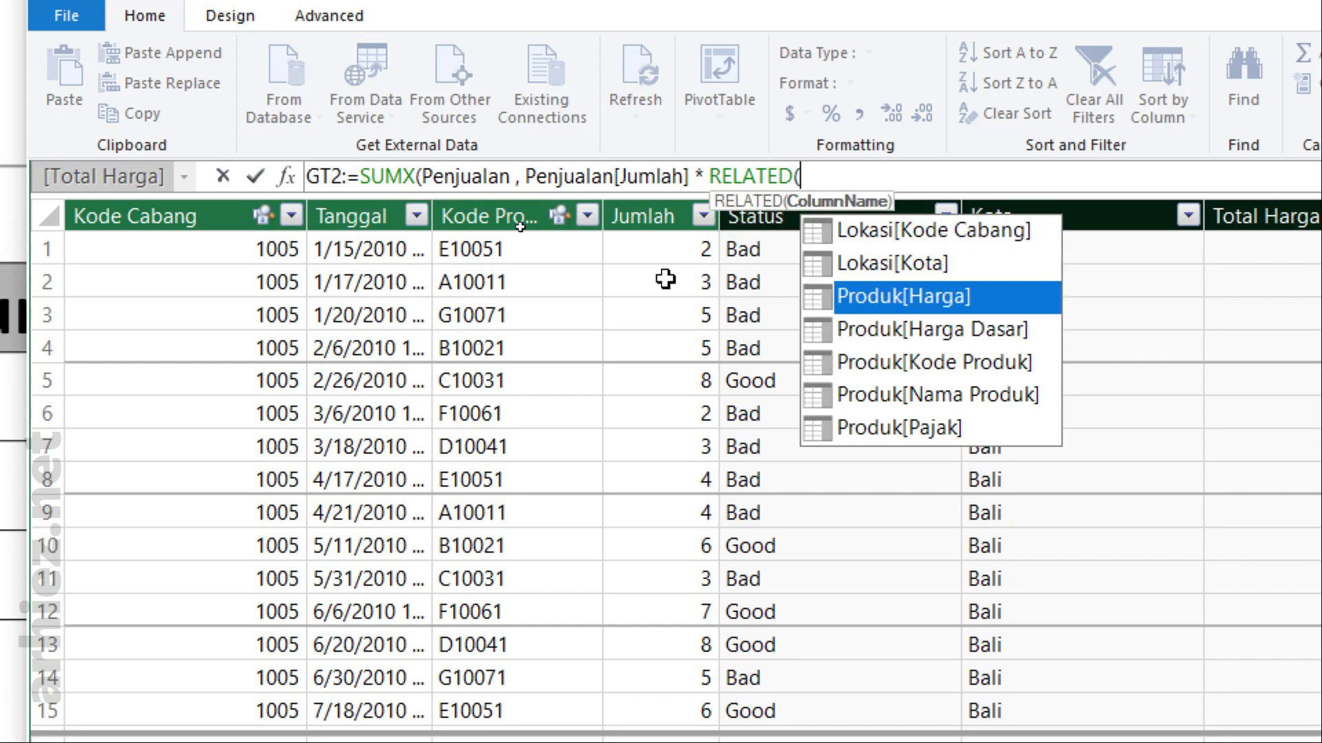
key(Tab)
text()))
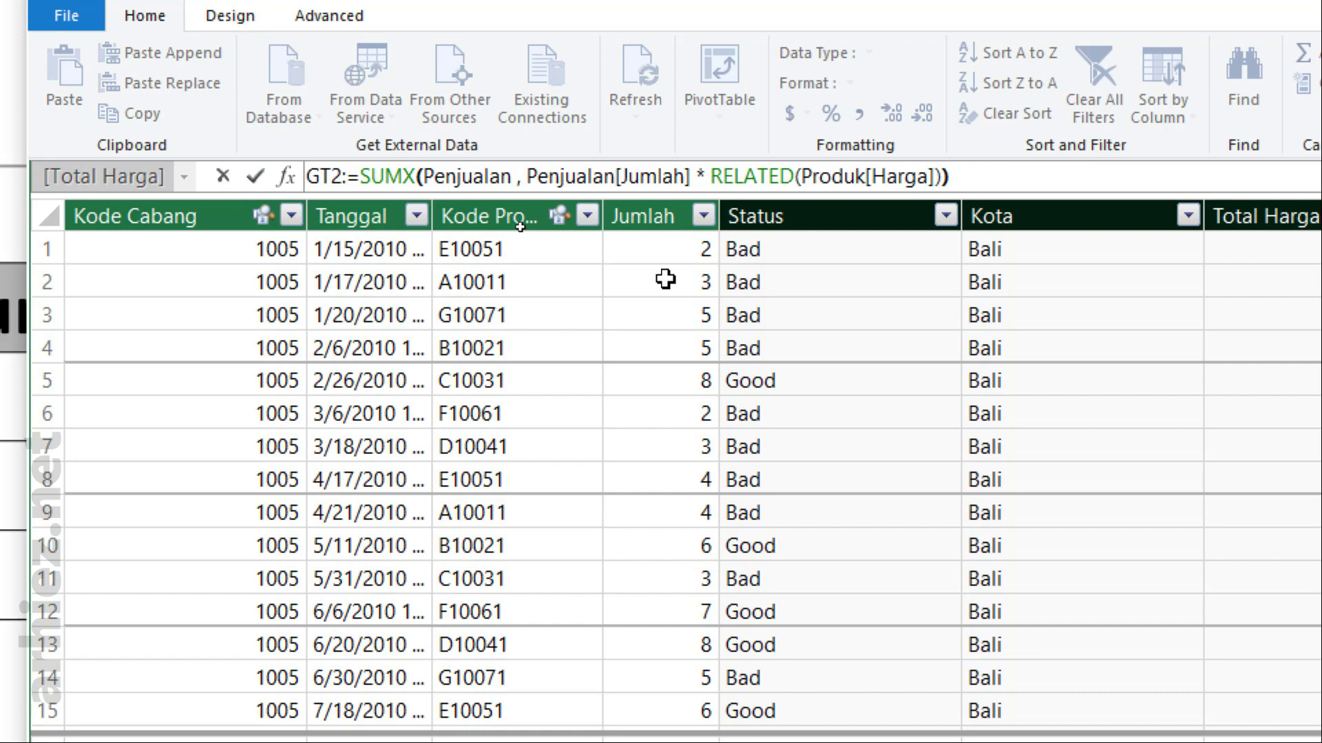
key(Return)
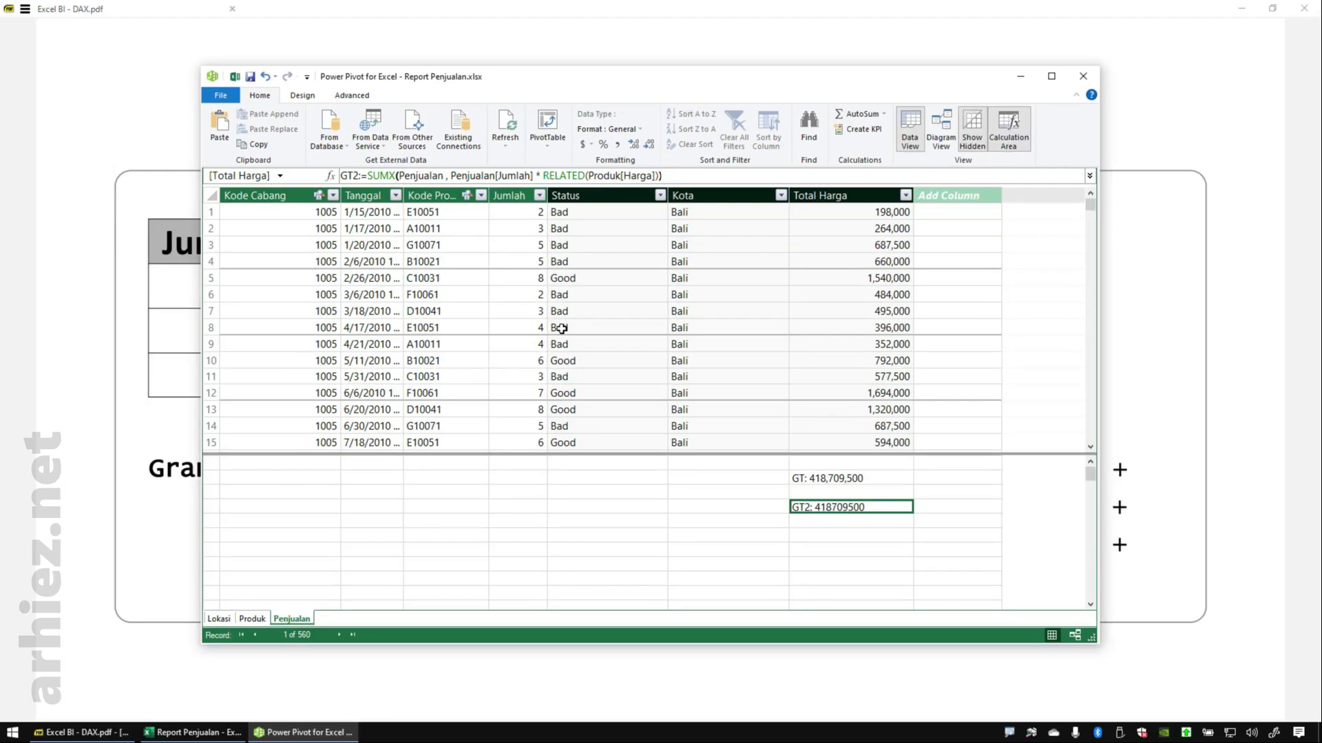
Format the GT2 measure with a thousands separator and no decimal places.
click(617, 145)
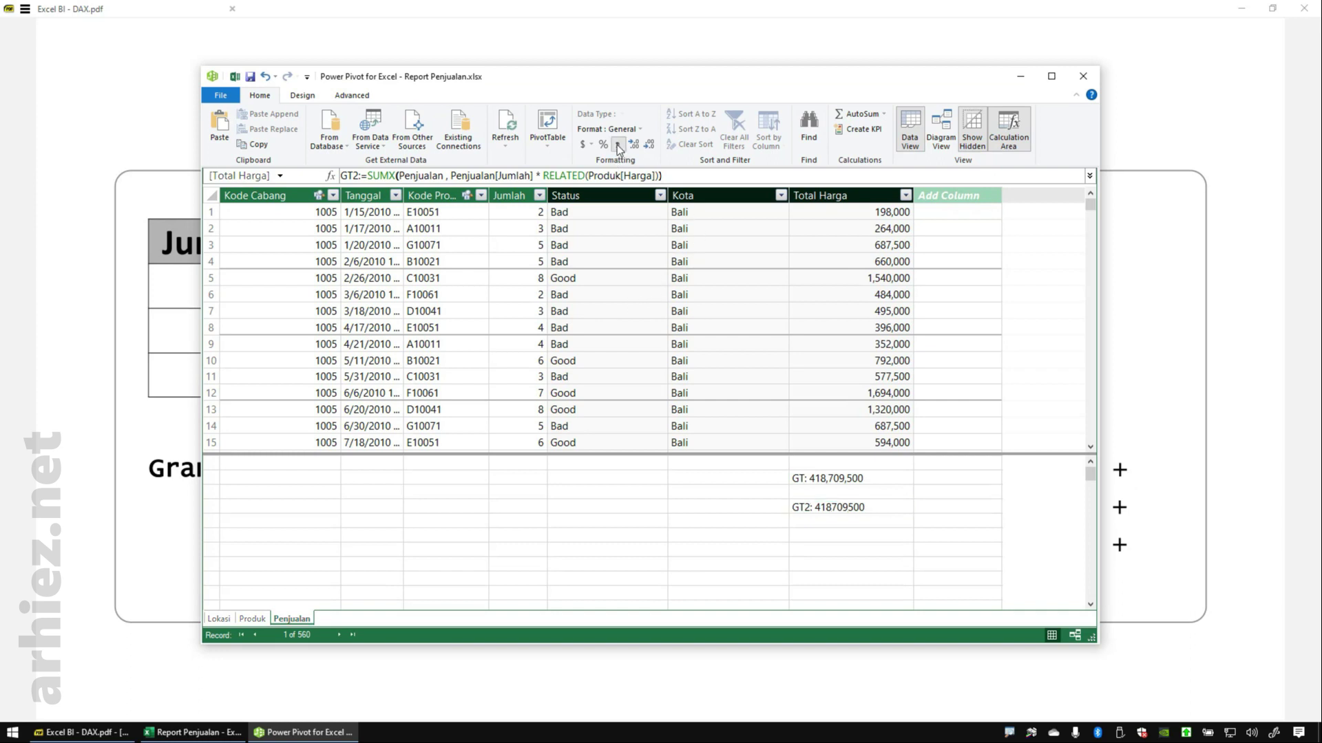
click(651, 144)
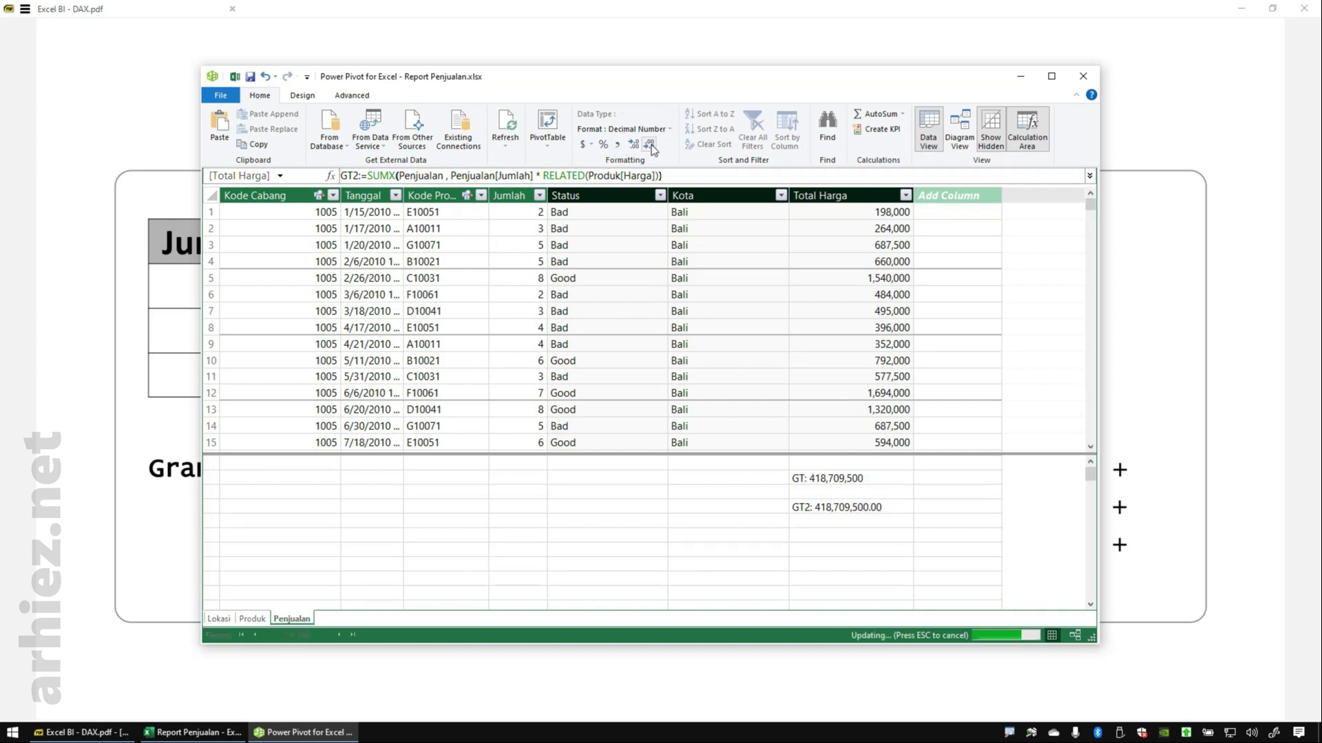
click(652, 145)
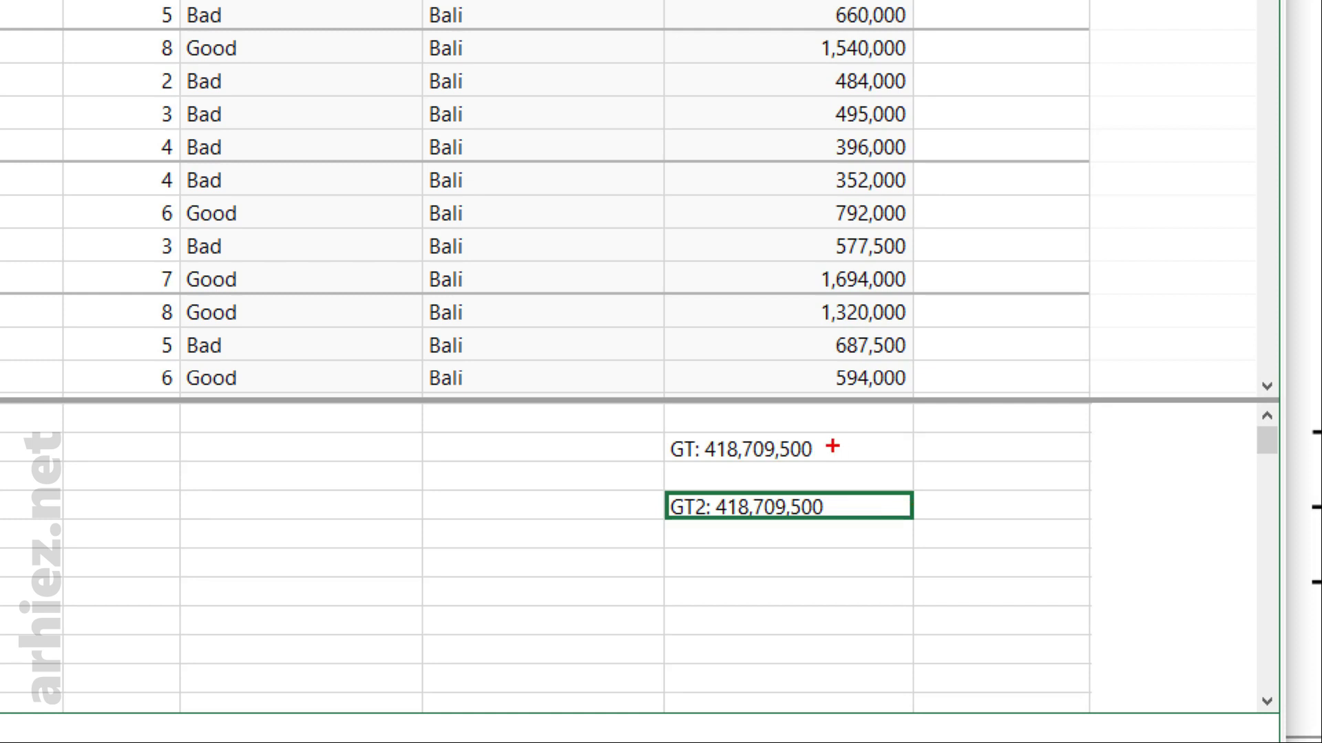
mouse_move(832, 442)
mouse_down()
mouse_move(844, 457)
mouse_move(898, 402)
mouse_up()
mouse_move(852, 533)
mouse_down()
mouse_move(908, 530)
mouse_move(940, 506)
mouse_up()
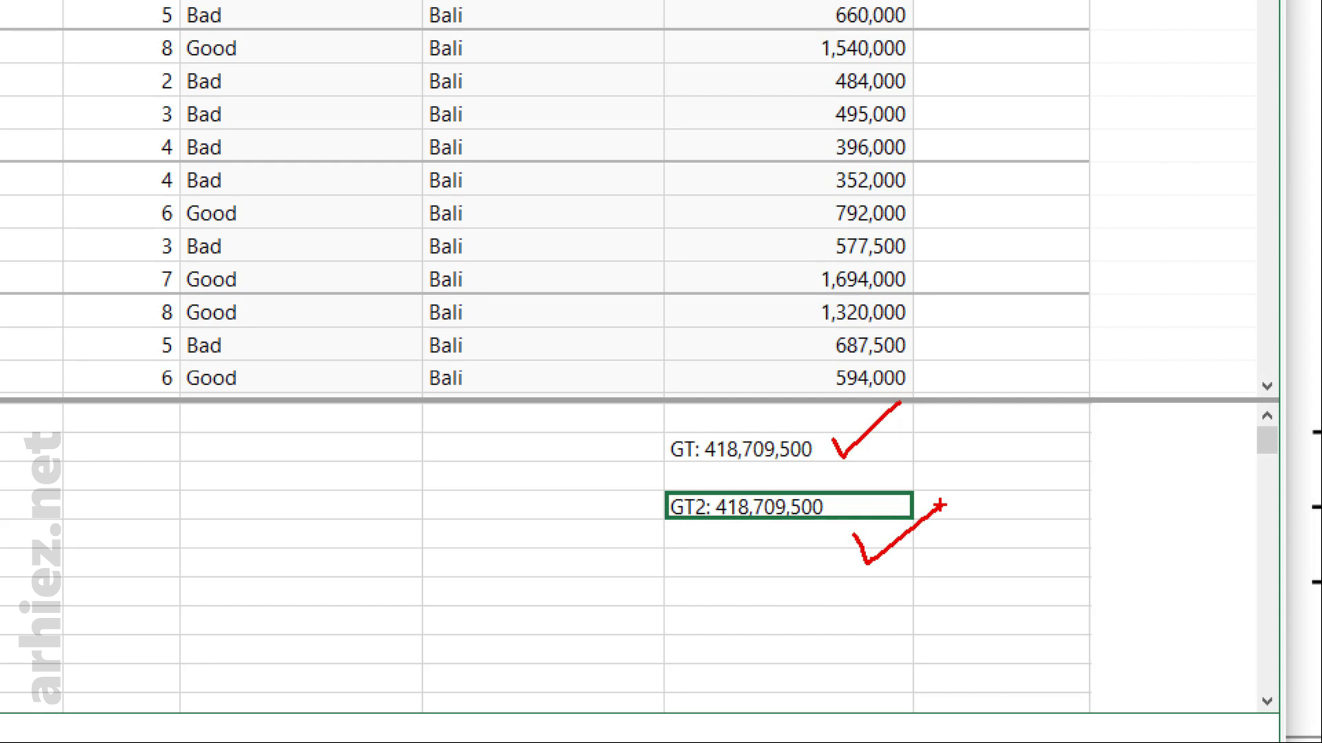
mouse_move(801, 417)
mouse_down()
mouse_move(685, 472)
mouse_move(785, 397)
mouse_up()
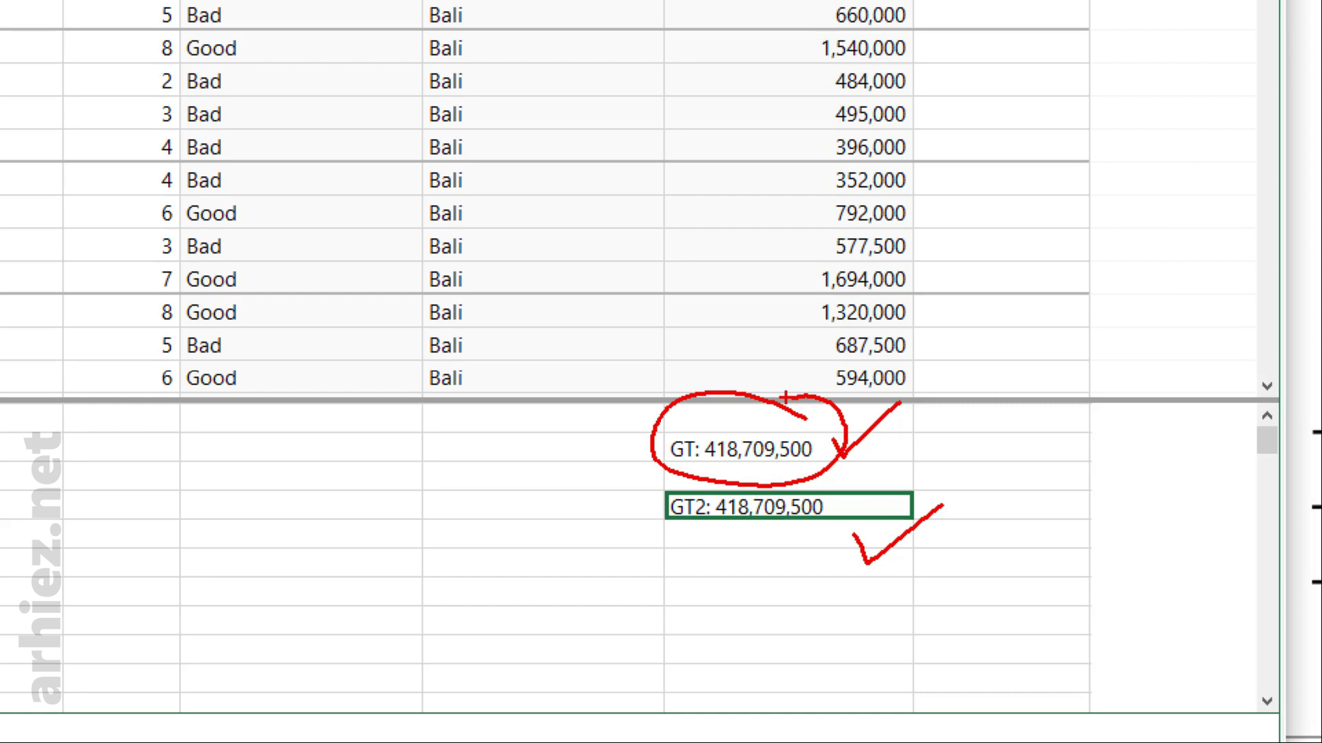
mouse_move(943, 331)
mouse_down()
mouse_move(938, 397)
mouse_move(1007, 332)
mouse_move(1081, 320)
mouse_move(1097, 375)
mouse_up()
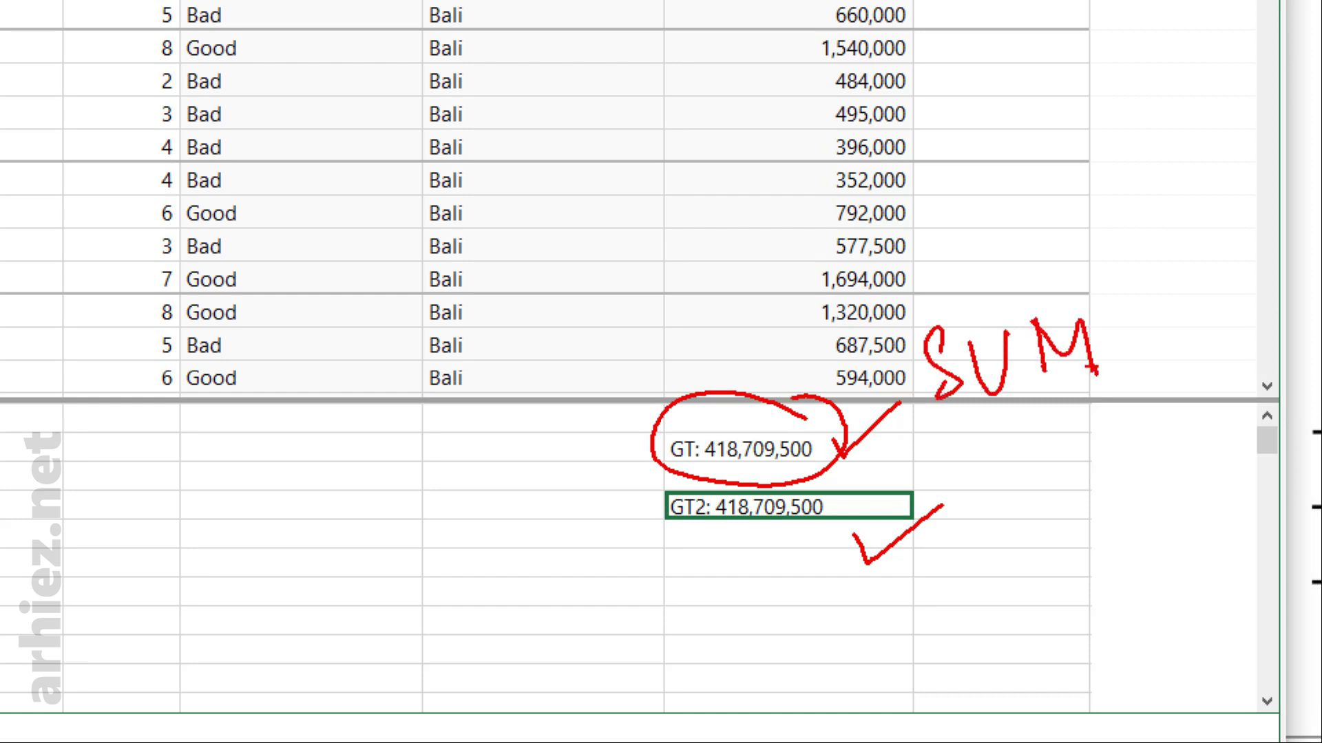
key(Escape)
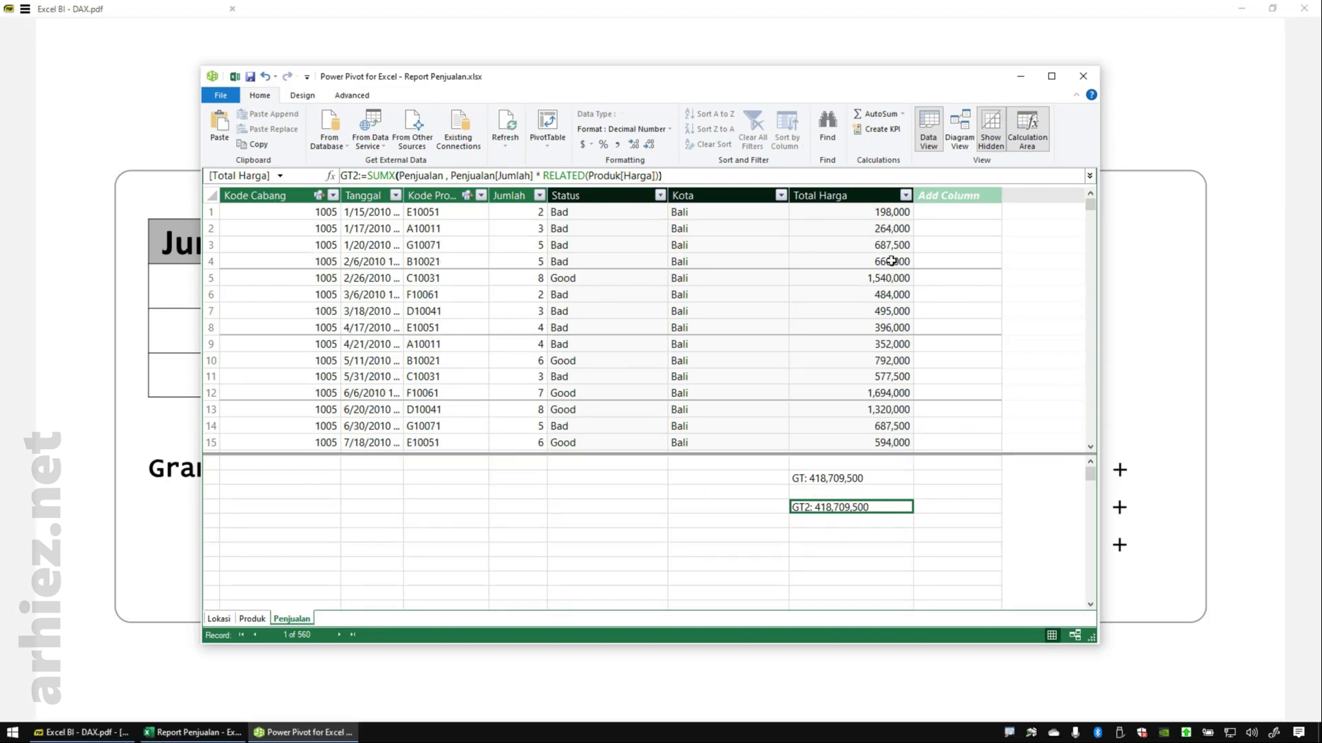
mouse_move(783, 176)
mouse_down()
mouse_move(843, 230)
mouse_move(930, 368)
mouse_move(928, 432)
mouse_up()
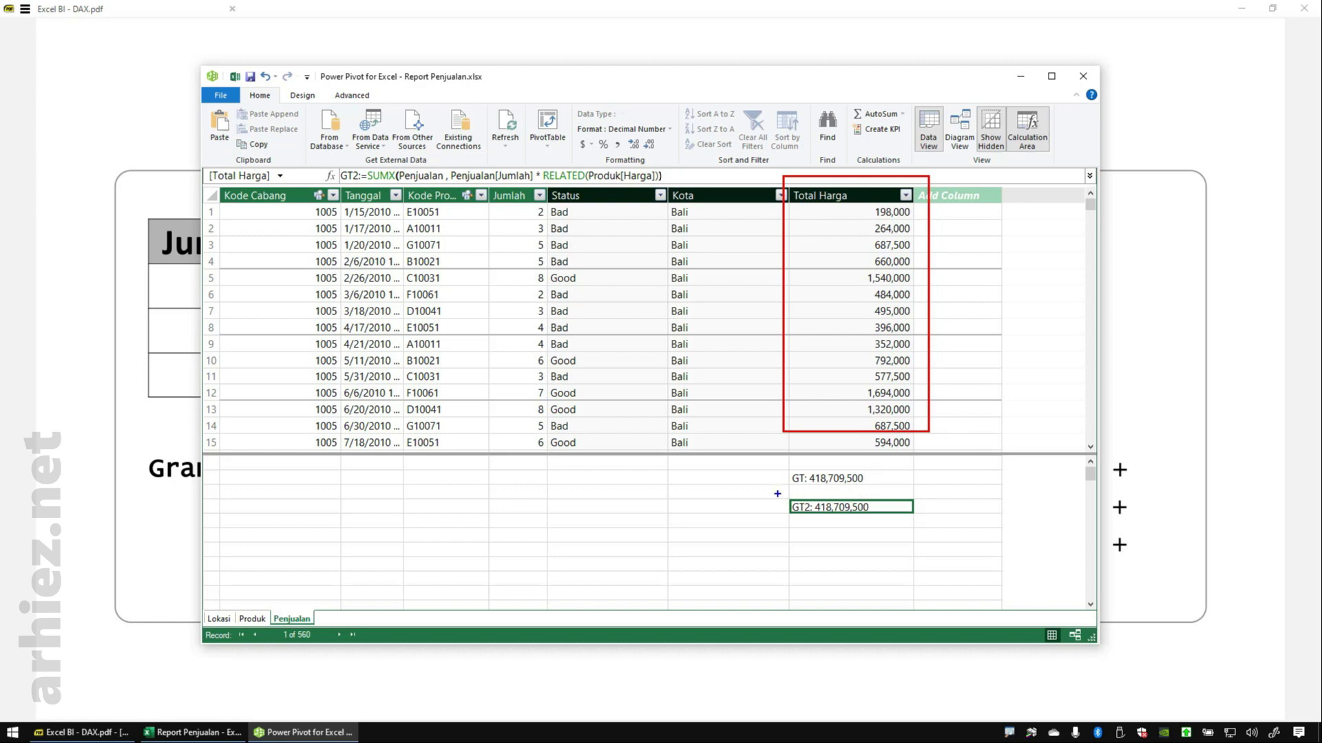
drag(776, 493, 946, 536)
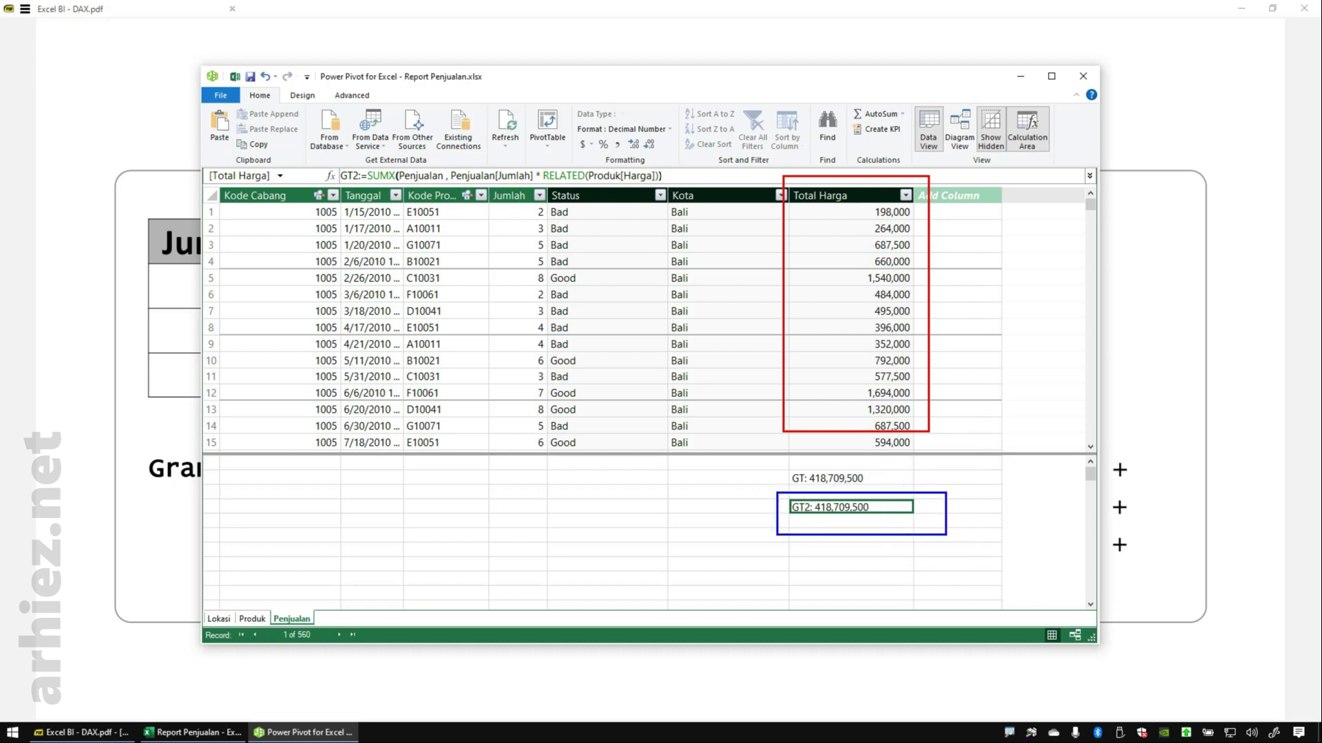
mouse_move(989, 458)
mouse_down()
mouse_move(982, 510)
mouse_move(1026, 454)
mouse_up()
mouse_move(1043, 481)
mouse_down()
mouse_move(1046, 445)
mouse_move(1091, 475)
mouse_move(1140, 452)
mouse_up()
drag(1133, 422, 1099, 482)
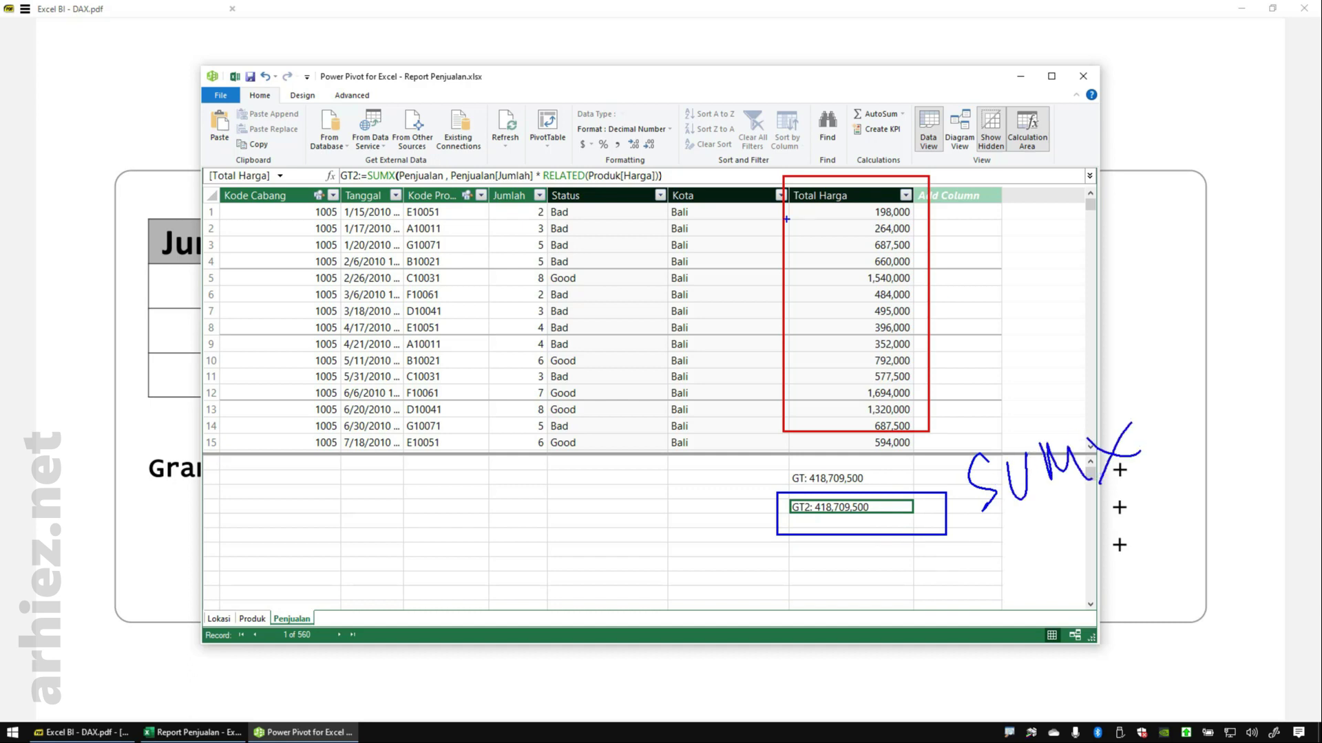
mouse_move(328, 159)
mouse_down()
mouse_move(520, 197)
mouse_move(710, 196)
mouse_move(863, 272)
mouse_move(966, 372)
mouse_up()
drag(908, 167, 785, 394)
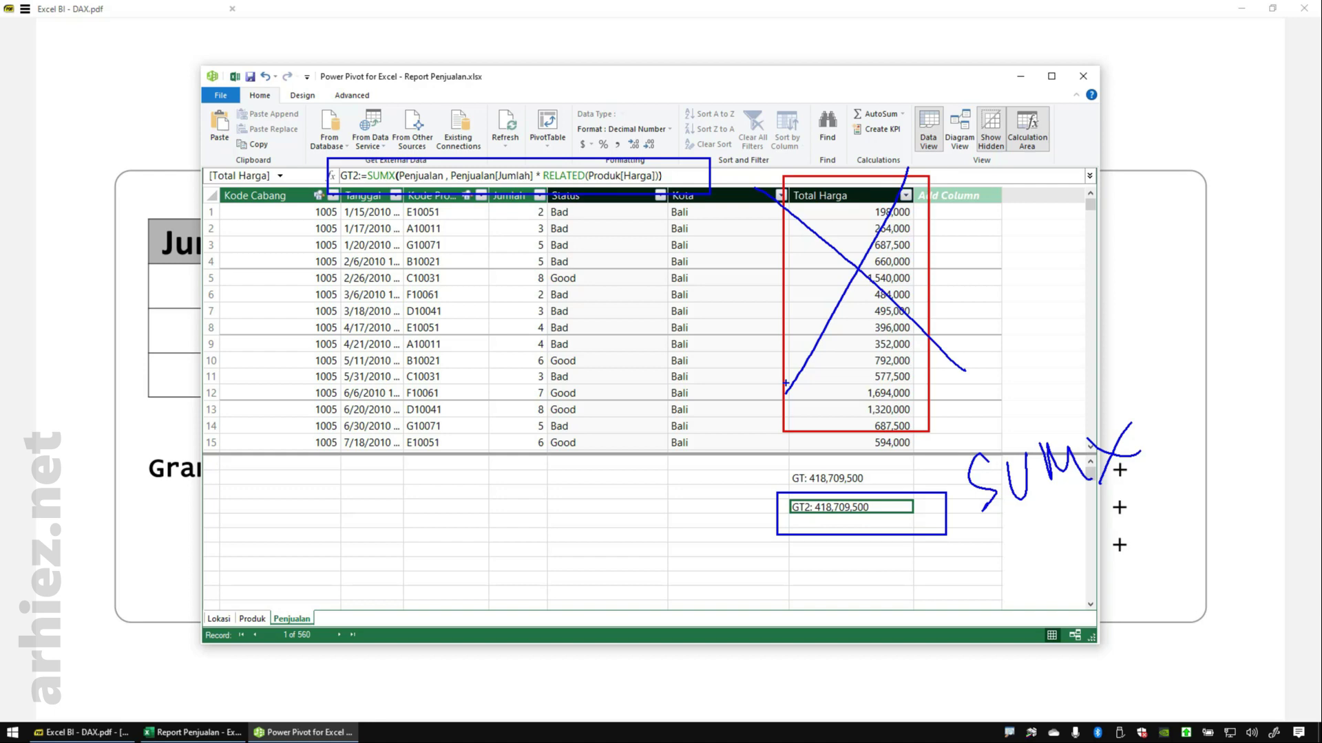
key(Escape)
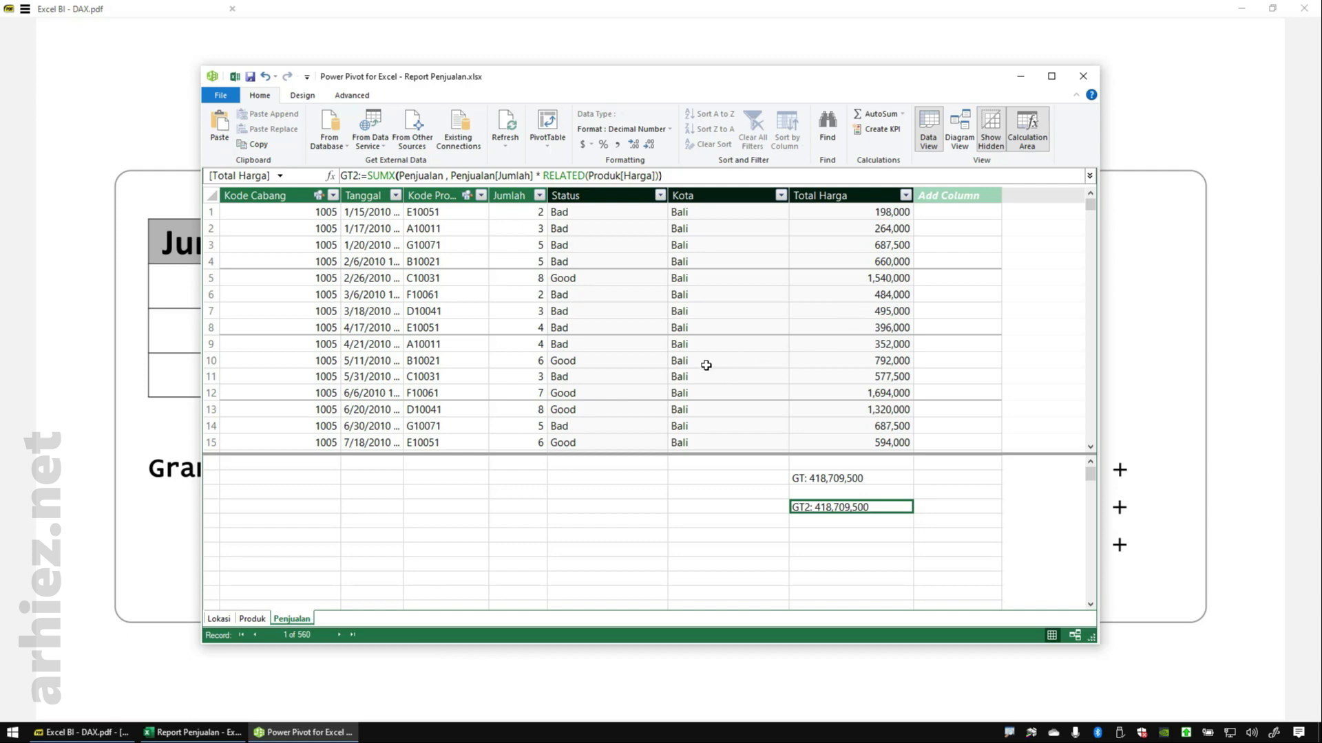
Switch to the Report Penjualan workbook in Excel and expand the Penjualan table in the full list of PivotTable fields.
click(197, 735)
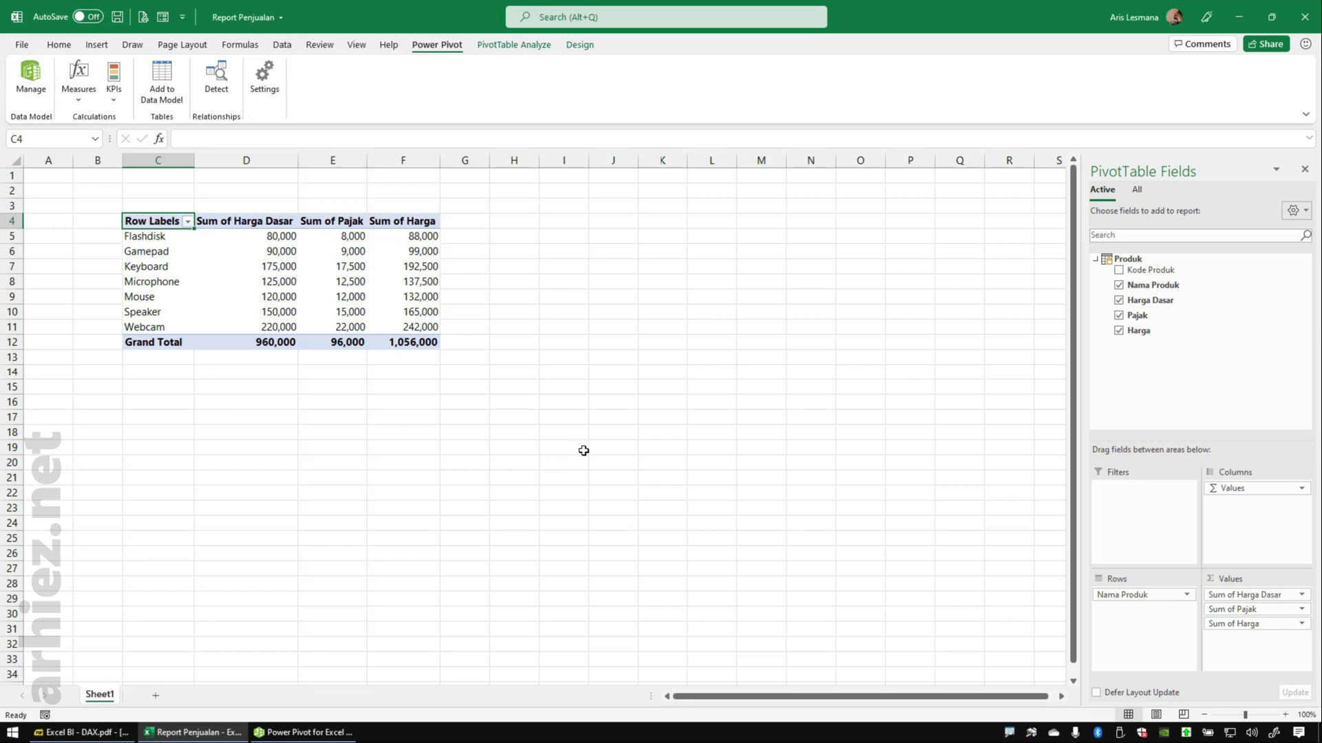
click(1136, 190)
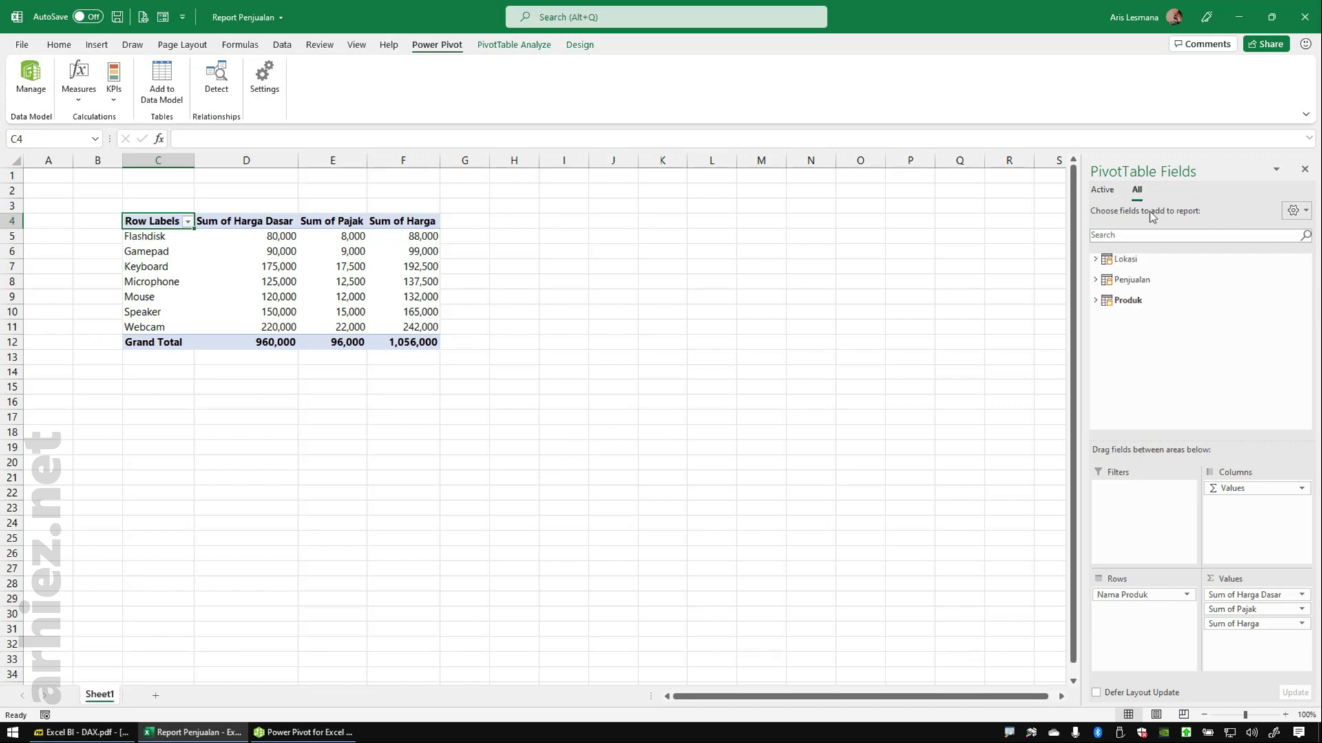
click(1096, 280)
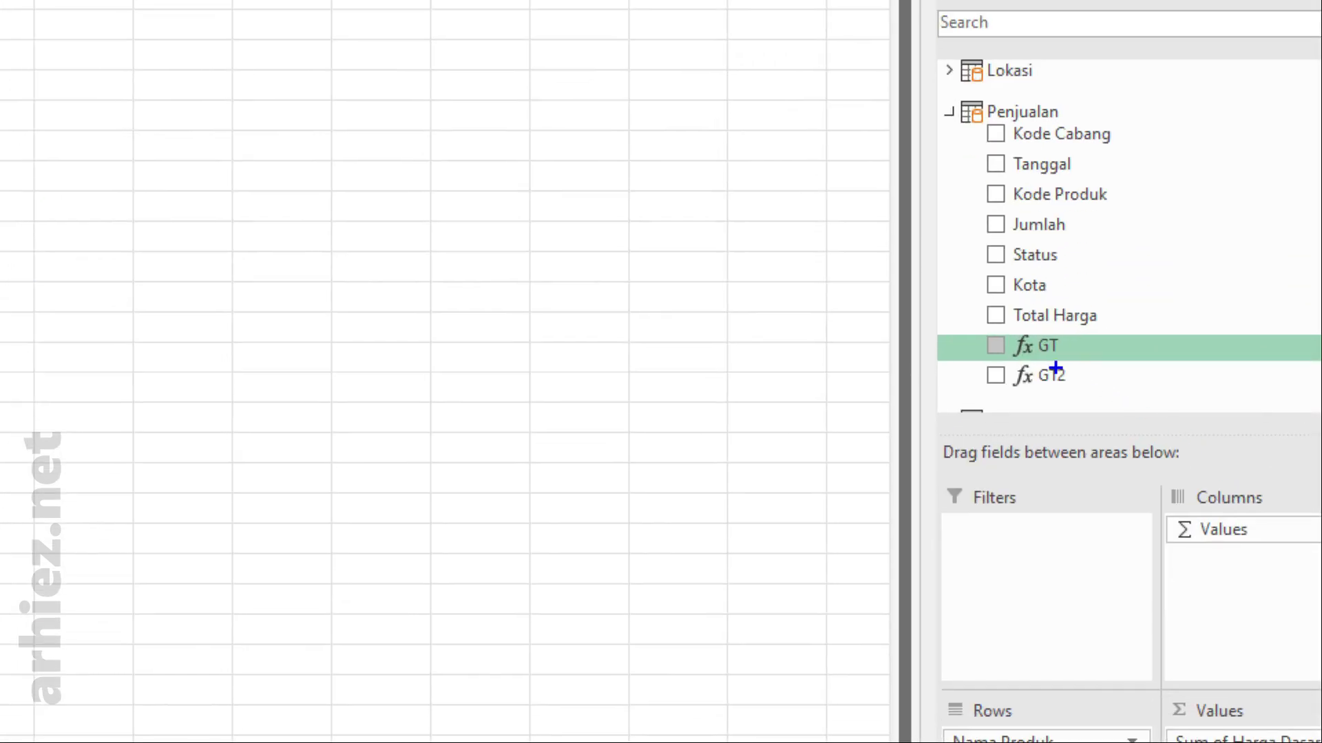
drag(960, 331, 1160, 395)
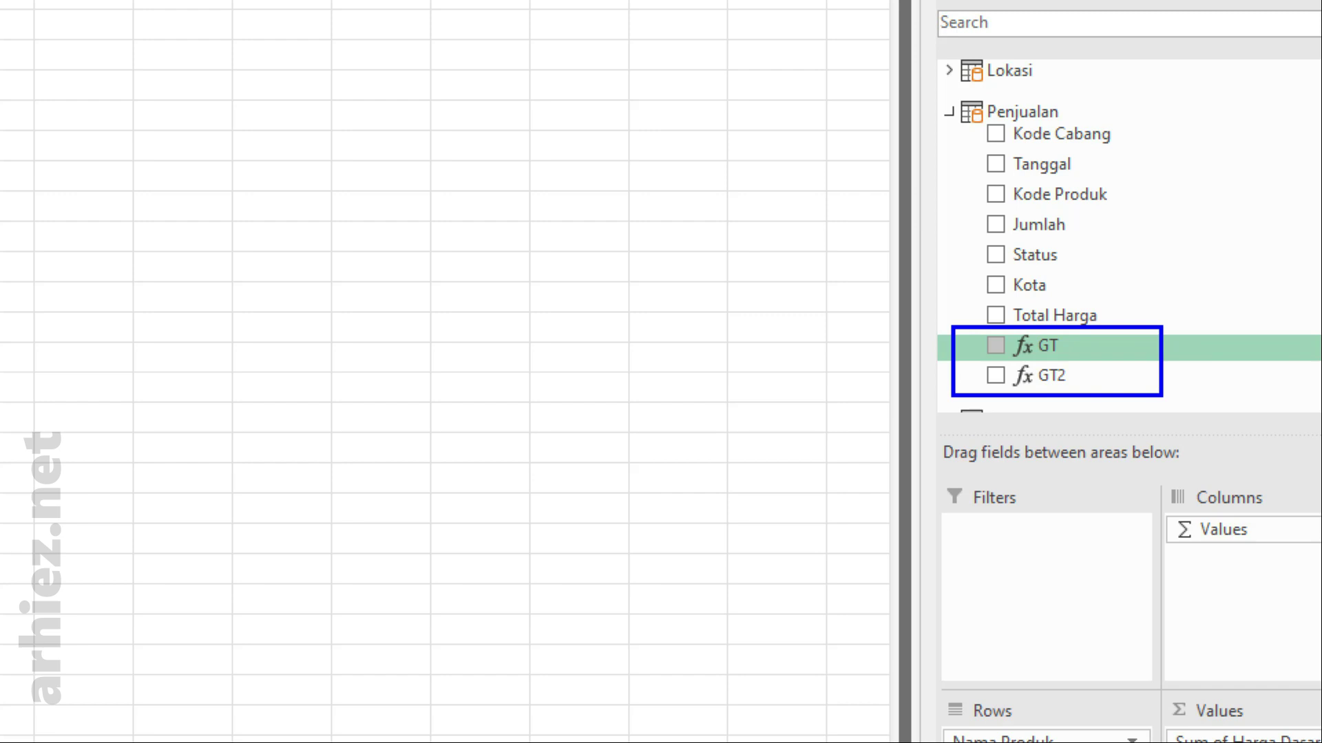
mouse_move(999, 353)
mouse_down()
mouse_move(1033, 365)
mouse_move(1012, 389)
mouse_move(1036, 365)
mouse_up()
mouse_move(1168, 205)
mouse_down()
mouse_move(1153, 293)
mouse_move(1170, 253)
mouse_up()
mouse_move(1185, 249)
mouse_down()
mouse_move(1237, 279)
mouse_move(1192, 296)
mouse_up()
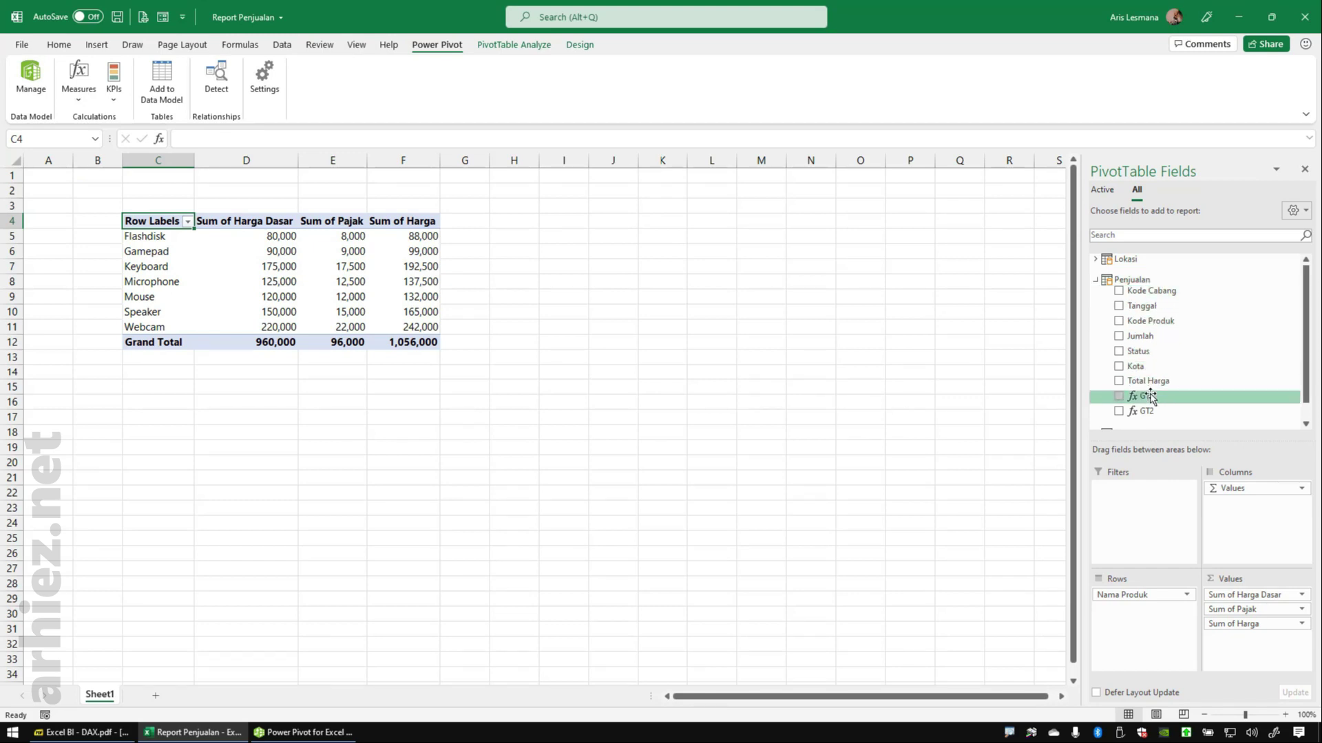
Add the GT and GT2 measures of the Penjualan table to the PivotTable's values, below Sum of Harga.
click(344, 285)
click(164, 221)
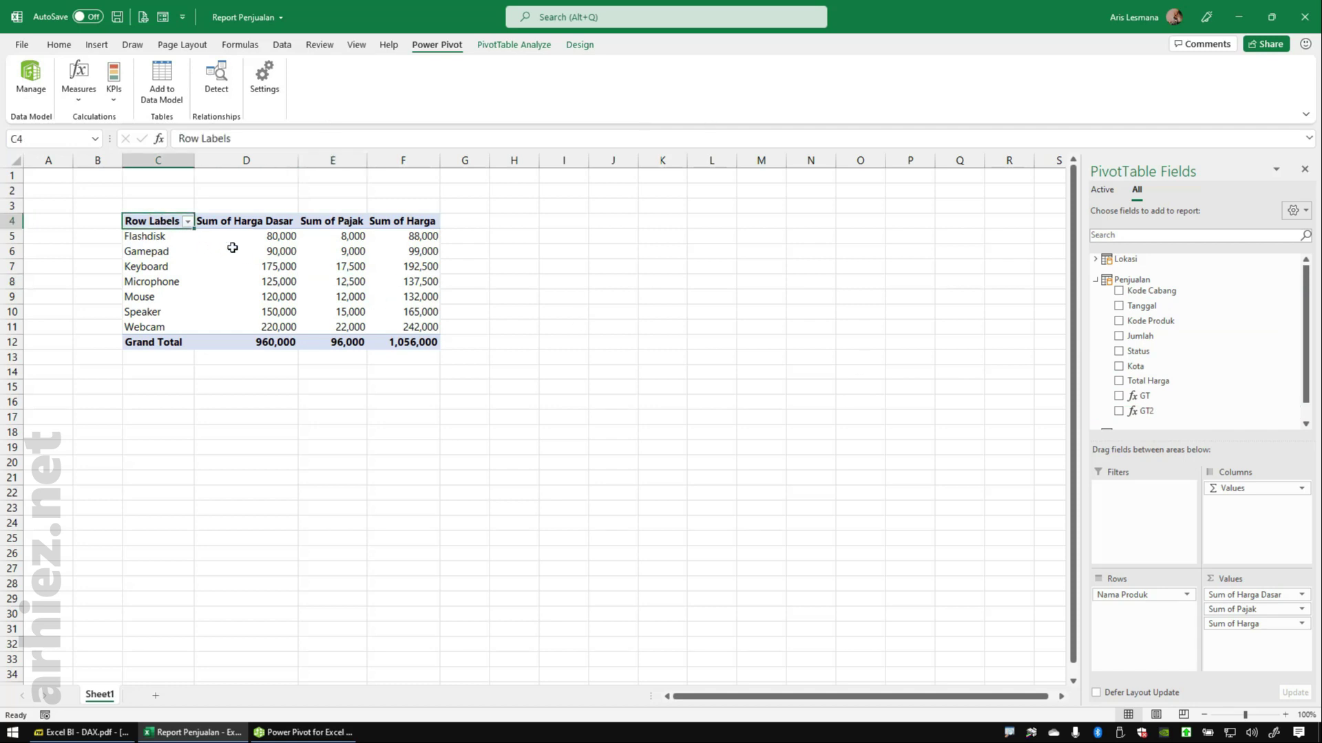
drag(232, 248, 396, 336)
click(523, 310)
click(382, 299)
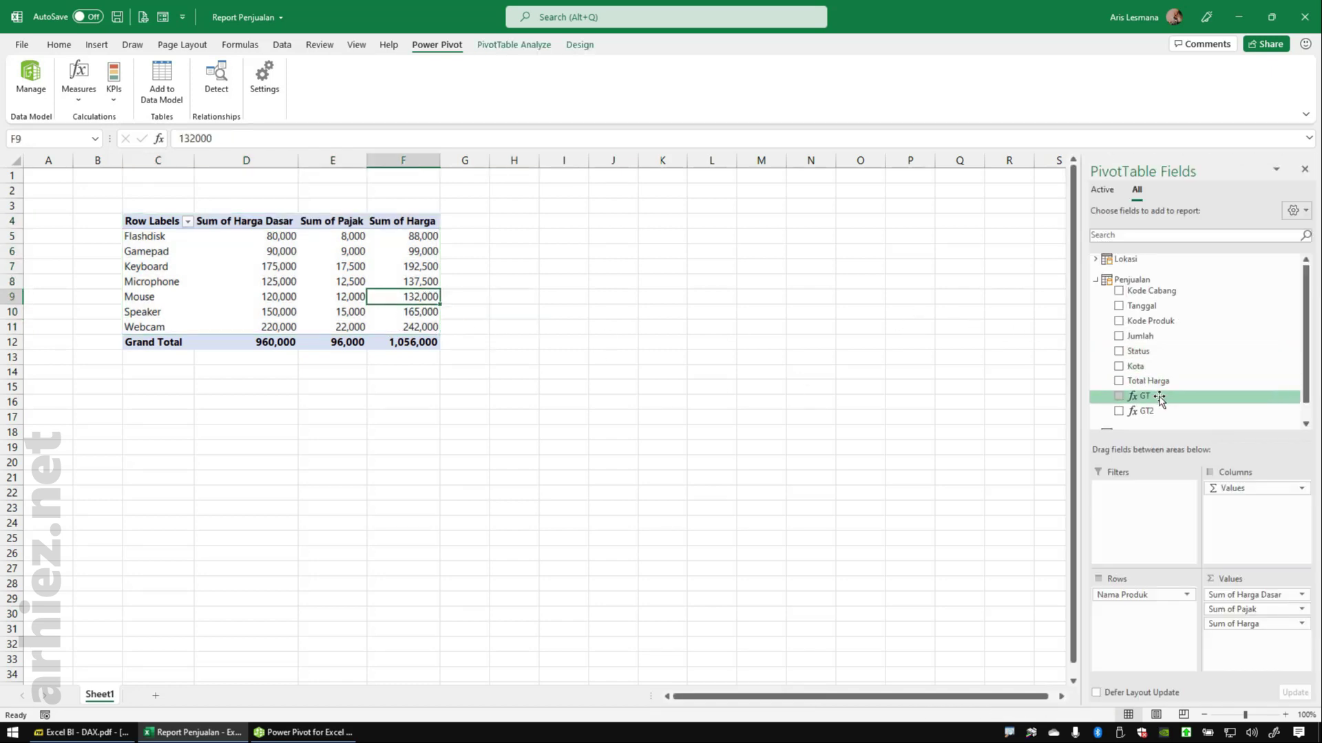
drag(1160, 399, 1232, 642)
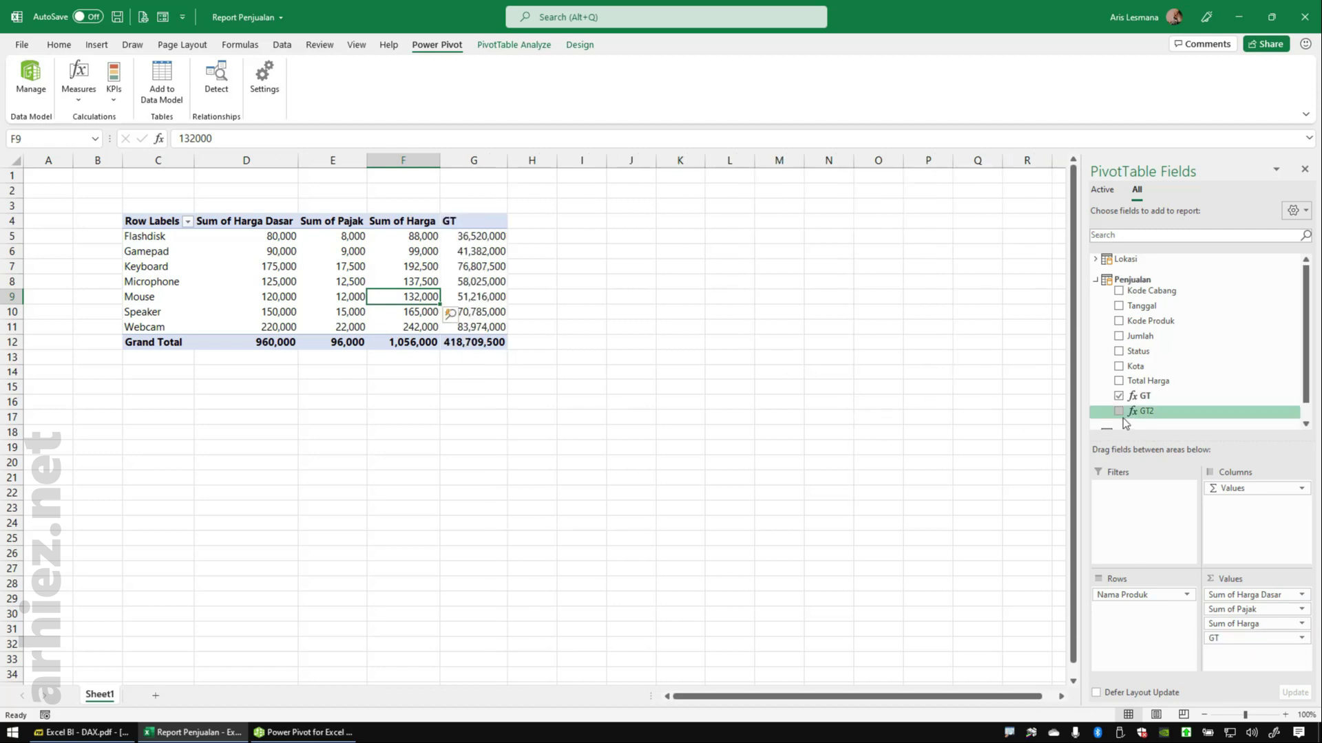
drag(1145, 410, 1232, 657)
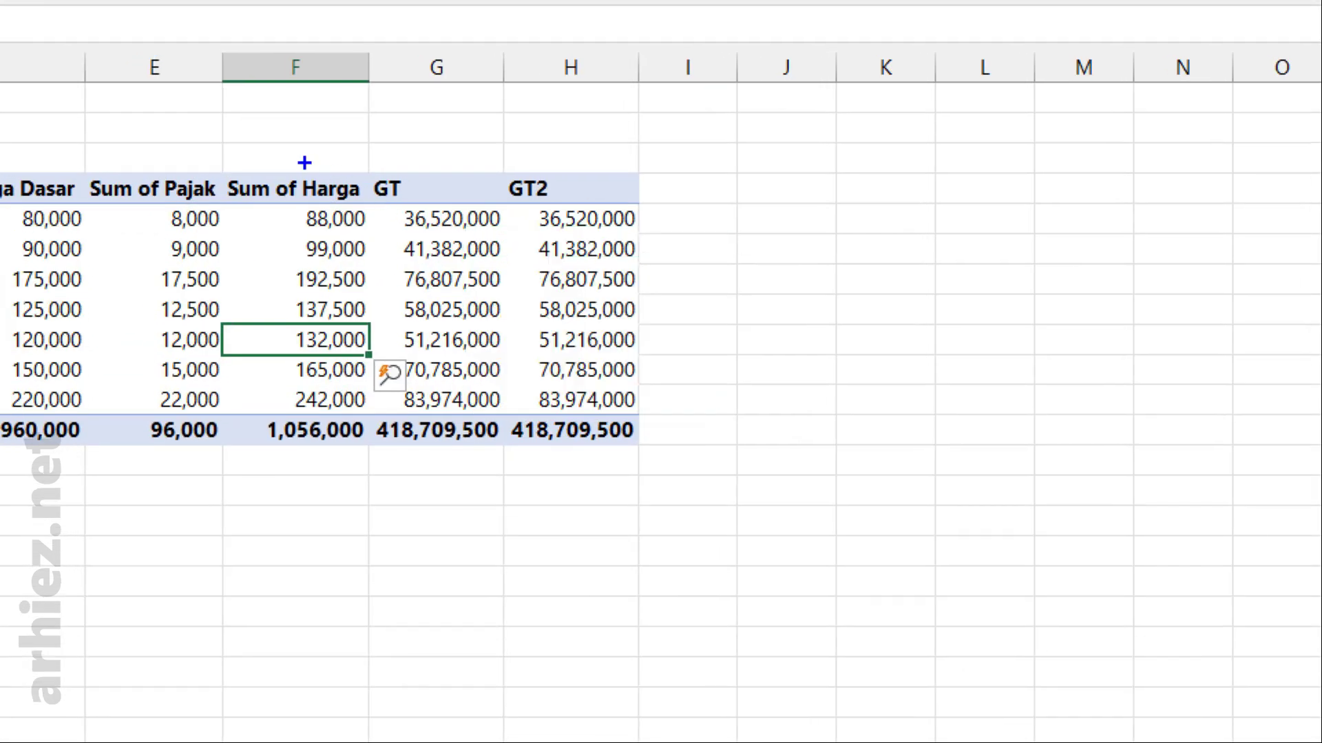
drag(407, 207, 559, 312)
drag(606, 372, 733, 487)
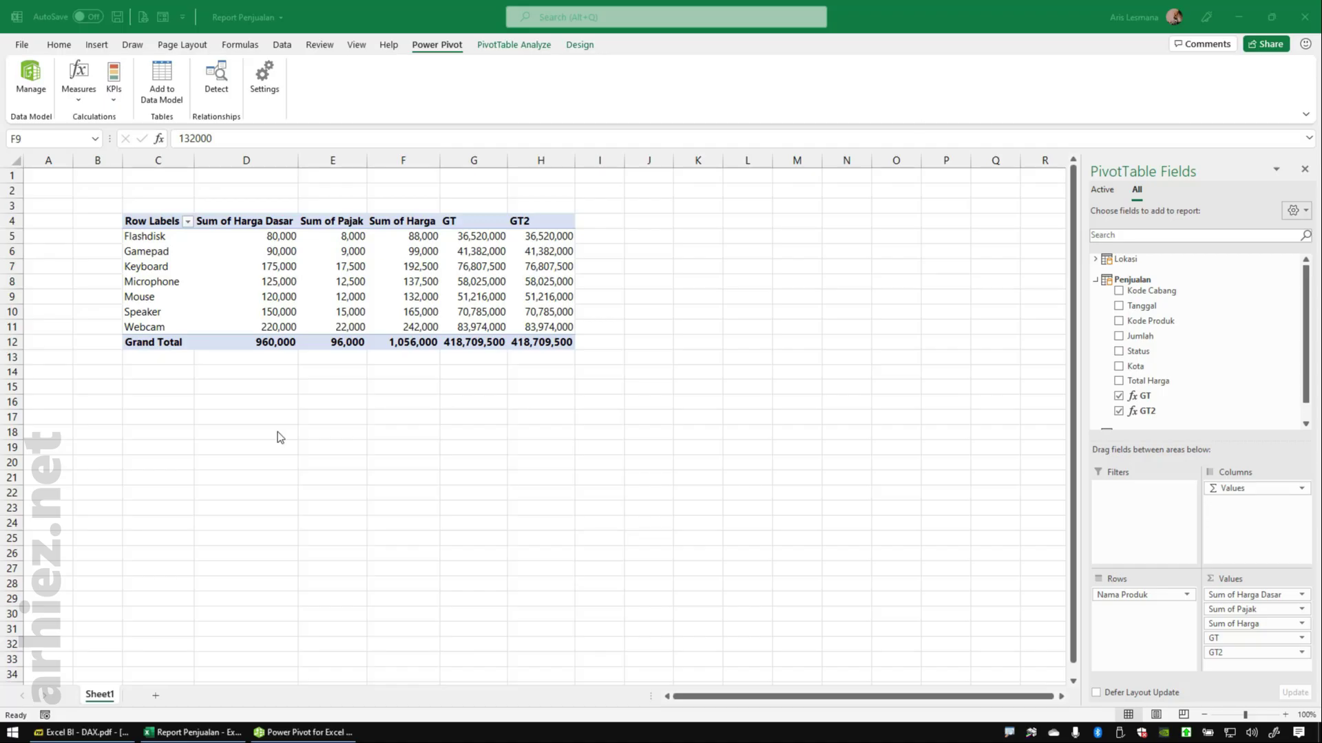
Switch to the Excel BI - DAX PDF and review the measure example for sumbangan, 5% of the Grand Total.
click(1240, 17)
click(1163, 103)
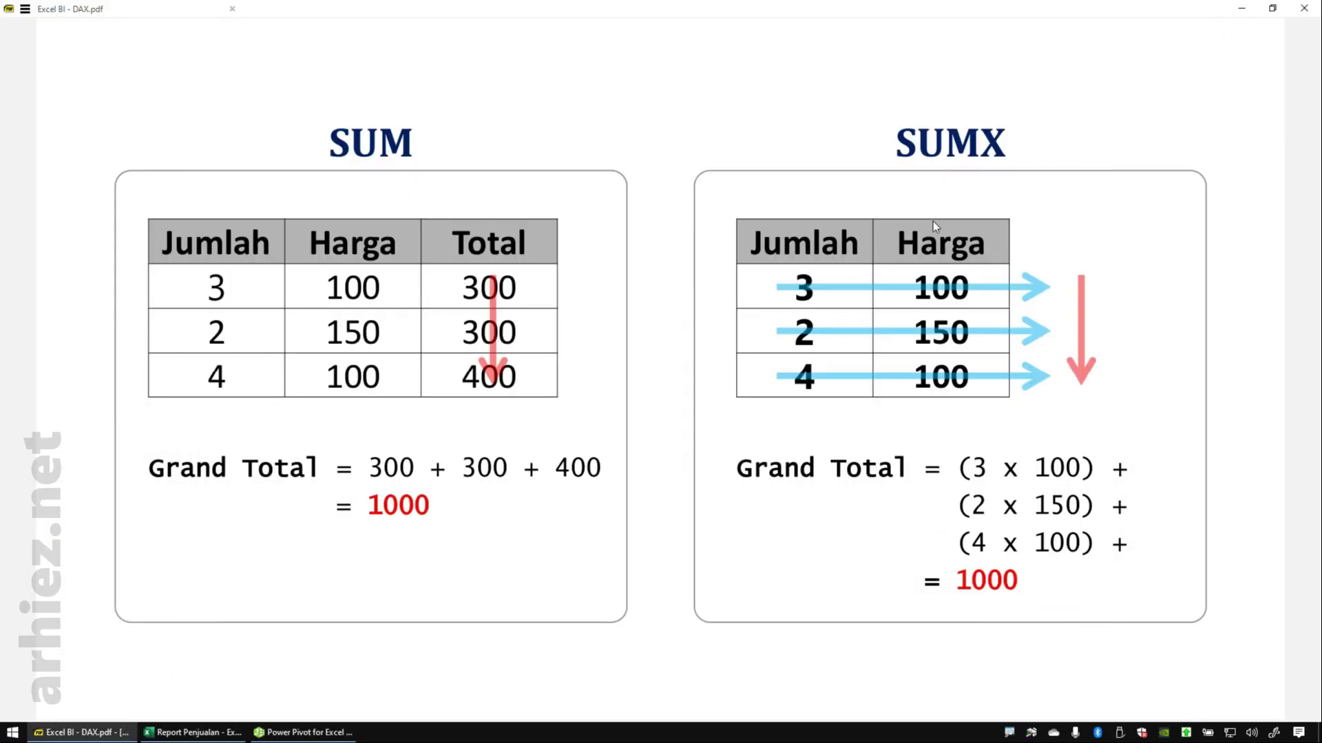
scroll(932, 221, down, 1)
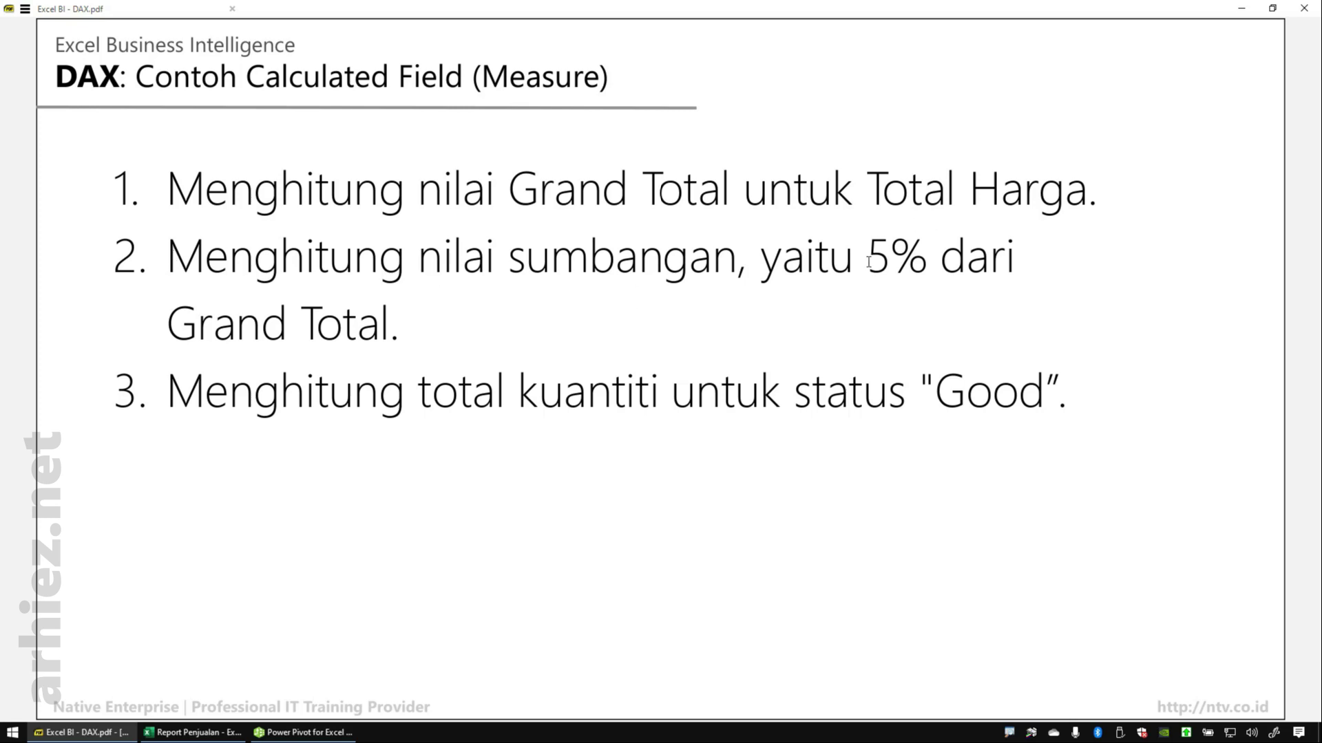
drag(868, 262, 927, 261)
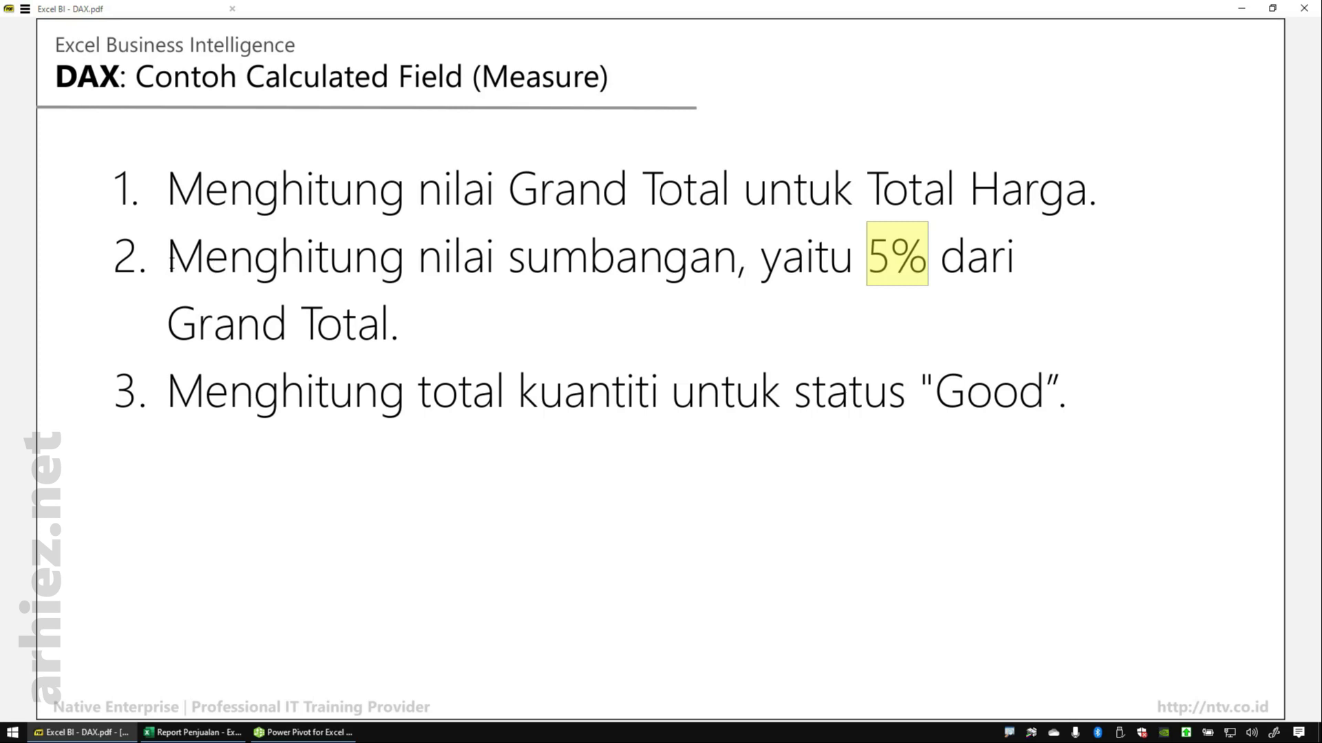
drag(169, 265, 391, 321)
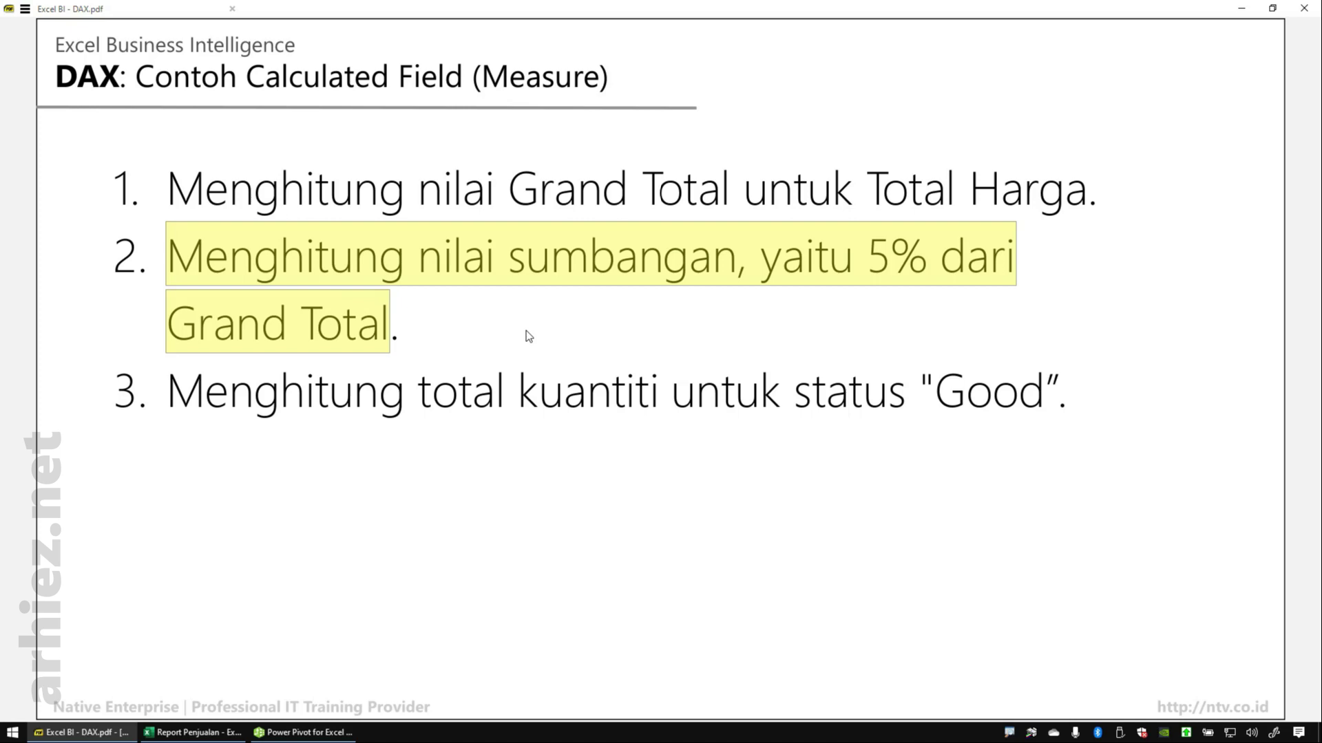
click(874, 263)
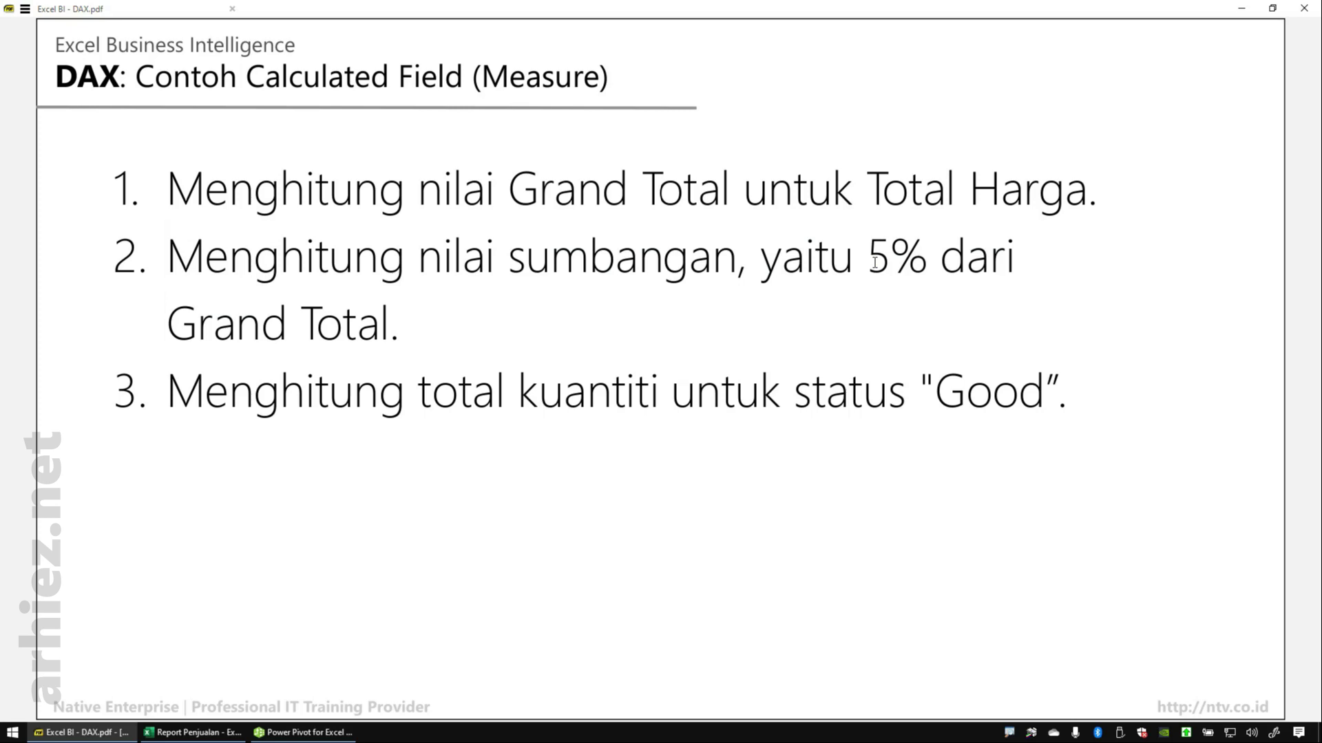
Switch to Power Pivot and create the measure Sumbangan:=Penjualan[GT] * 0.05 in the calculation area under the Status column.
click(352, 688)
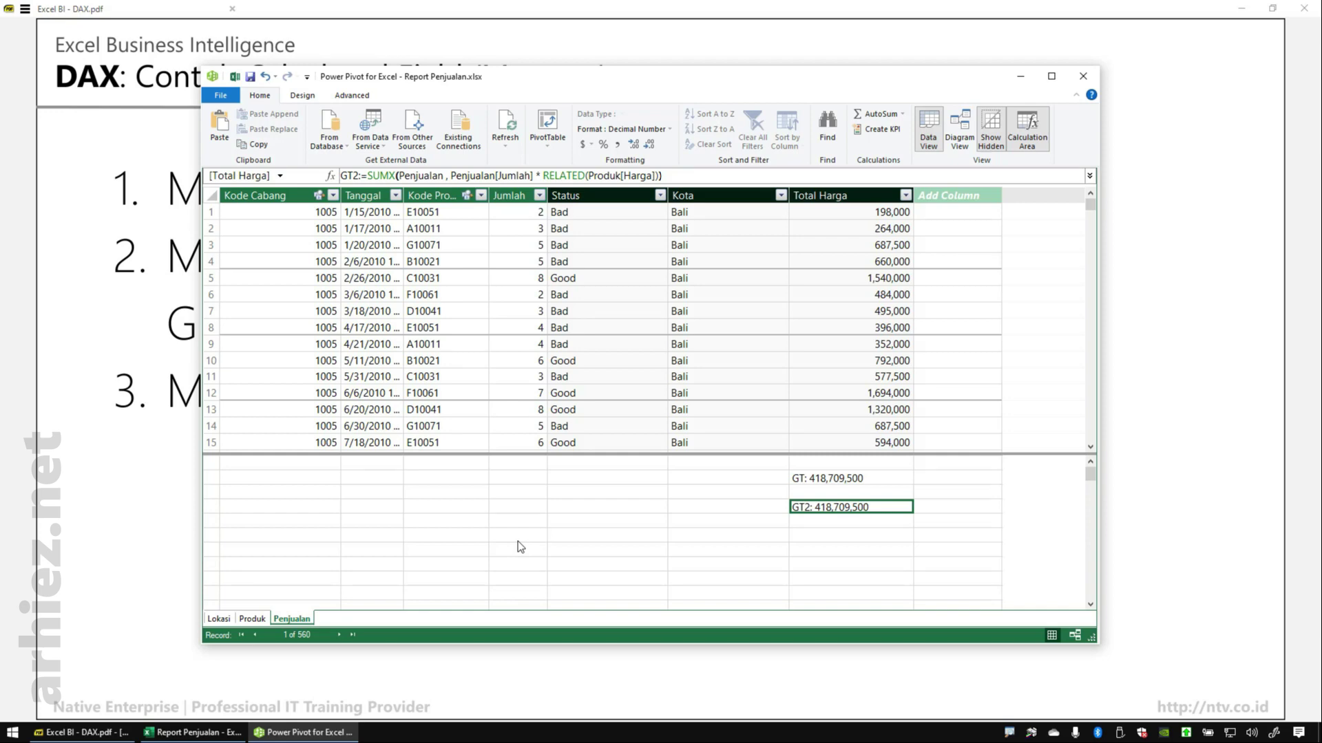
click(837, 482)
click(823, 510)
click(603, 493)
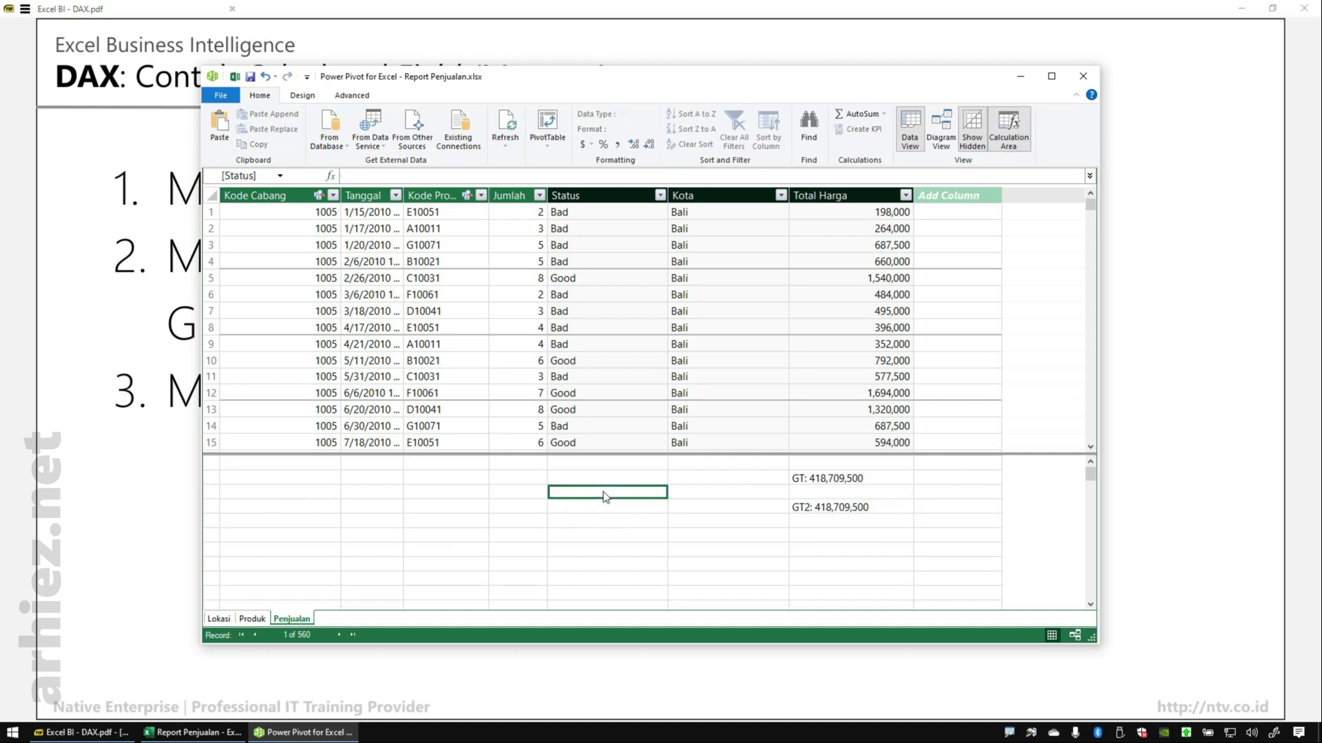
click(363, 178)
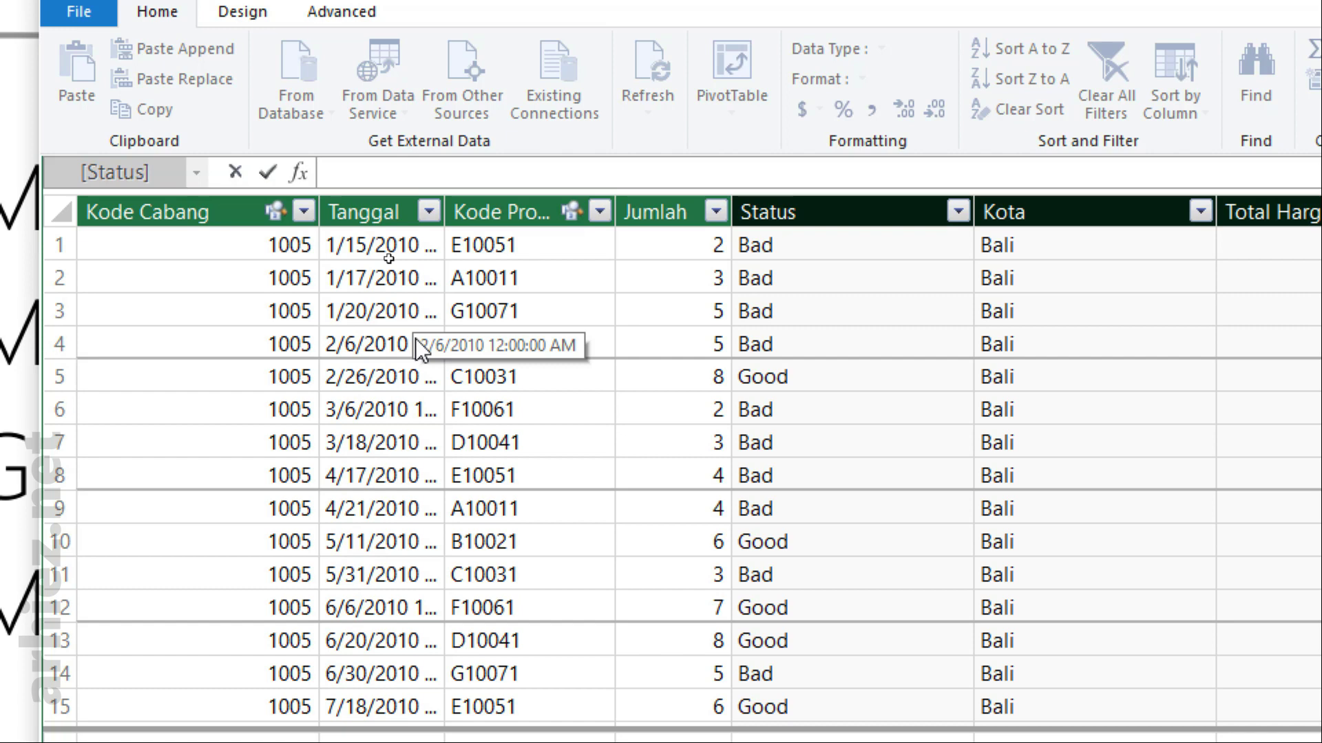
text(Sumbangan)
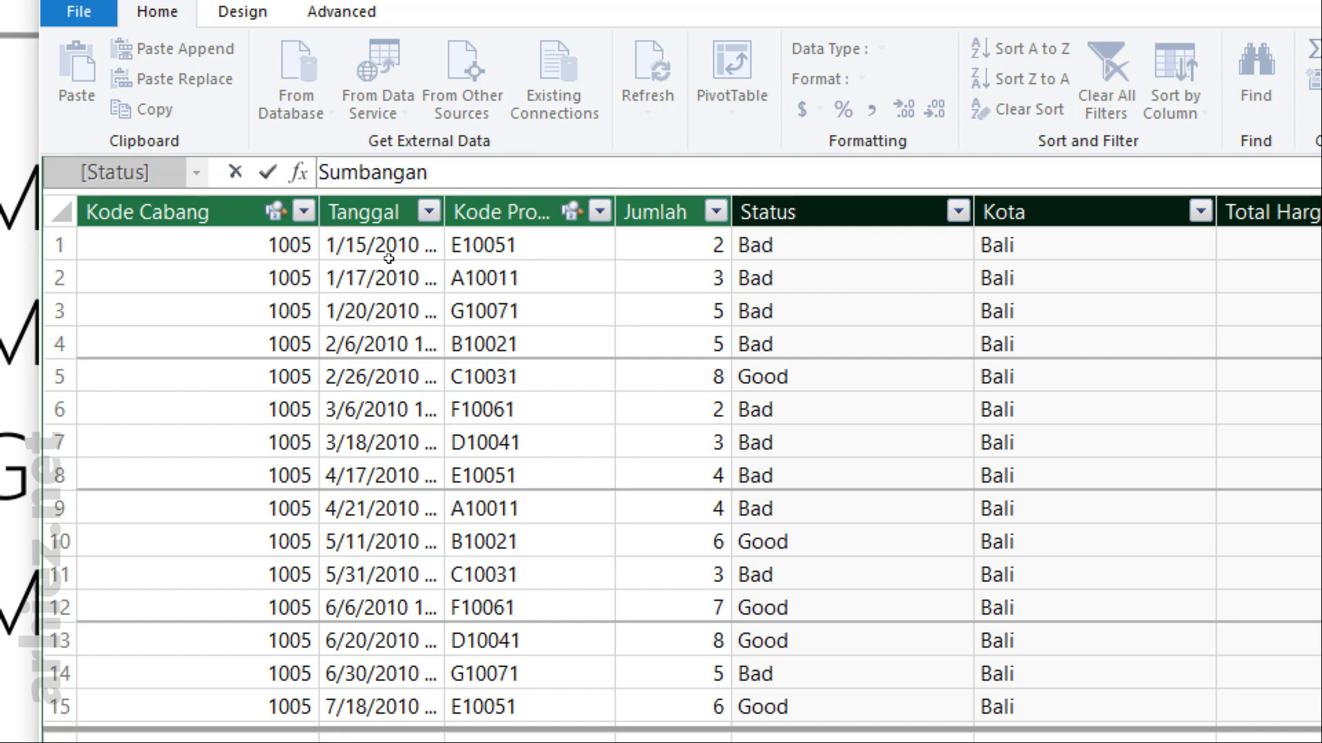
text(:=)
text(Pen)
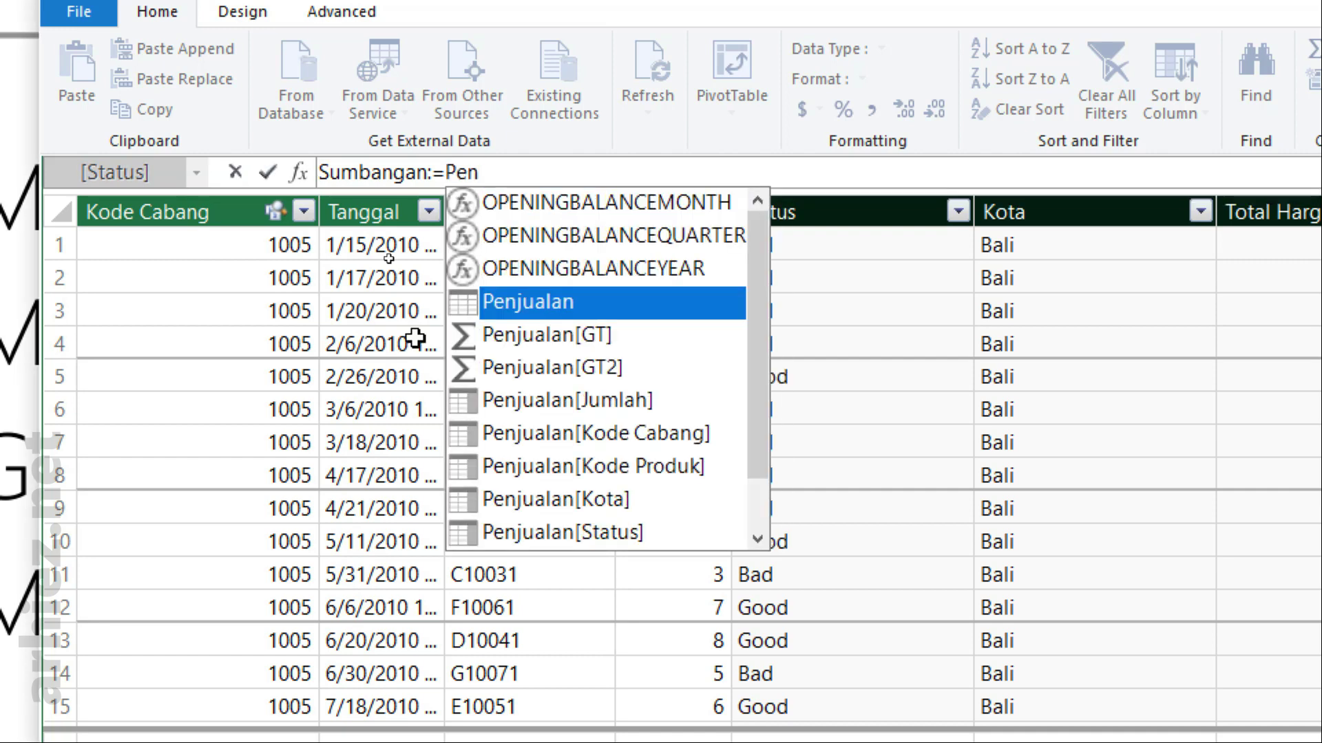
key(Down)
key(Tab)
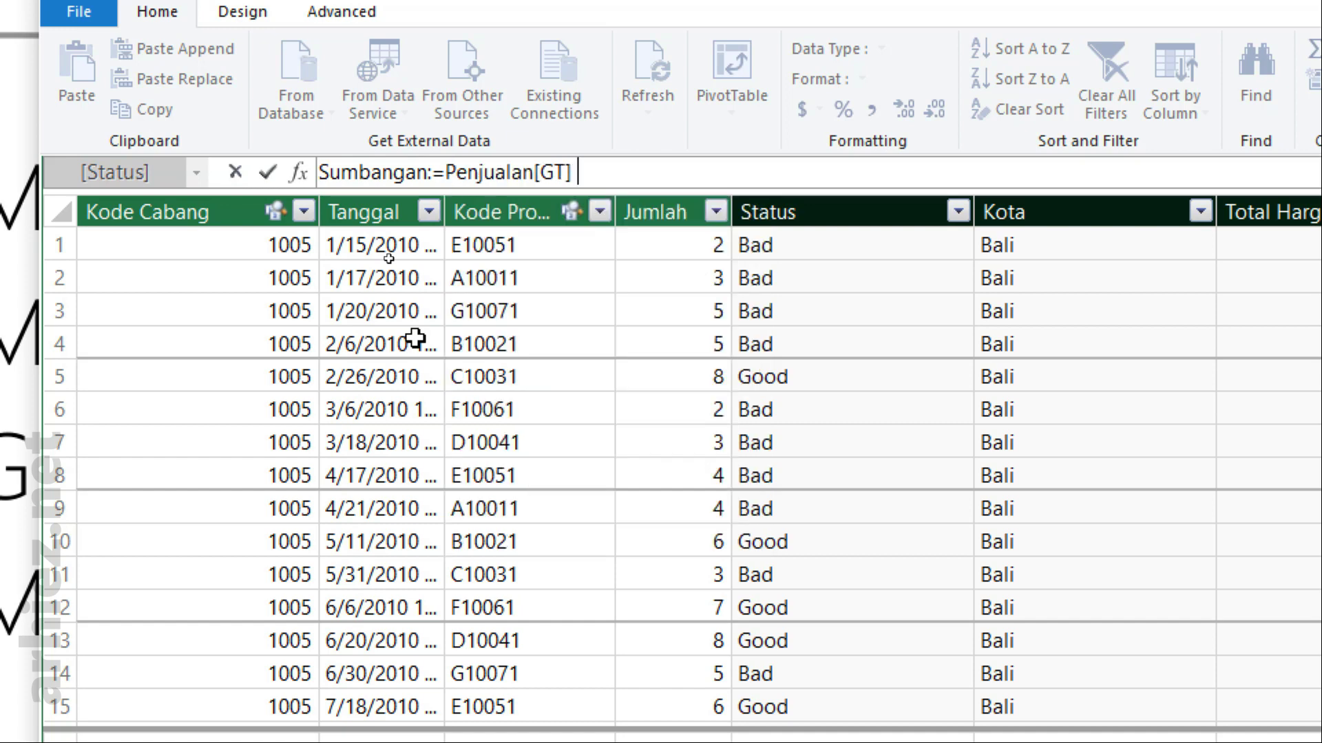
text(*)
text(0.05)
key(Return)
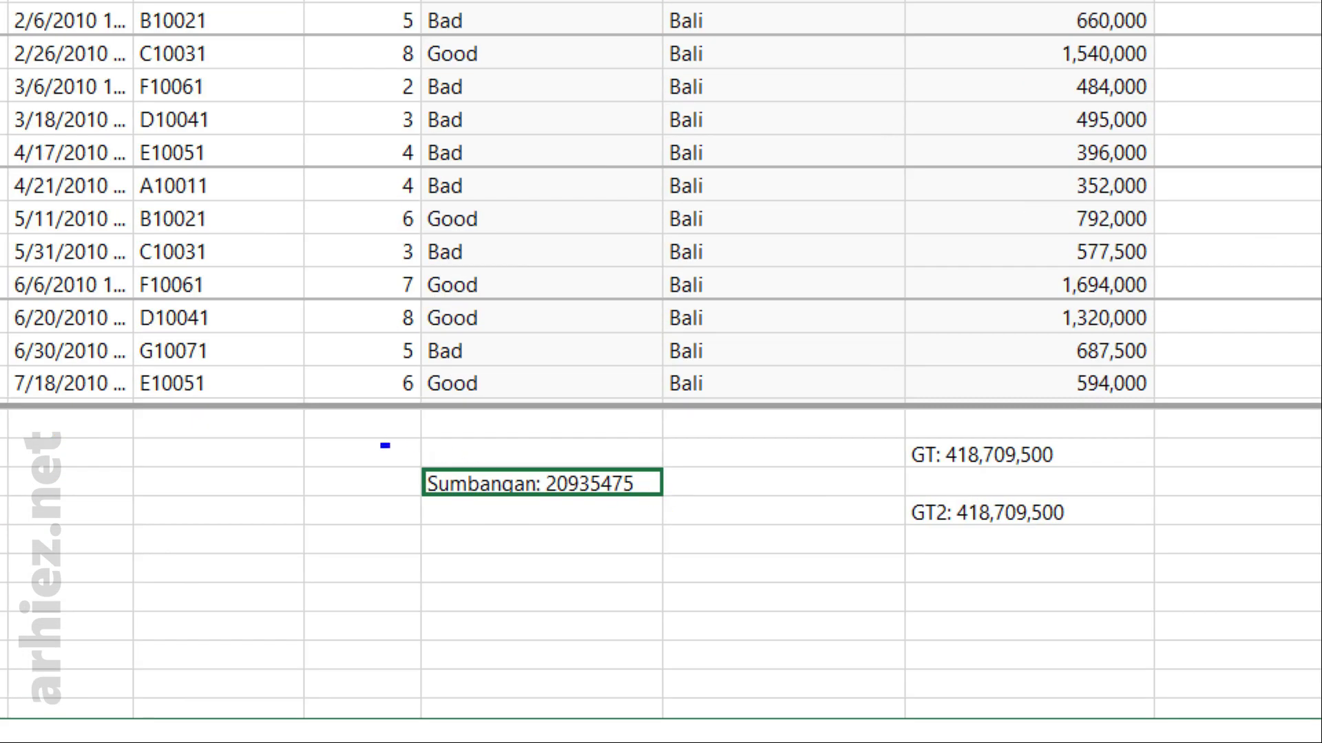
Format the Sumbangan measure with a thousands separator and no decimal places, and widen the Status column slightly.
drag(527, 472, 748, 536)
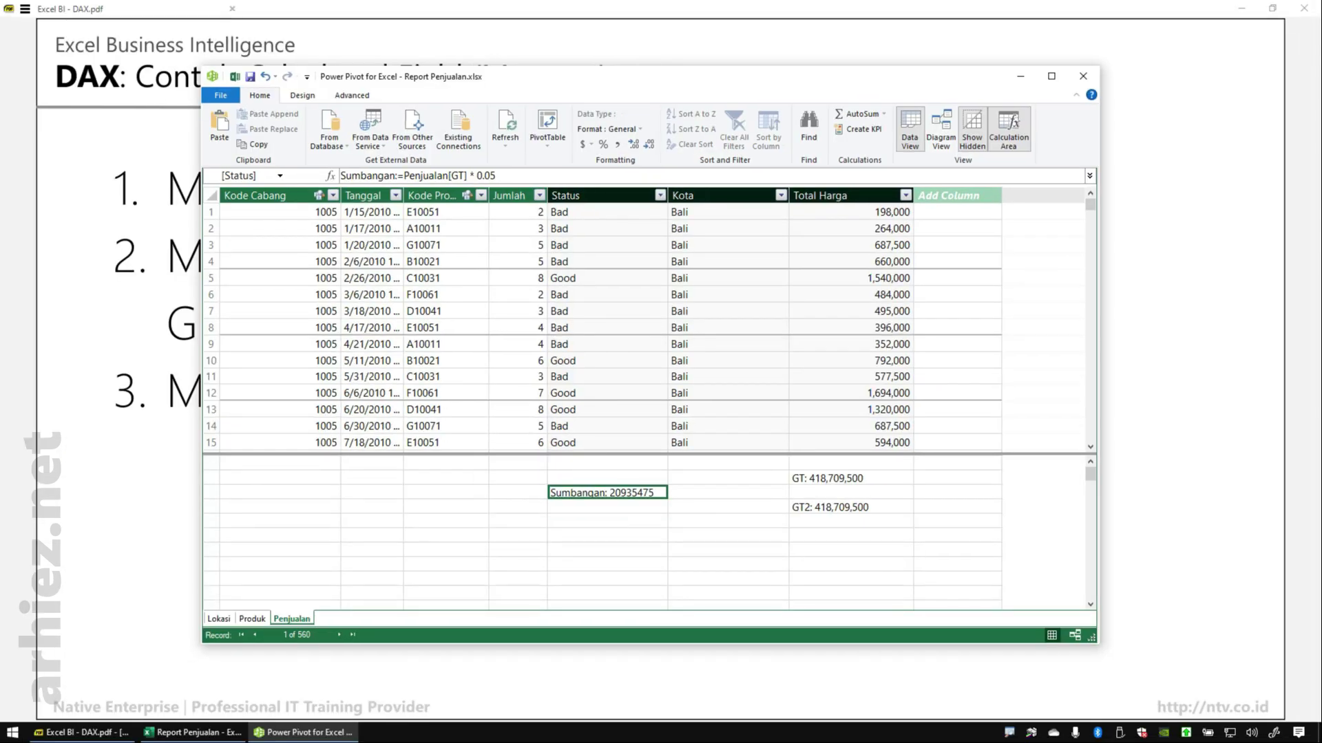
click(619, 145)
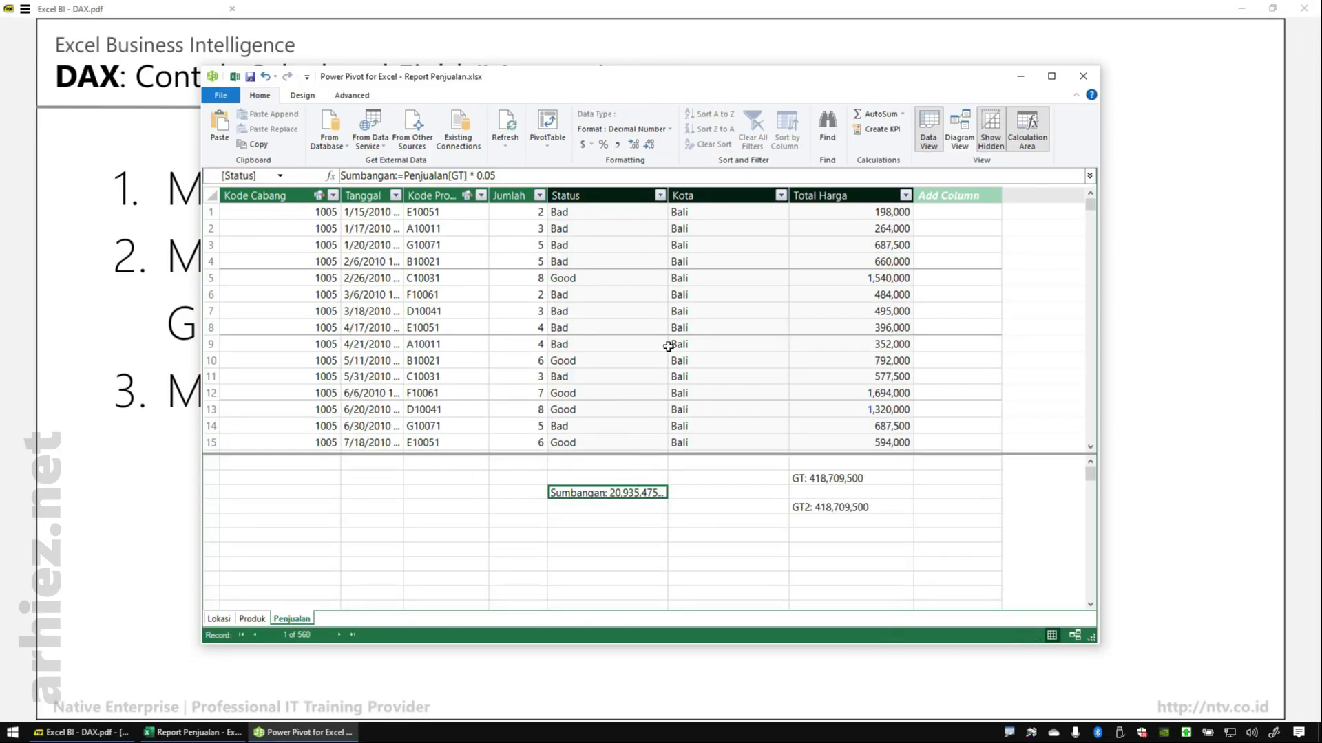
click(651, 145)
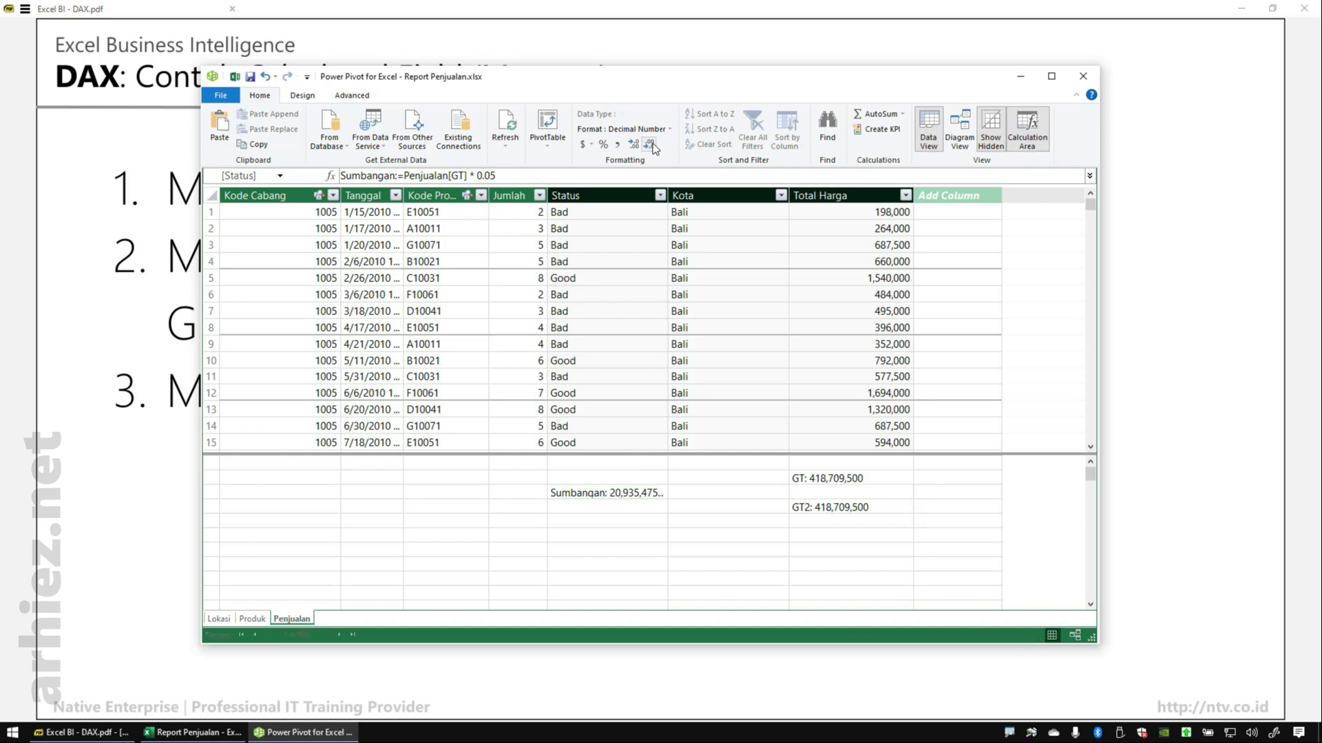
click(651, 146)
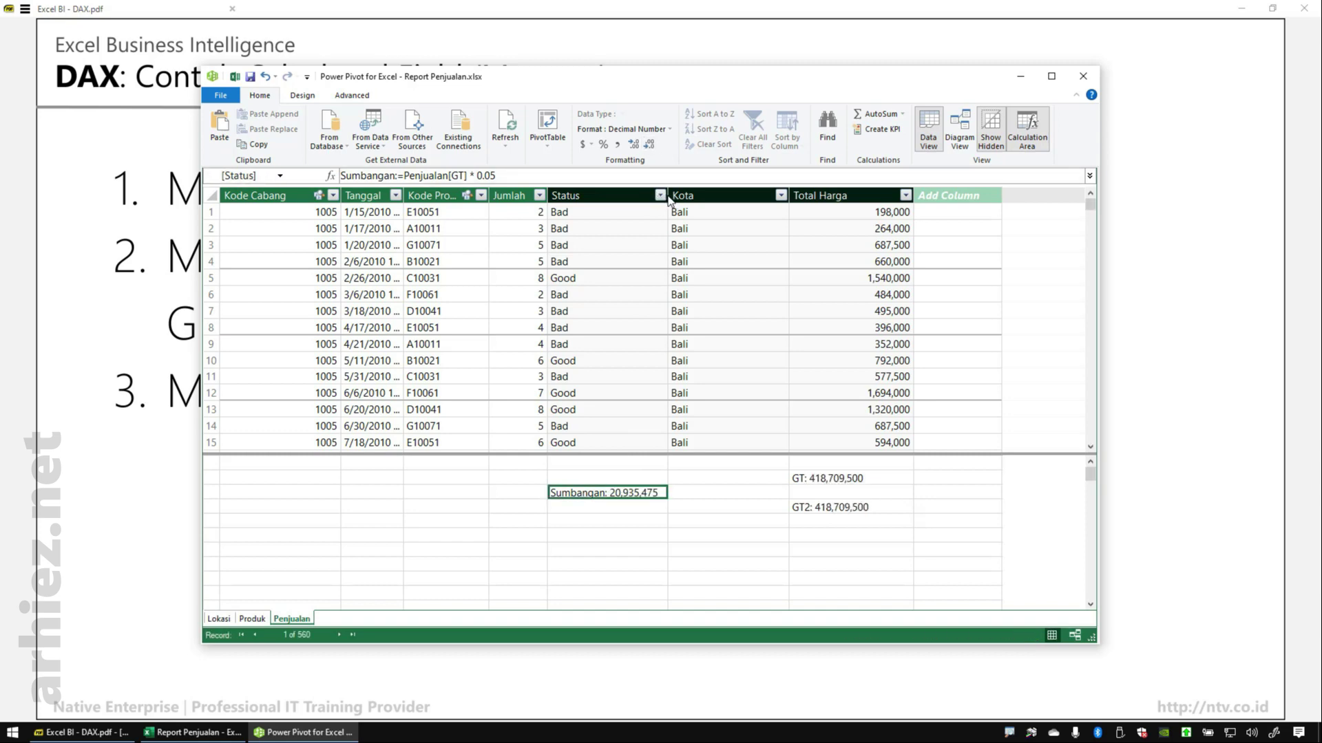
drag(665, 197, 691, 198)
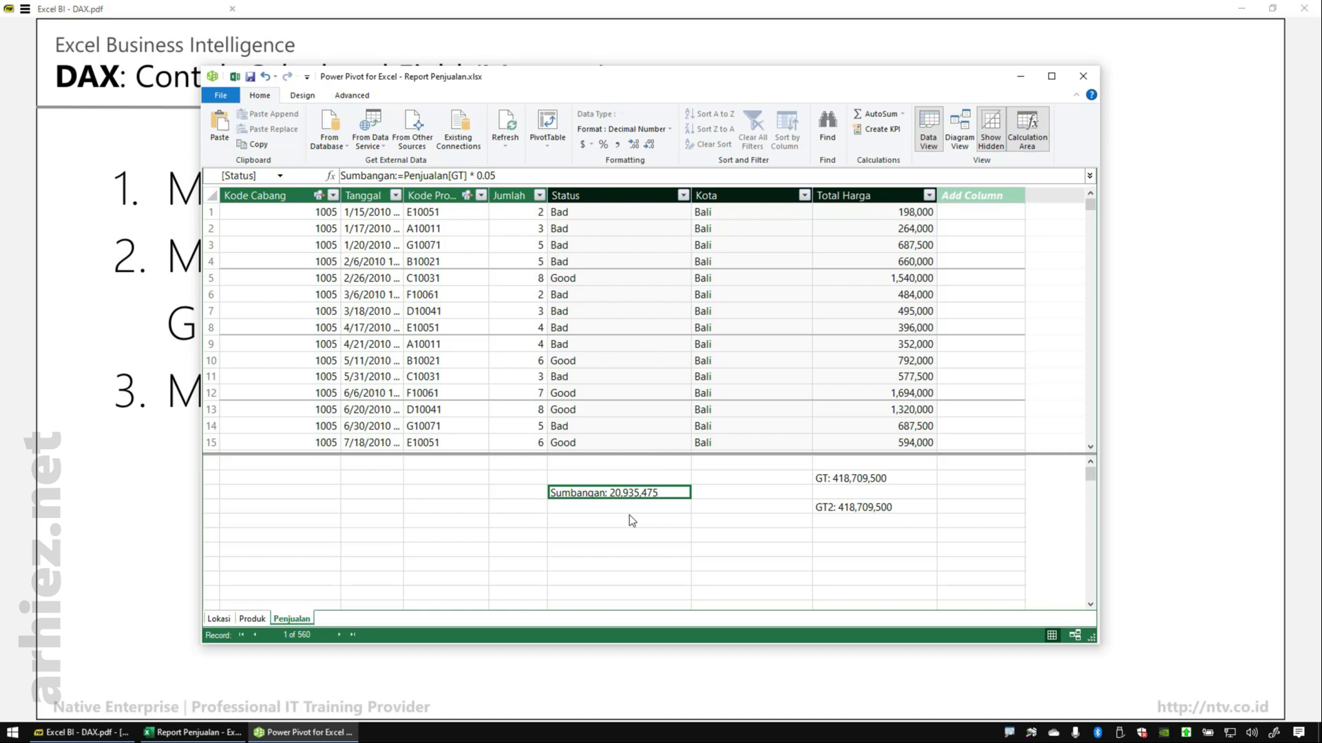
Switch to the Report Penjualan workbook in Excel and copy the whole PivotTable in C4:H12 to cell C15.
click(192, 735)
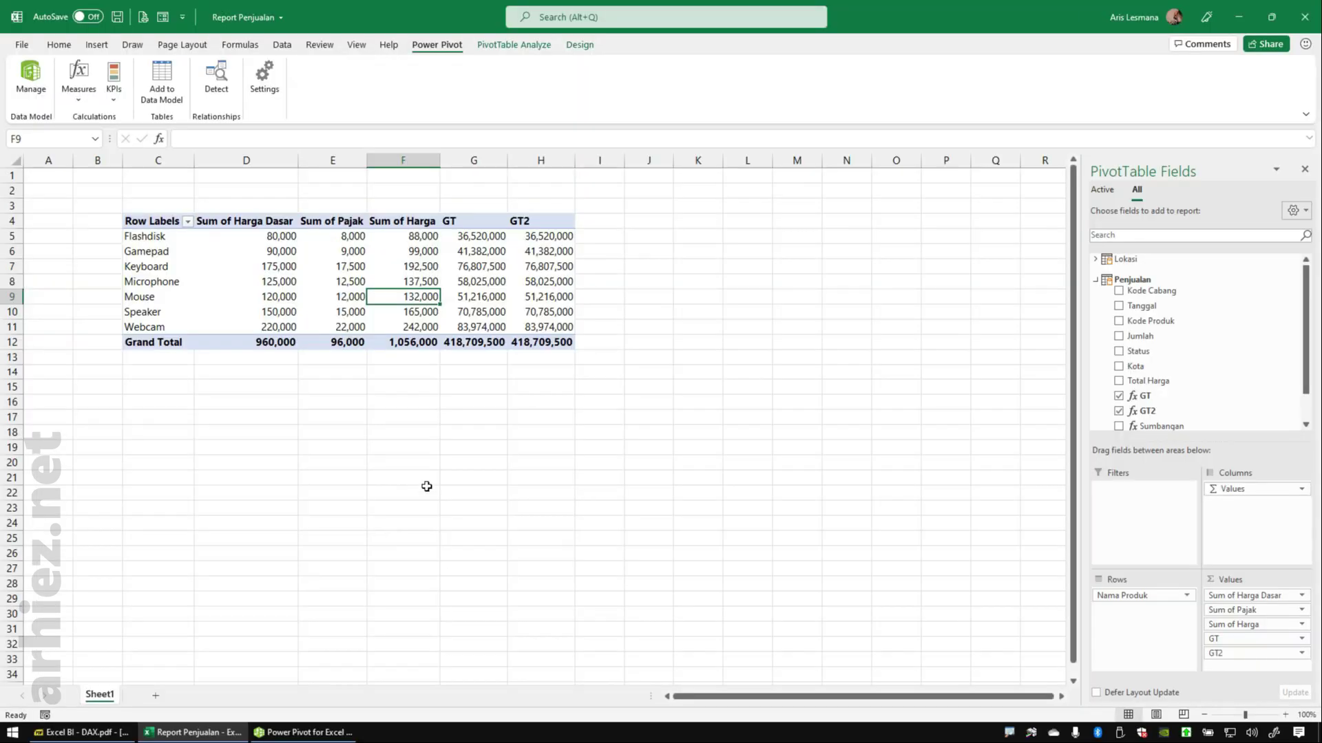
click(227, 454)
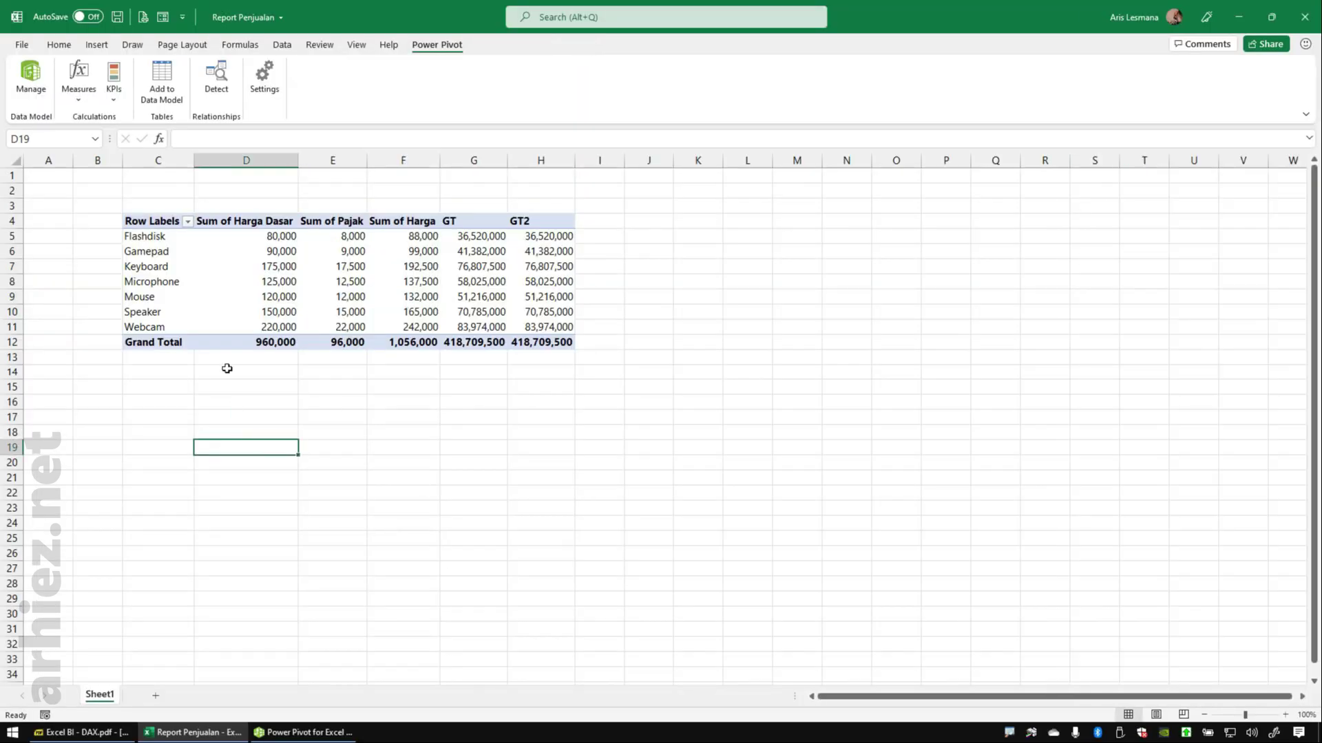
click(158, 223)
drag(158, 222, 567, 344)
key(ctrl+c)
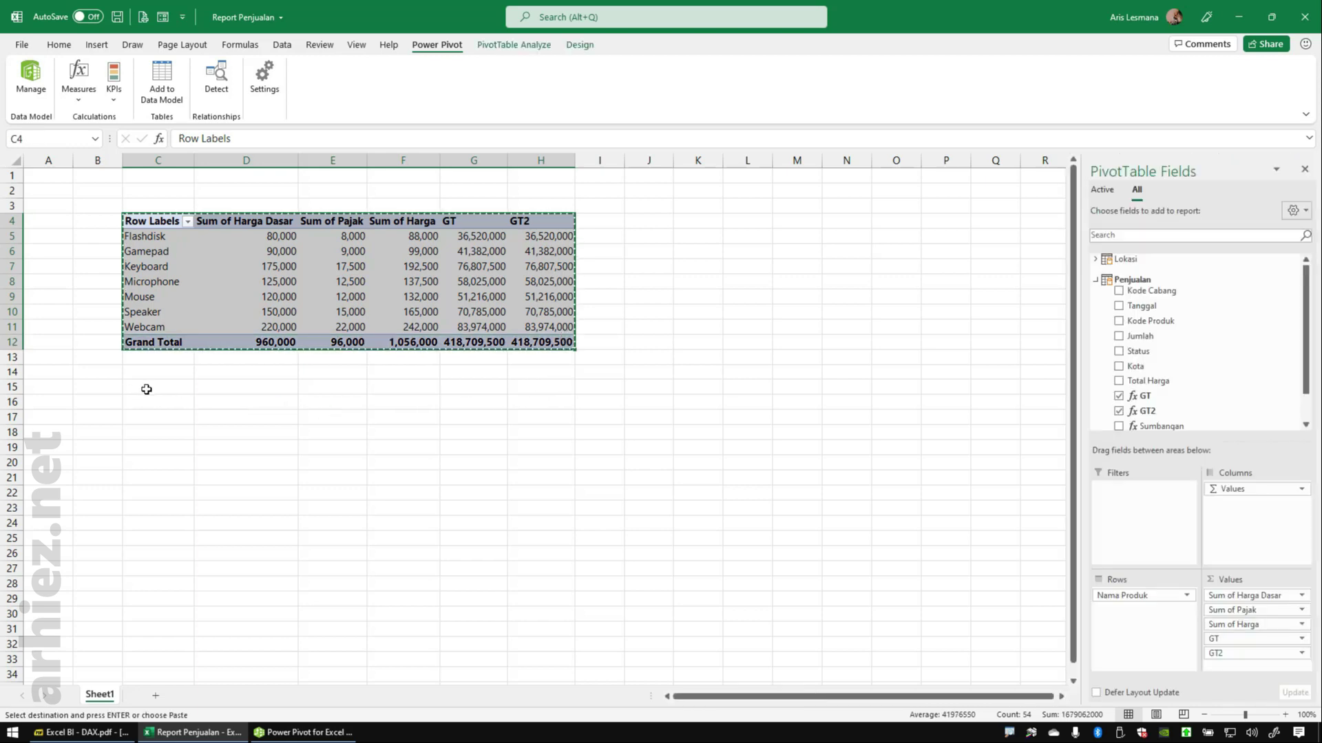
click(145, 386)
key(ctrl+v)
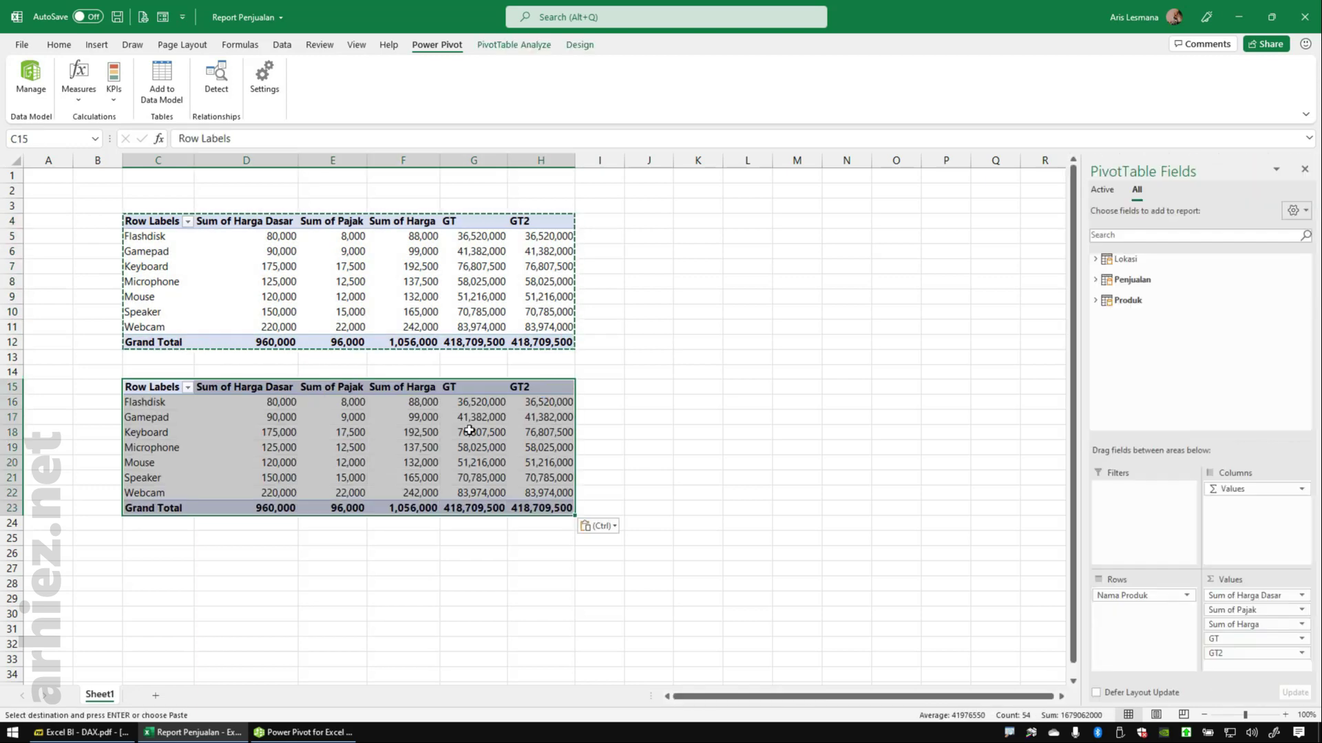
key(Escape)
Remove all value fields from the copied PivotTable, keeping only Nama Produk in its rows.
click(472, 428)
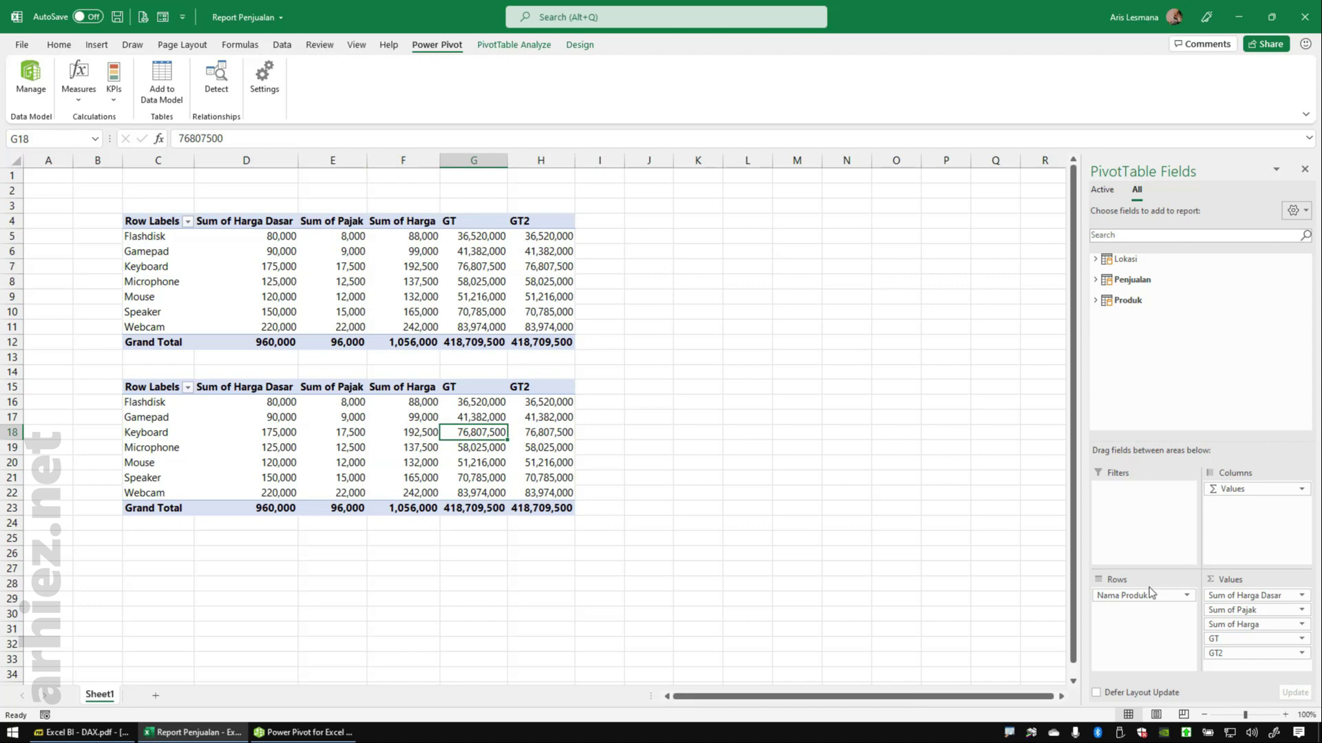
drag(1254, 611, 1238, 359)
drag(1252, 612, 1232, 357)
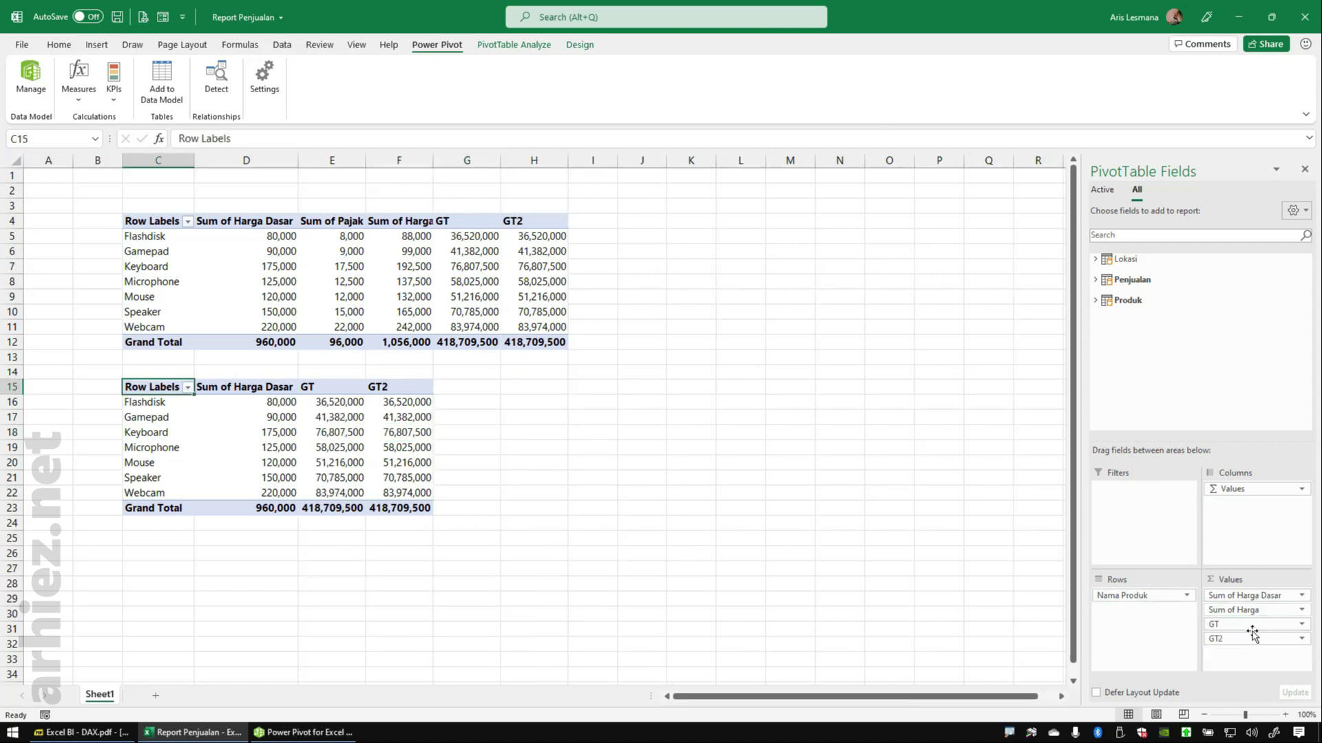
drag(1232, 610, 1215, 408)
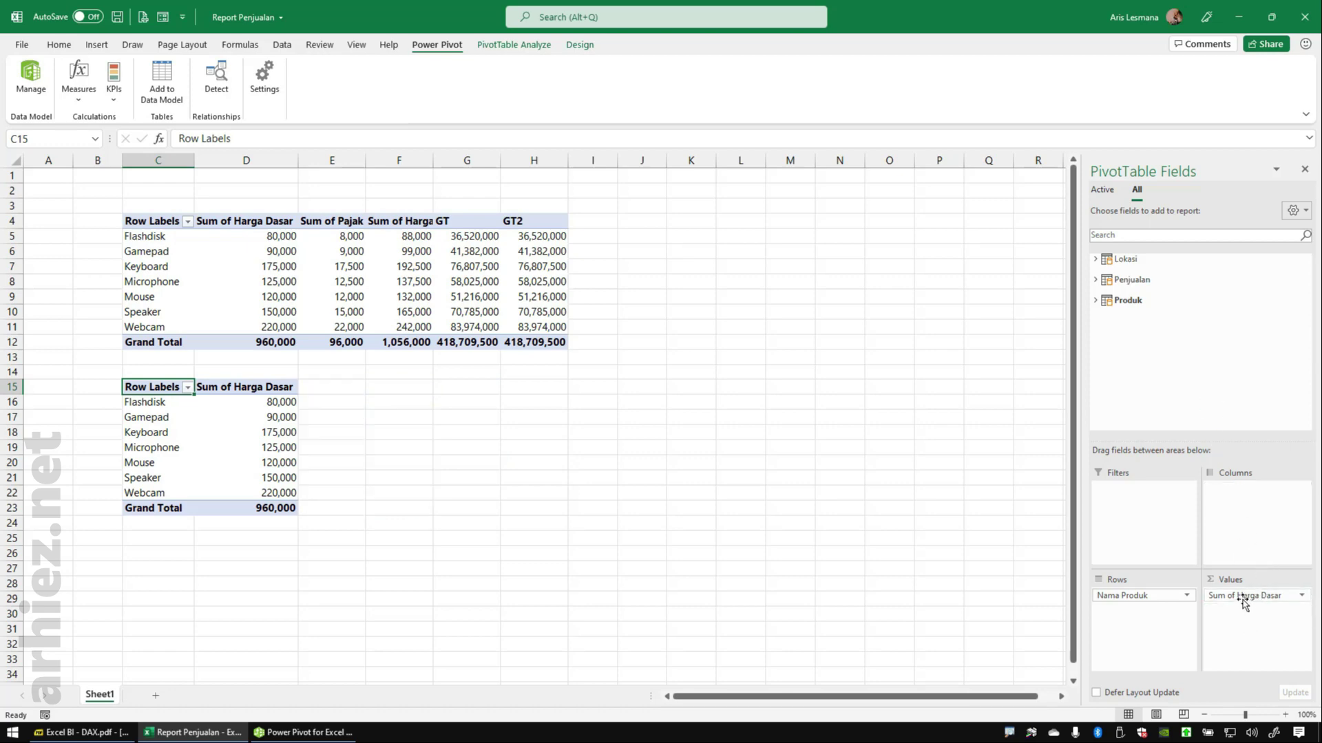
drag(1239, 597, 1204, 380)
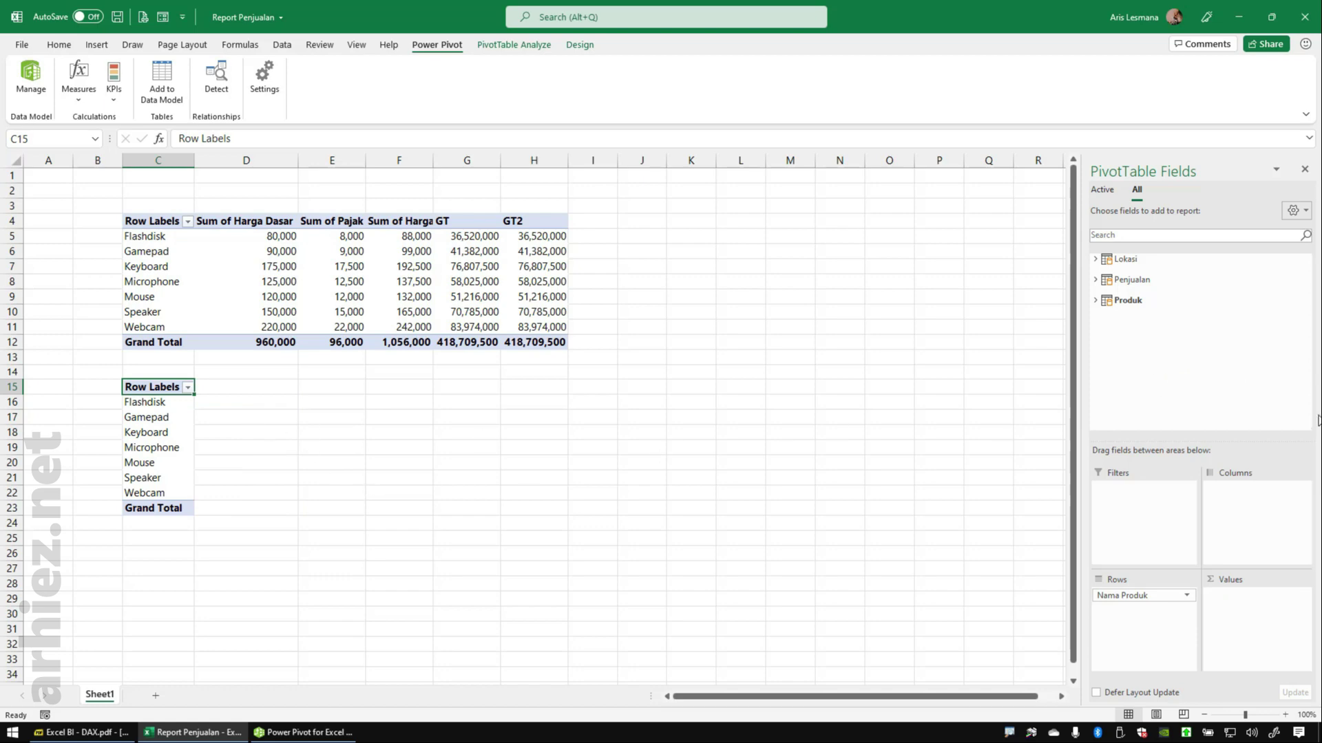
Add the Penjualan measures Sumbangan and GT to the copied PivotTable's values, with GT placed above Sumbangan.
click(1097, 280)
scroll(1223, 381, down, 1)
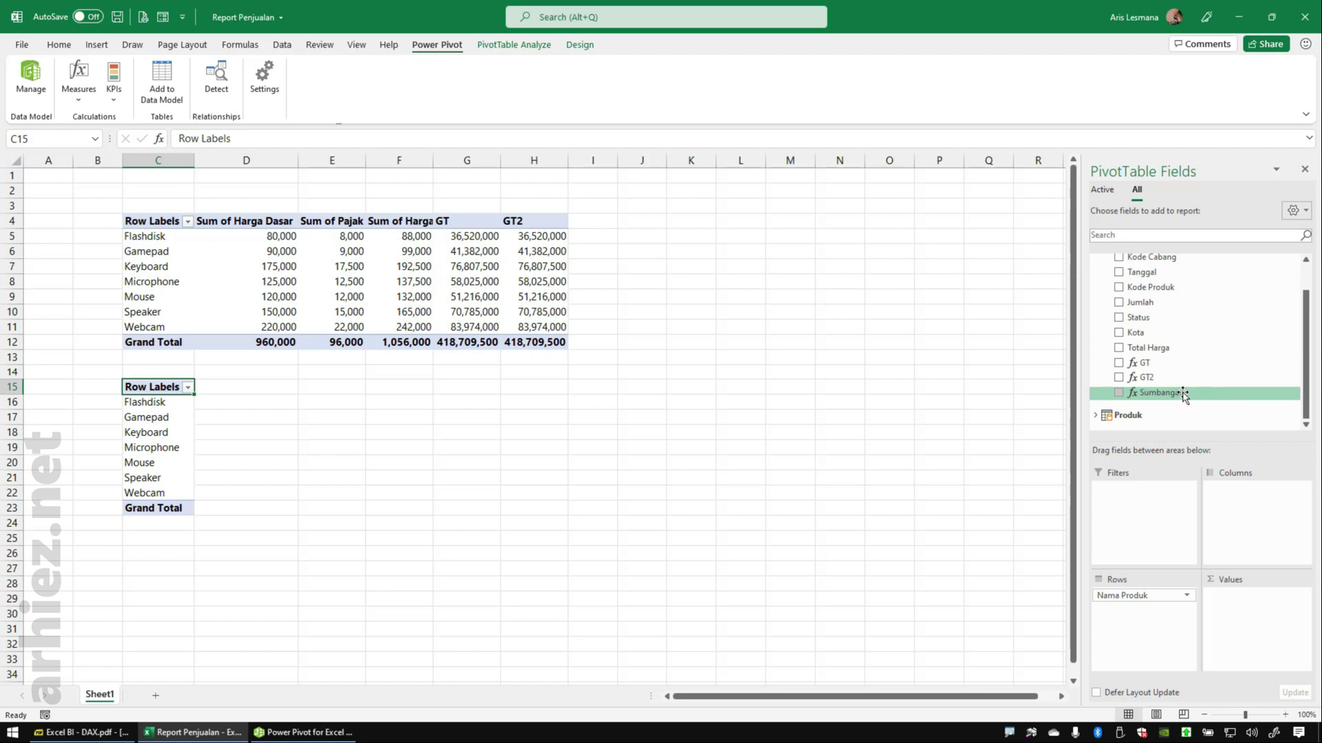
drag(1183, 394, 1245, 612)
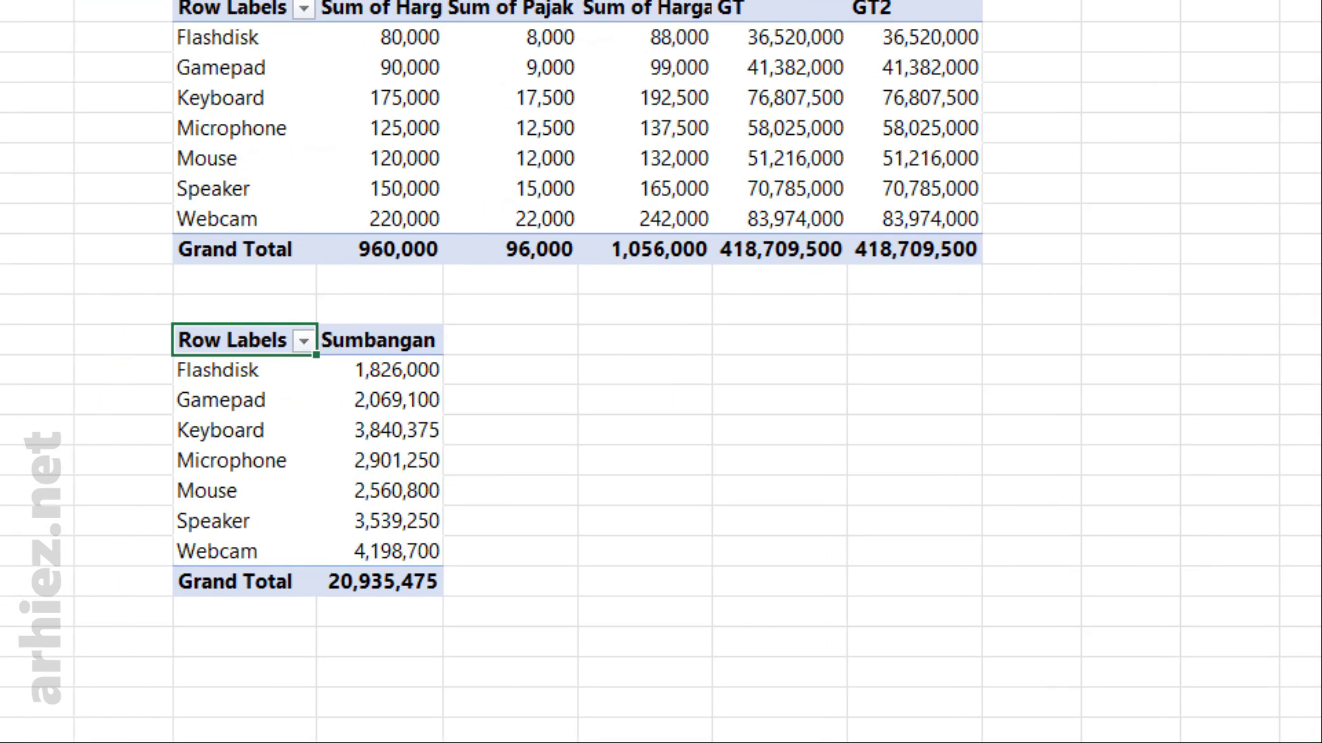
drag(123, 309, 500, 621)
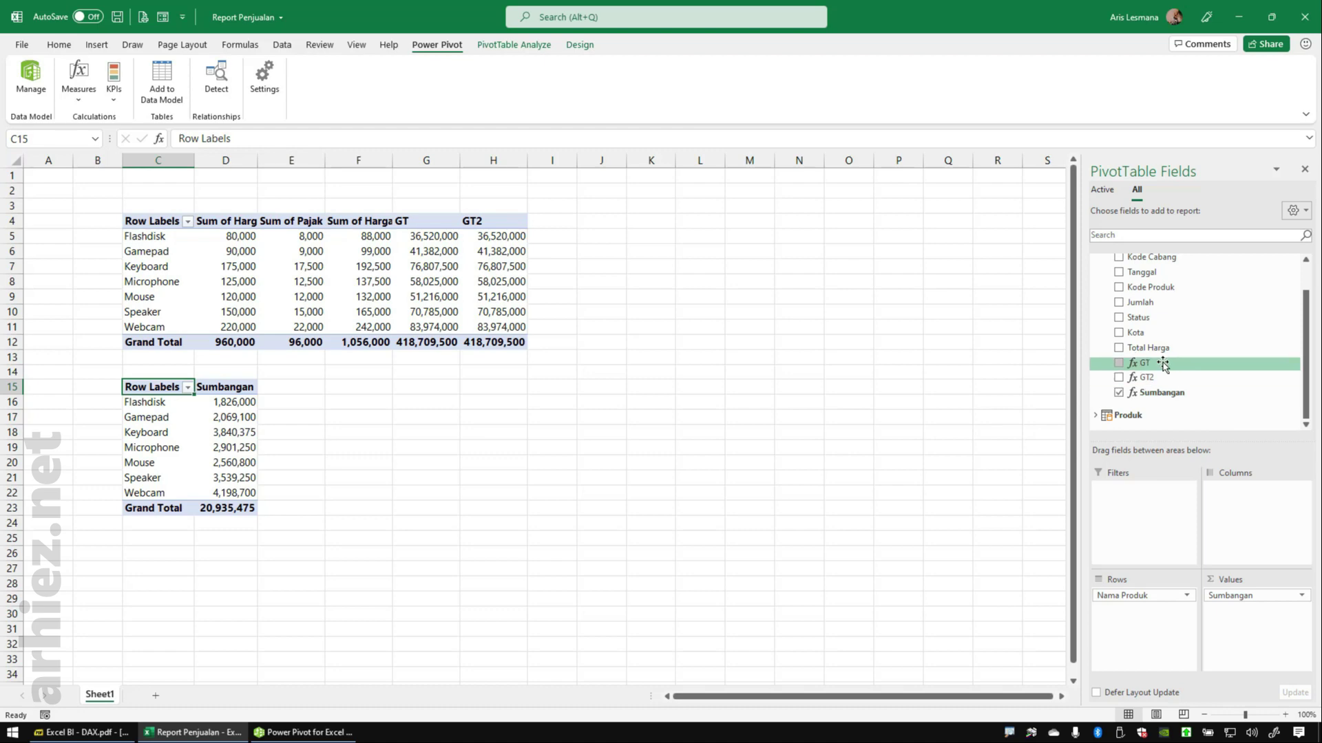
drag(1162, 364, 1233, 596)
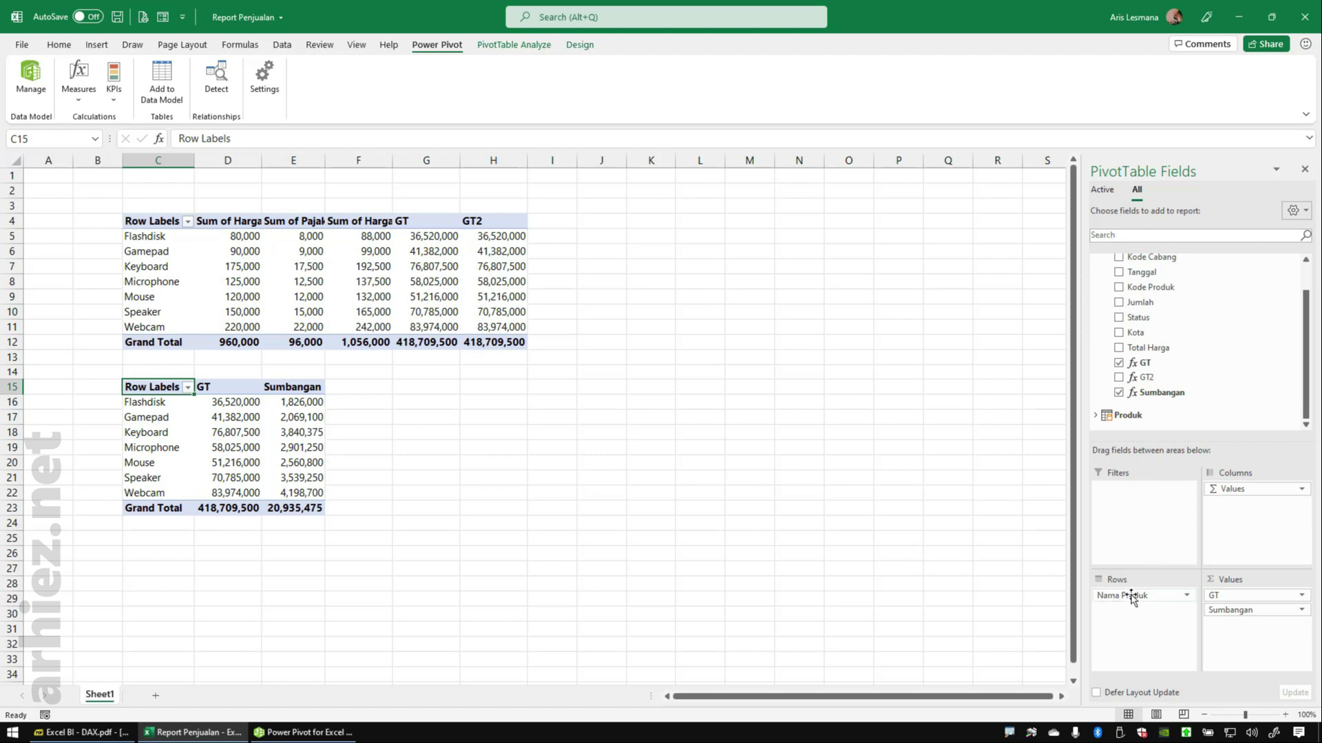
Replace Nama Produk in the copied PivotTable's rows with the Kota field from the Lokasi table.
drag(1131, 598, 1168, 351)
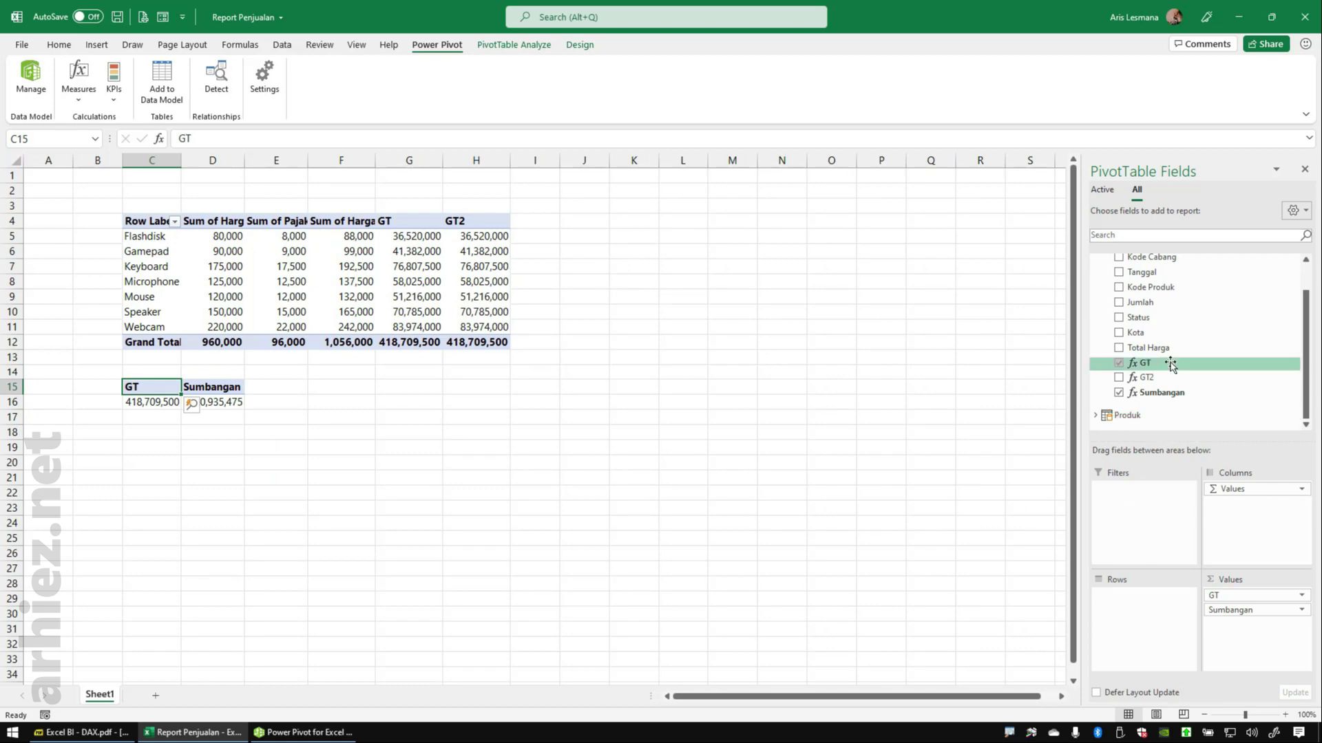
scroll(1170, 365, up, 2)
click(1095, 260)
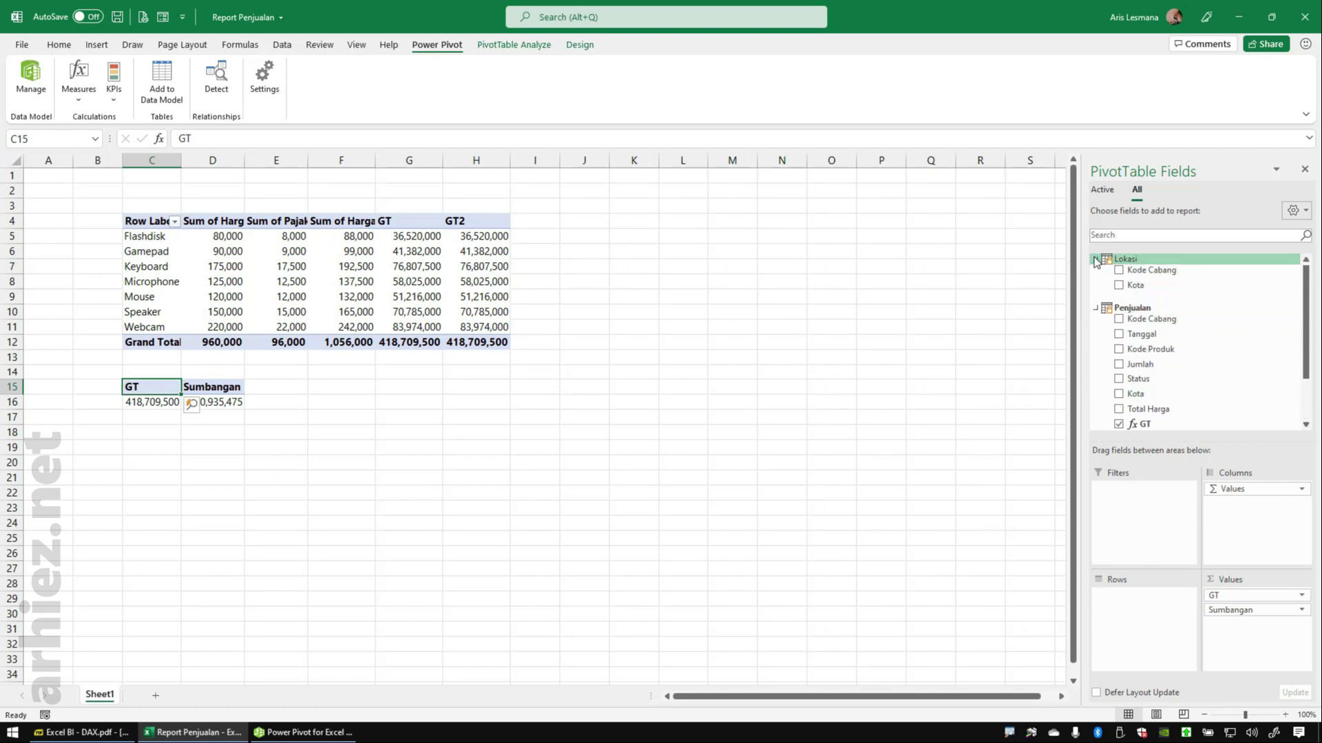
drag(1134, 285, 1146, 602)
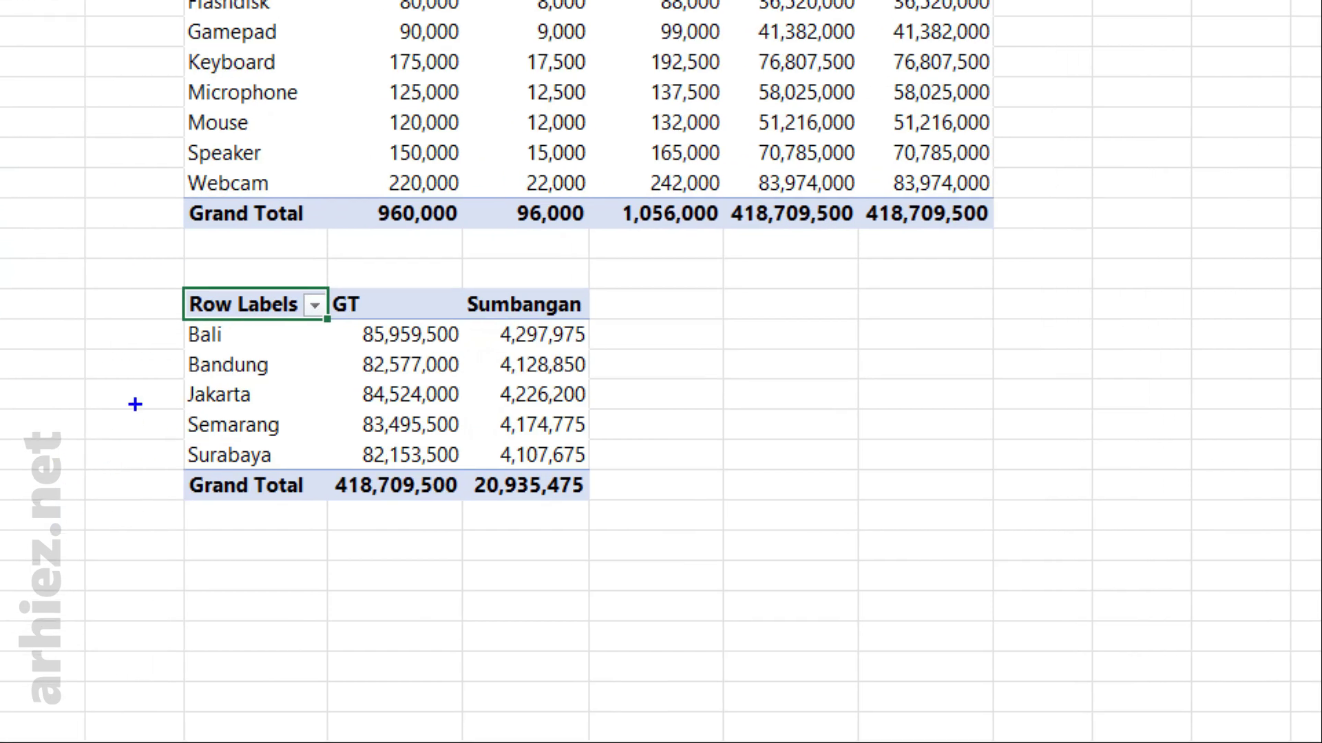
drag(133, 264, 658, 539)
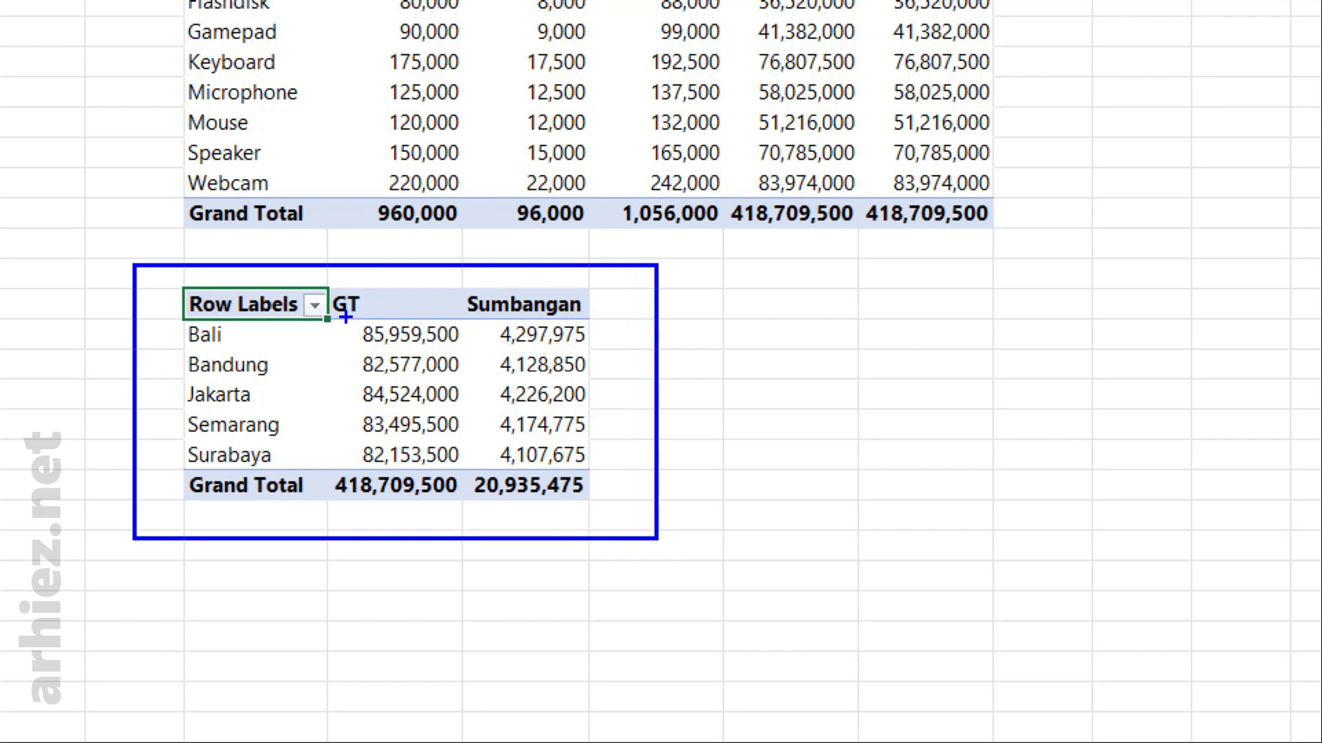
drag(346, 317, 465, 471)
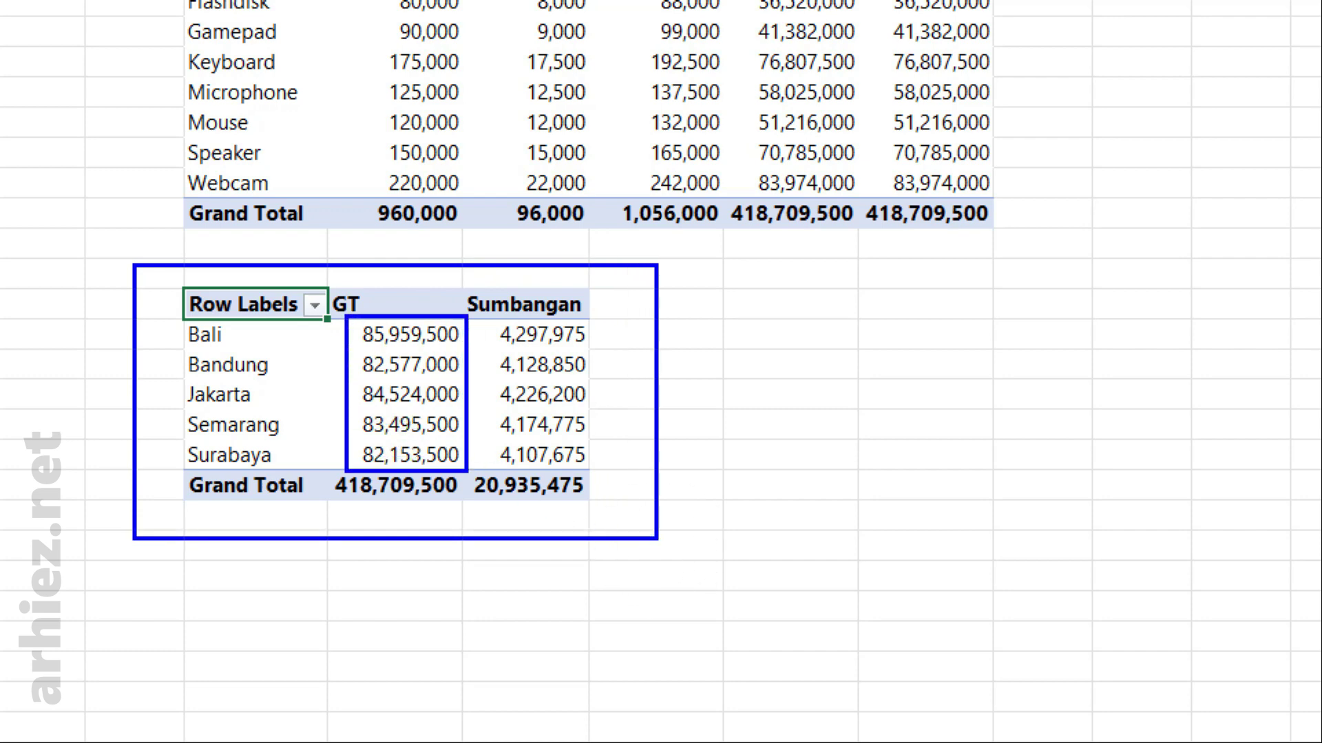
key(r)
drag(486, 317, 613, 473)
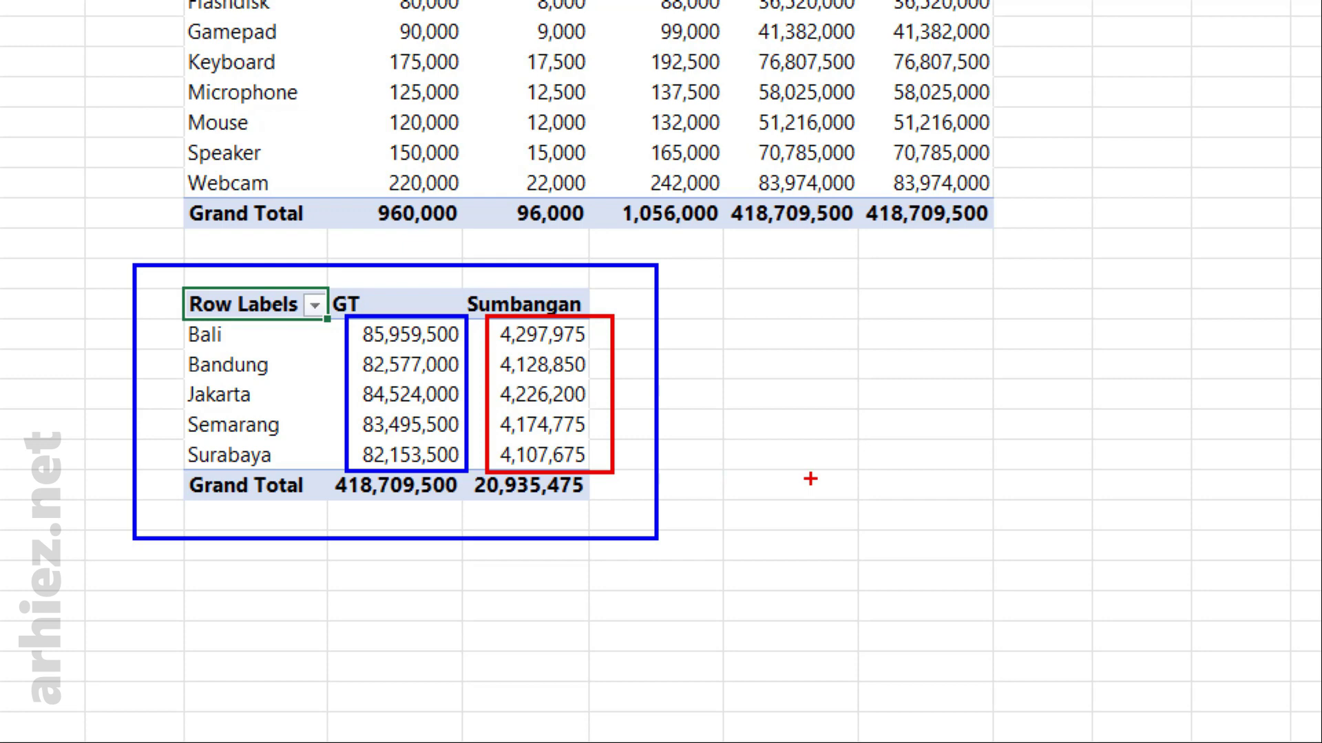
Switch to the Excel BI - DAX PDF and highlight the third exercise, the total quantity for status "Good".
key(Escape)
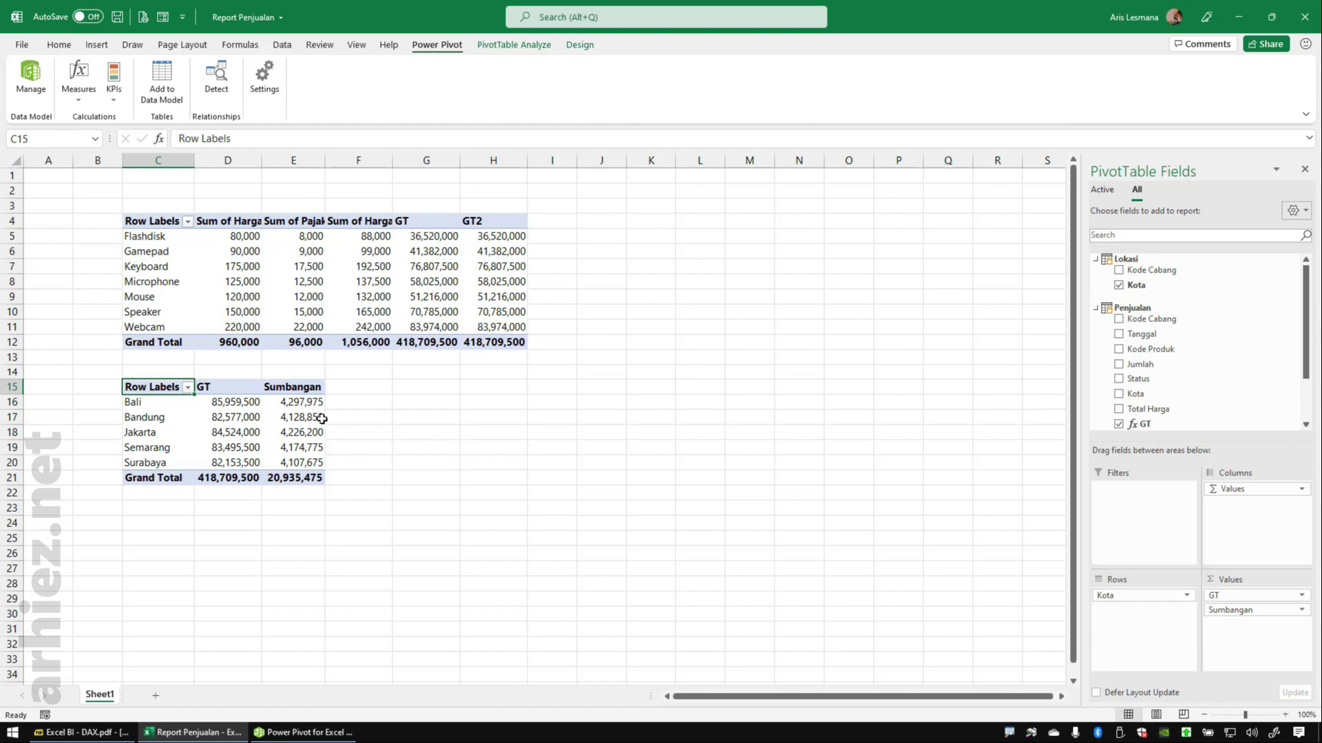
mouse_move(300, 418)
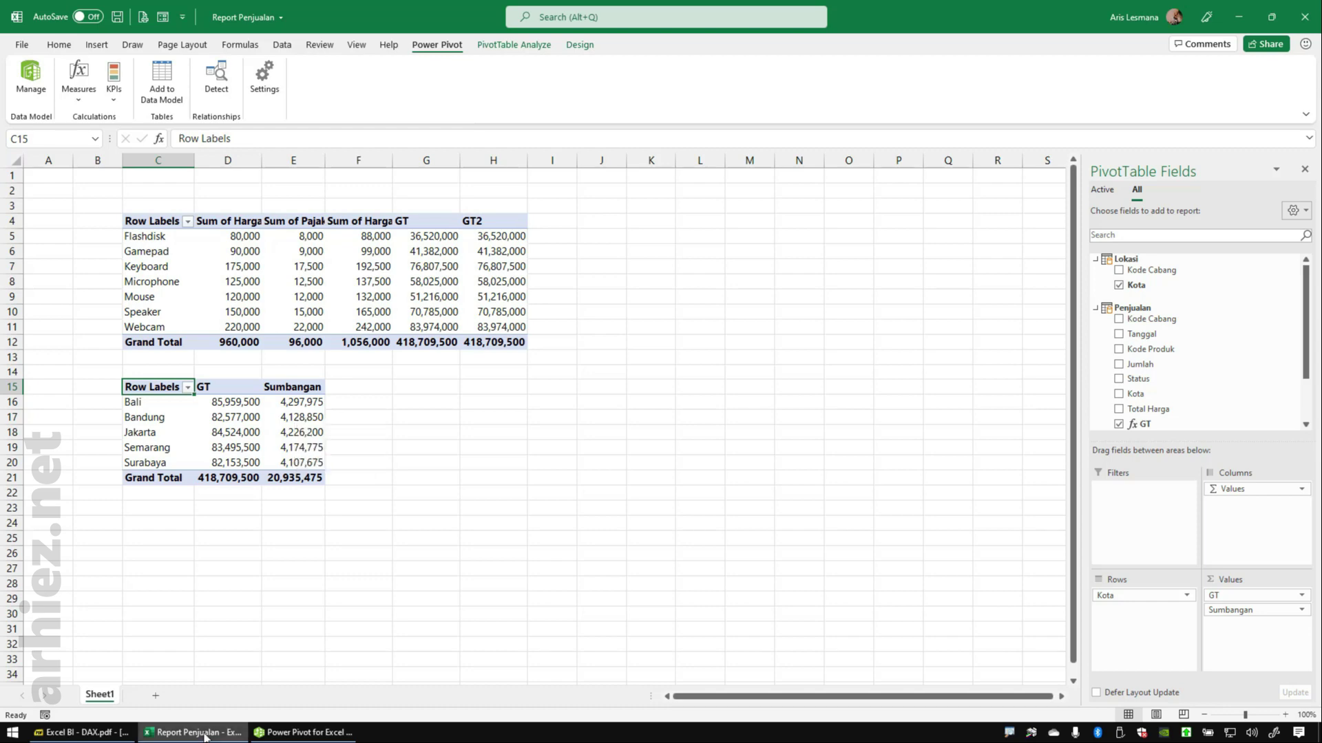
click(80, 735)
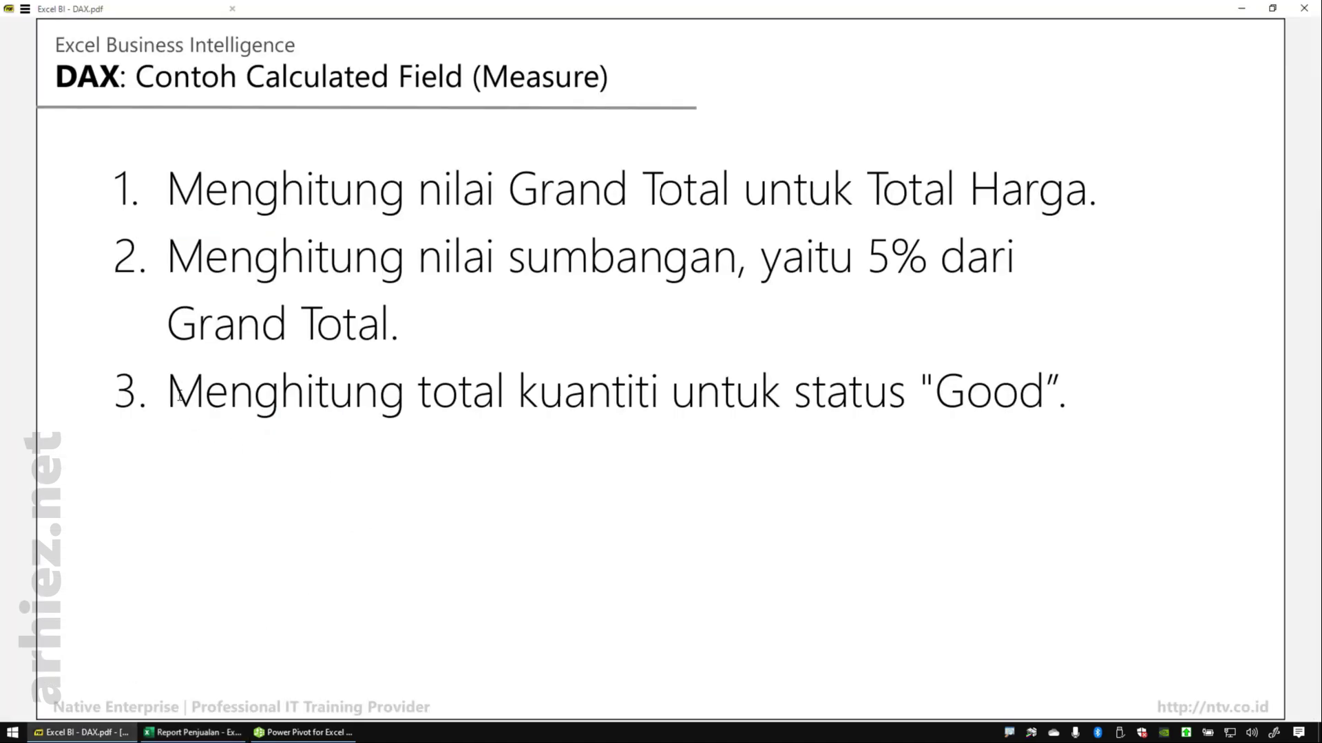
mouse_move(170, 390)
mouse_down()
mouse_move(1044, 413)
mouse_move(1014, 421)
mouse_up()
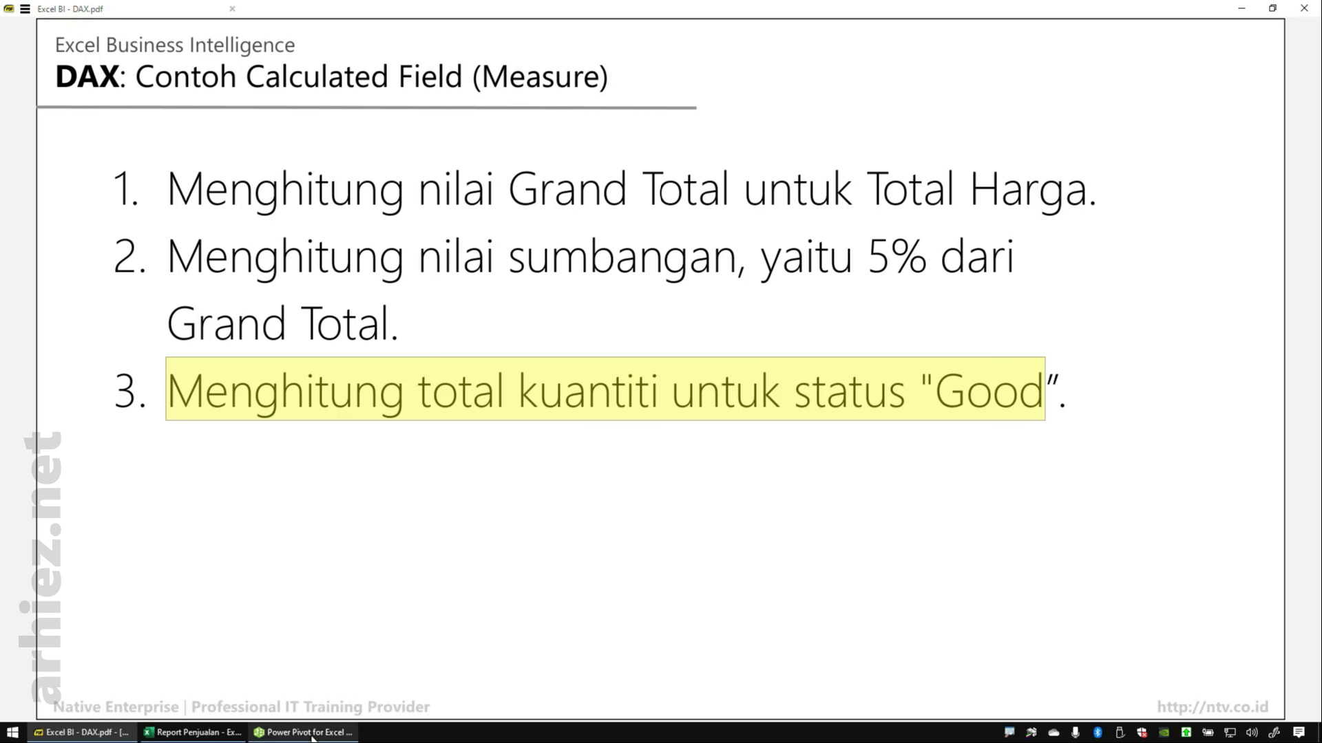
Switch to the Power Pivot window and examine the Jumlah values in Penjualan rows whose Status is Good.
mouse_move(329, 735)
click(321, 678)
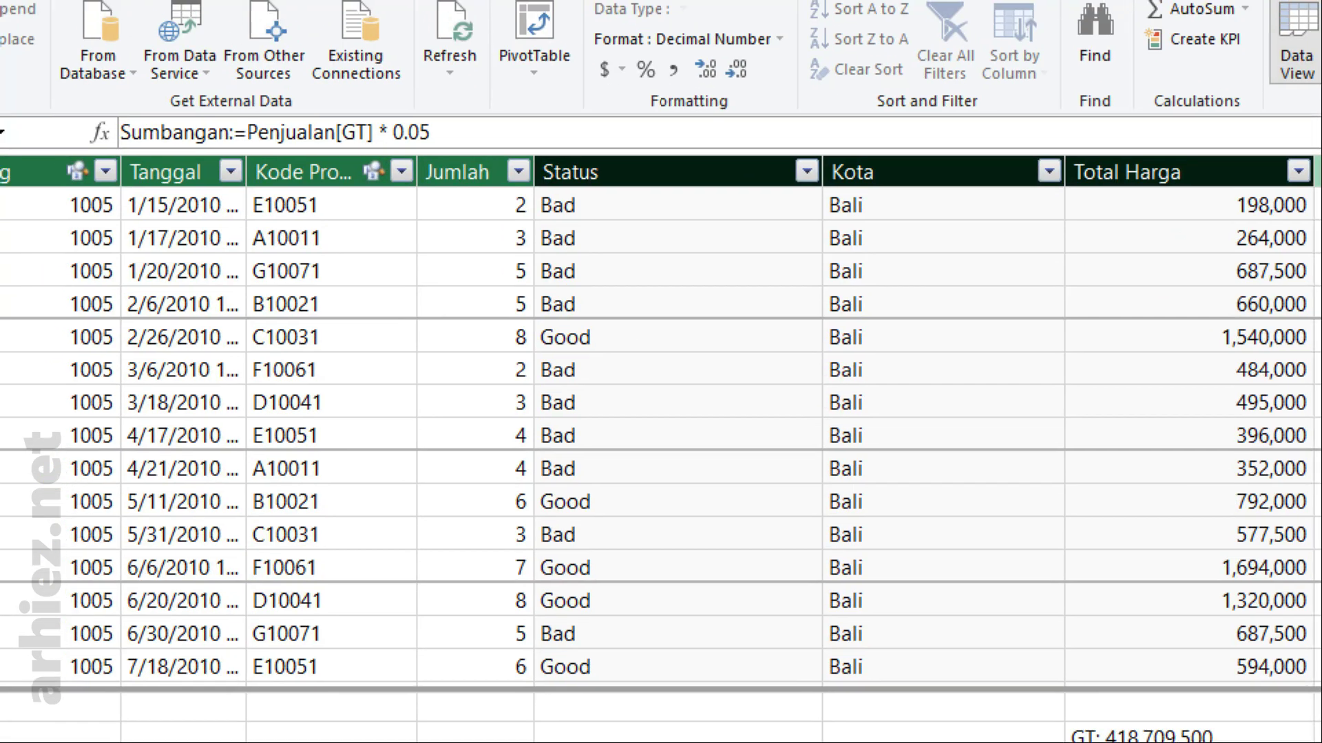
mouse_move(540, 156)
mouse_down()
mouse_move(722, 317)
mouse_move(828, 468)
mouse_up()
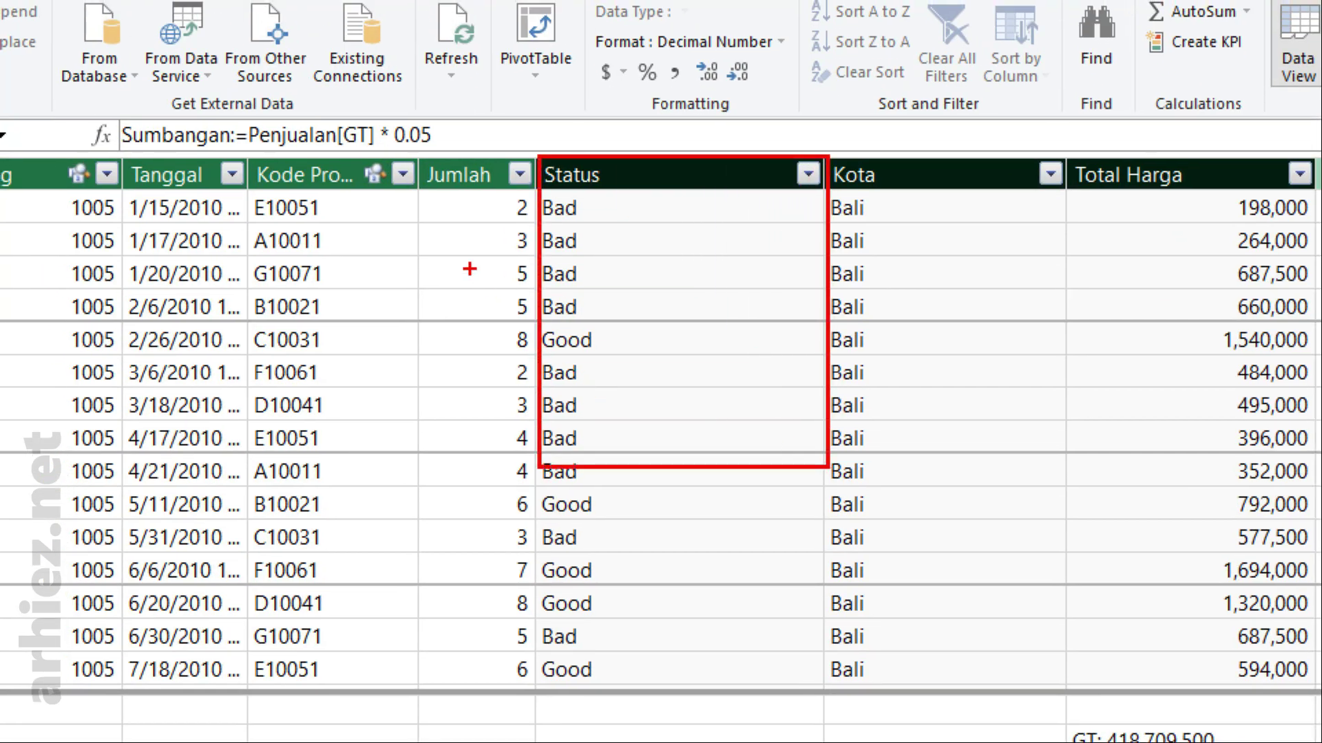
mouse_move(414, 153)
mouse_down()
mouse_move(493, 279)
mouse_move(525, 462)
mouse_up()
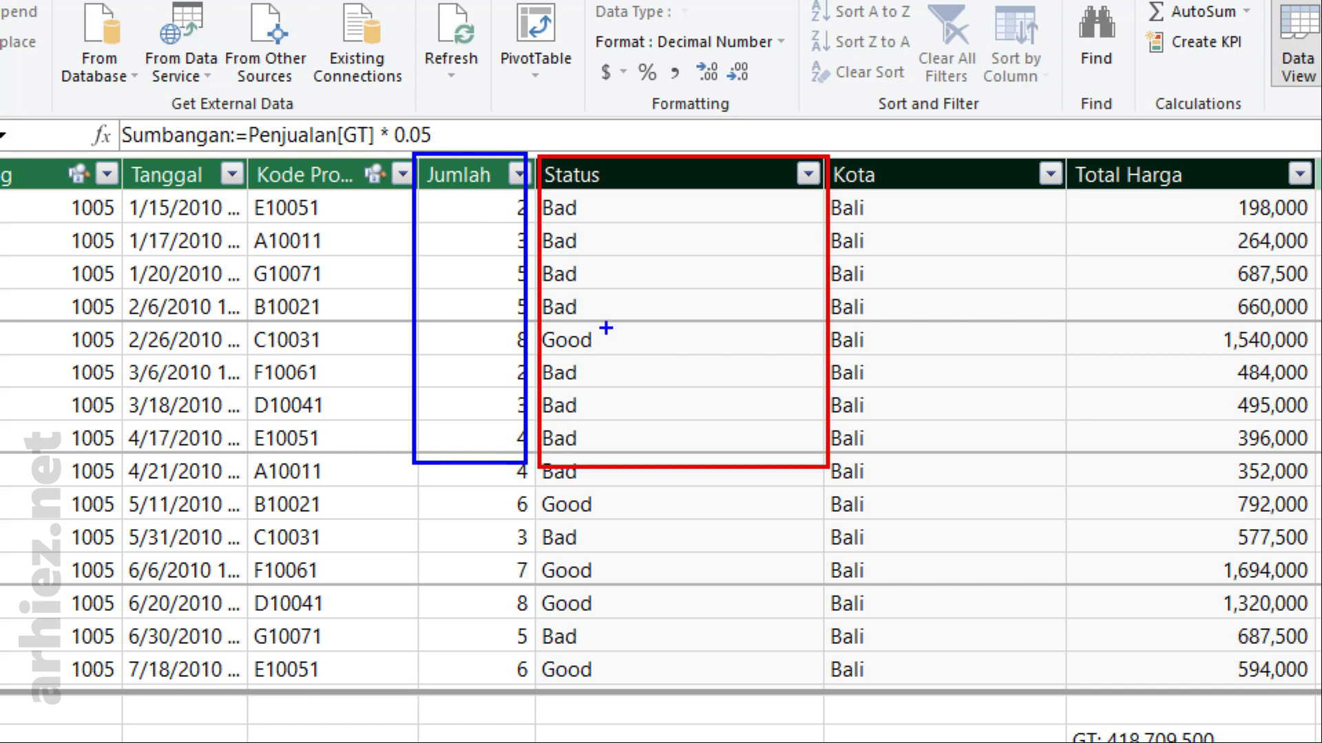
drag(607, 332, 662, 315)
drag(625, 569, 663, 558)
drag(644, 497, 697, 486)
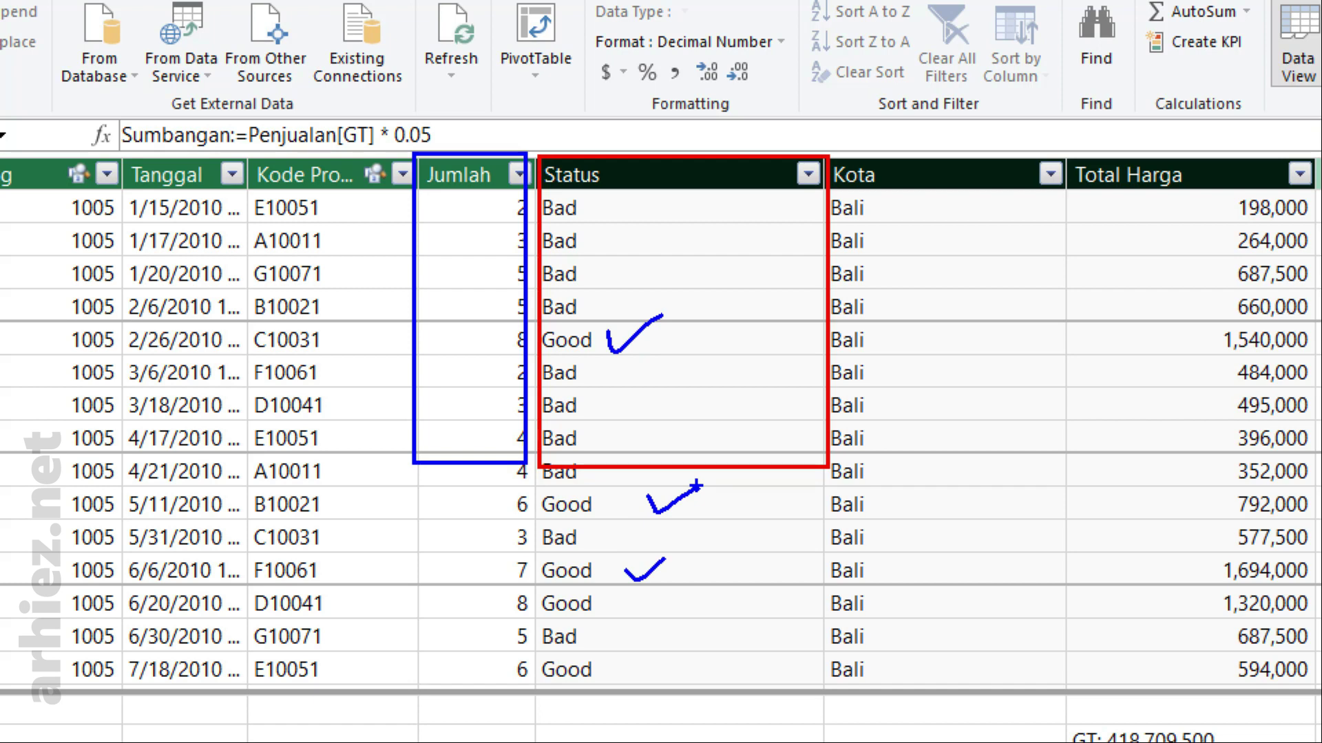
key(e)
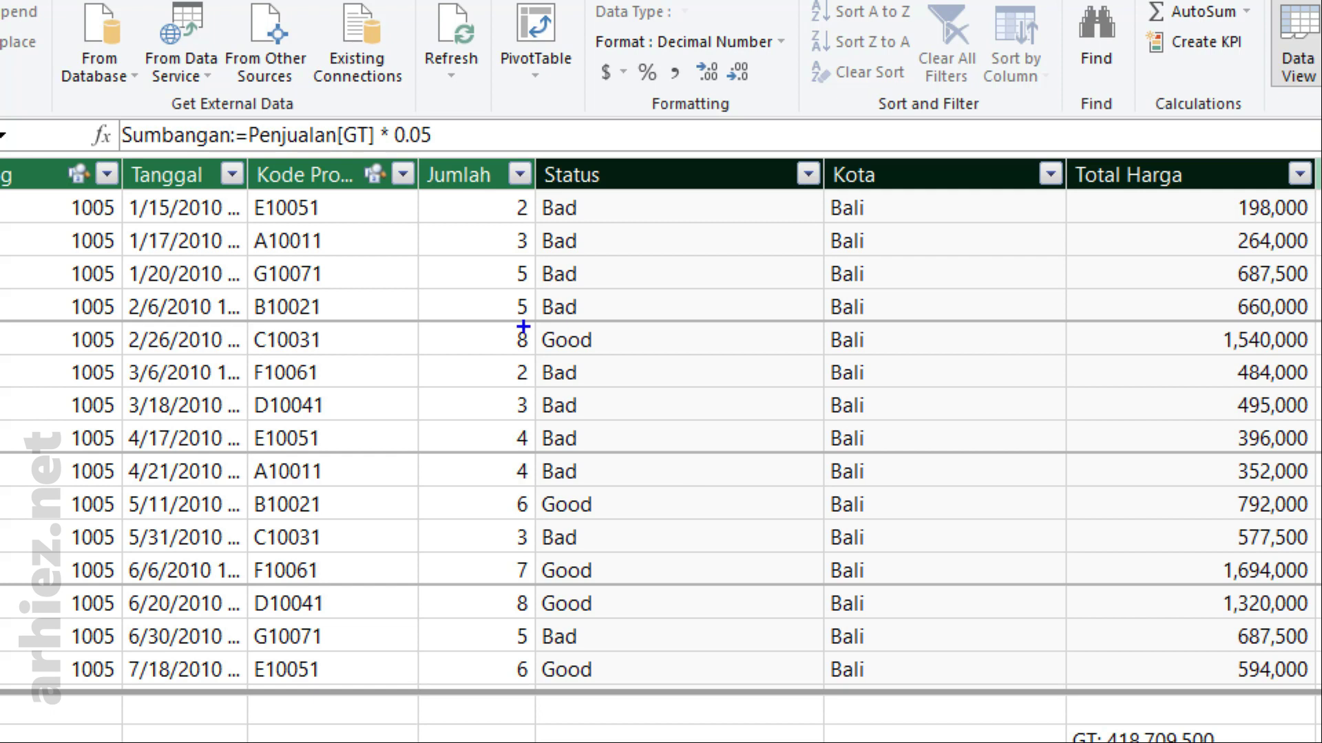
mouse_move(528, 322)
mouse_down()
mouse_move(493, 339)
mouse_move(515, 321)
mouse_up()
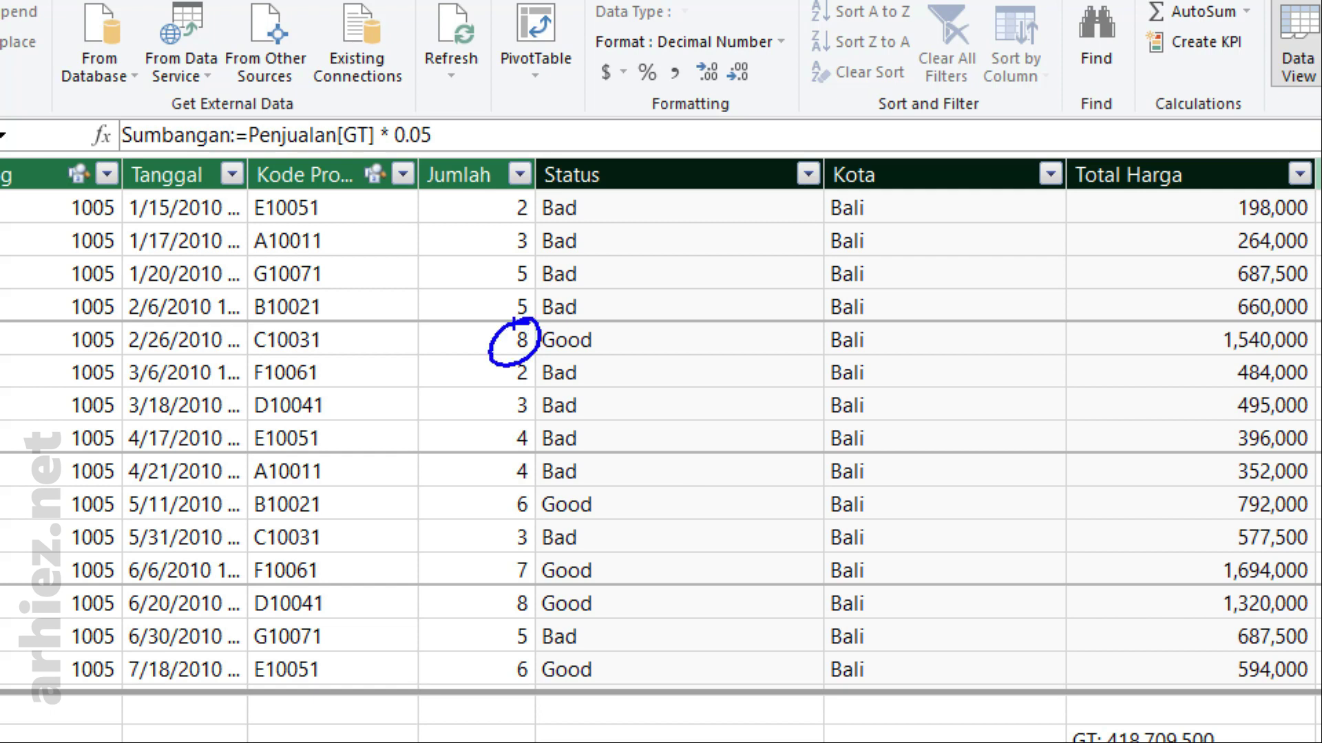
mouse_move(525, 484)
mouse_down()
mouse_move(501, 516)
mouse_move(531, 486)
mouse_up()
mouse_move(535, 559)
mouse_down()
mouse_move(505, 572)
mouse_move(531, 592)
mouse_move(511, 594)
mouse_up()
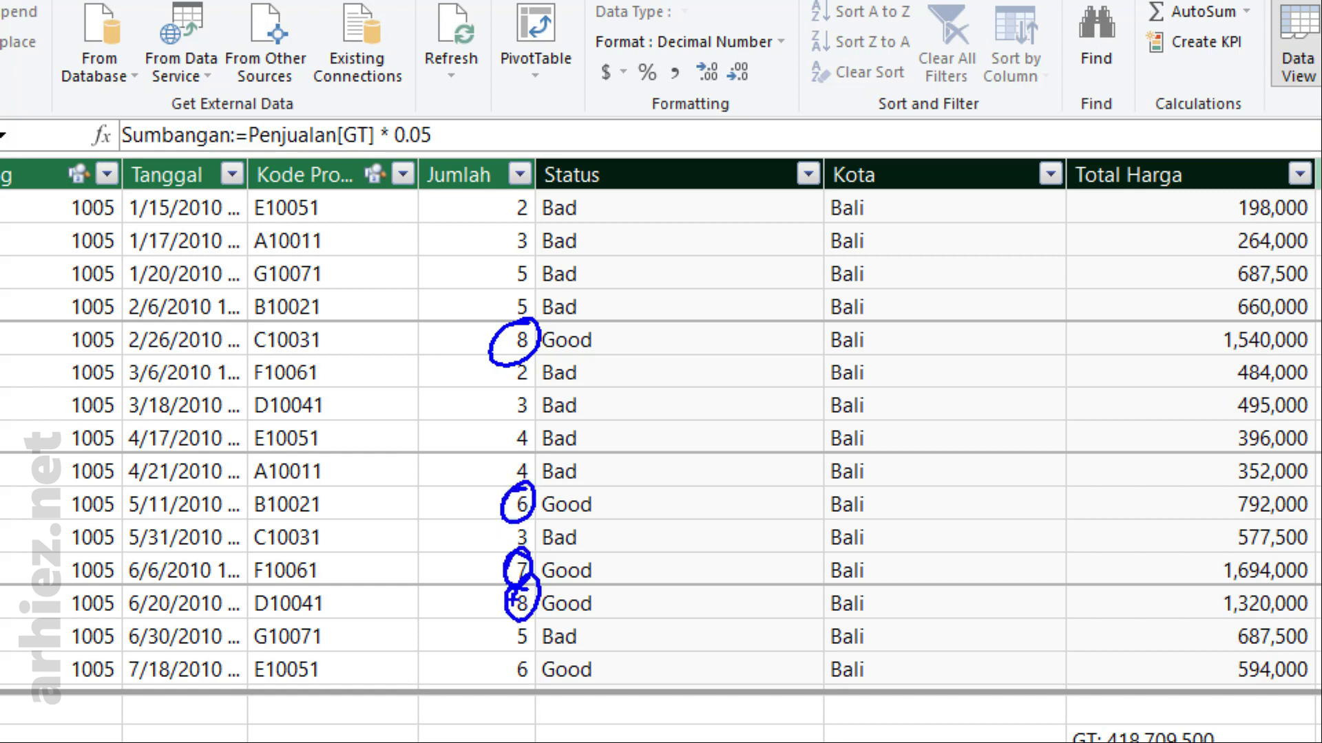
mouse_move(521, 655)
mouse_down()
mouse_move(507, 676)
mouse_move(514, 648)
mouse_up()
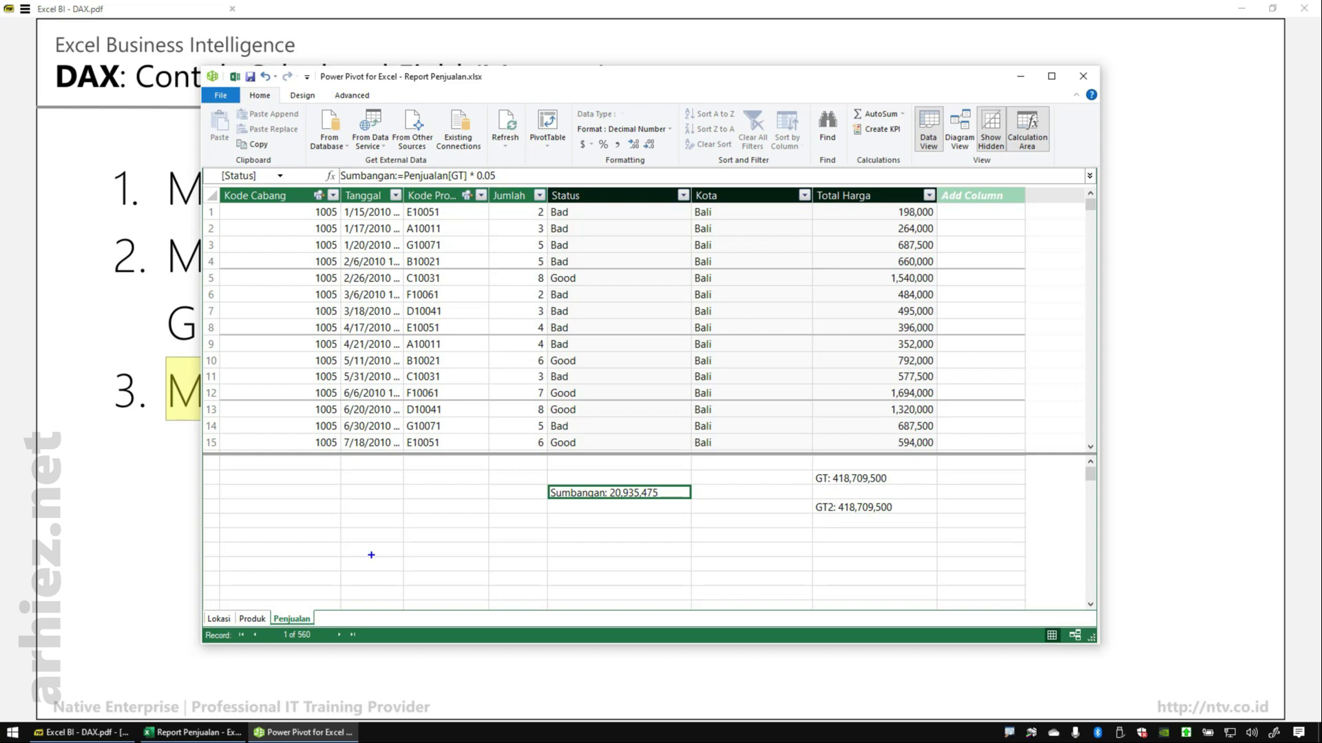
mouse_move(375, 546)
mouse_down()
mouse_move(386, 591)
mouse_move(443, 597)
mouse_move(440, 564)
mouse_up()
mouse_move(466, 530)
mouse_down()
mouse_move(471, 585)
mouse_move(521, 570)
mouse_up()
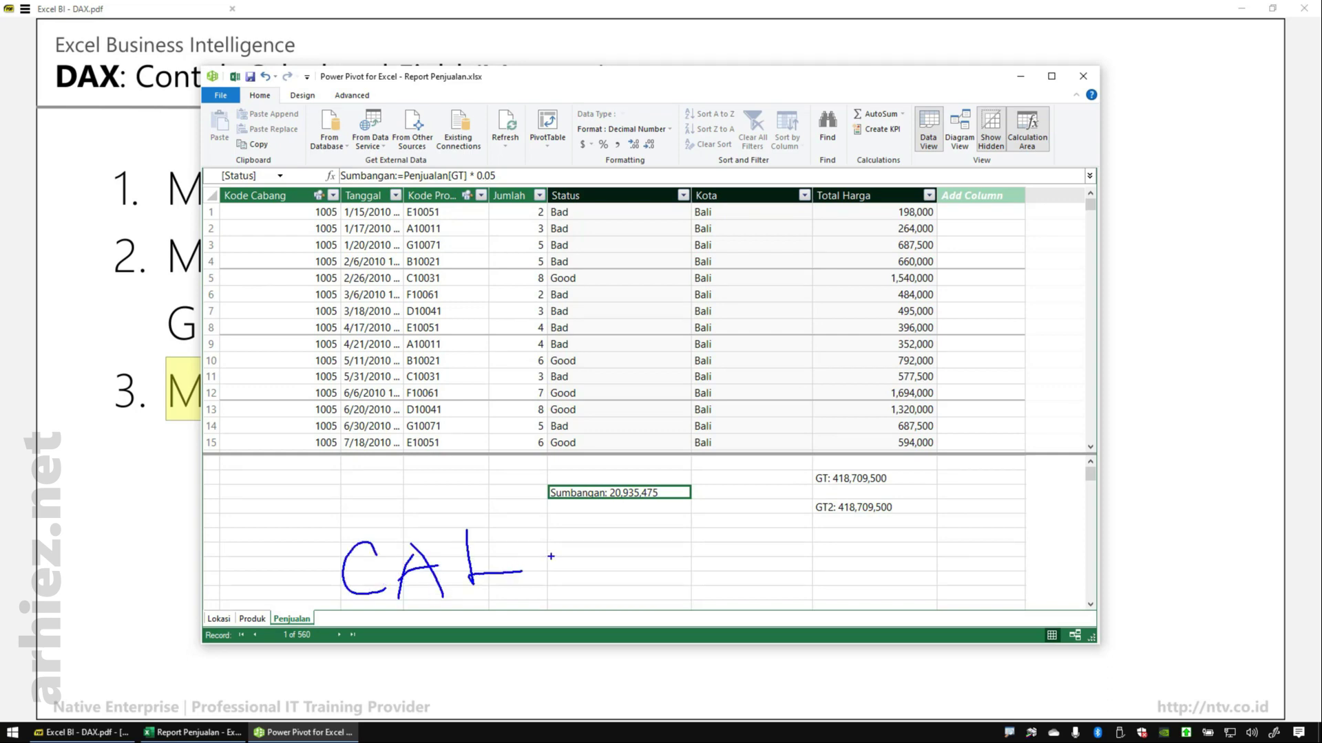
mouse_move(590, 545)
mouse_down()
mouse_move(594, 590)
mouse_move(651, 590)
mouse_up()
drag(665, 534, 671, 589)
mouse_move(669, 573)
mouse_down()
mouse_move(724, 559)
mouse_move(741, 584)
mouse_up()
drag(764, 531, 784, 600)
mouse_move(750, 571)
mouse_down()
mouse_move(790, 568)
mouse_move(835, 593)
mouse_up()
mouse_move(807, 551)
mouse_down()
mouse_move(871, 547)
mouse_move(937, 577)
mouse_up()
drag(878, 575, 931, 571)
drag(883, 542, 933, 536)
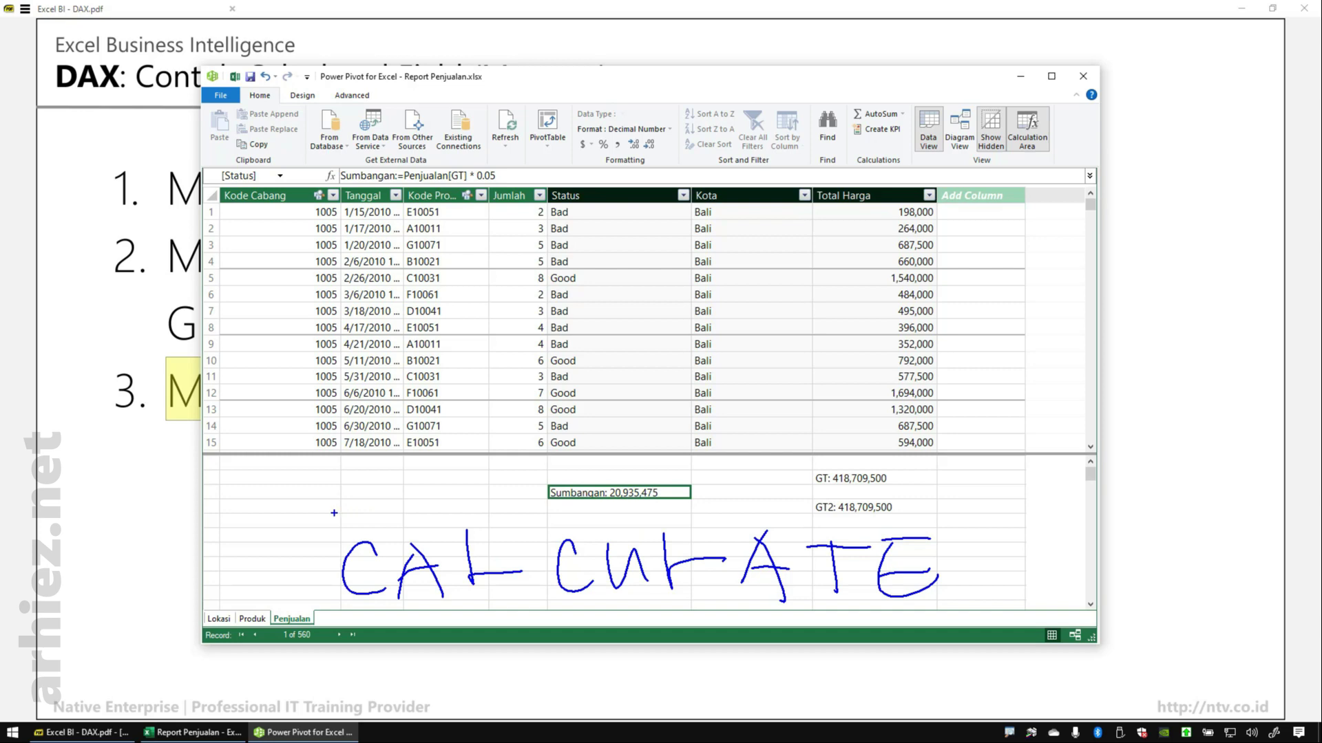
key(Escape)
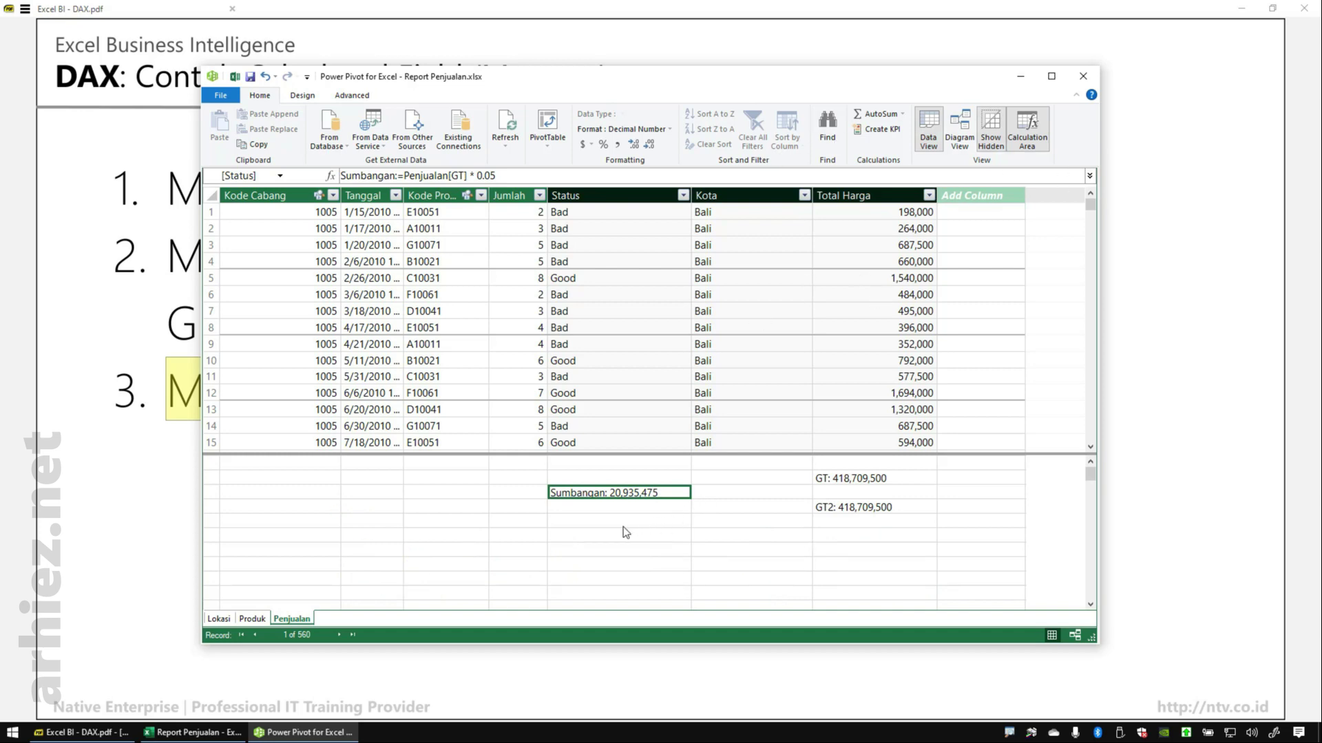
Start a measure named Jumlah Good with the CALCULATE function in the Status column's calculation area, two rows below Sumbangan.
click(595, 522)
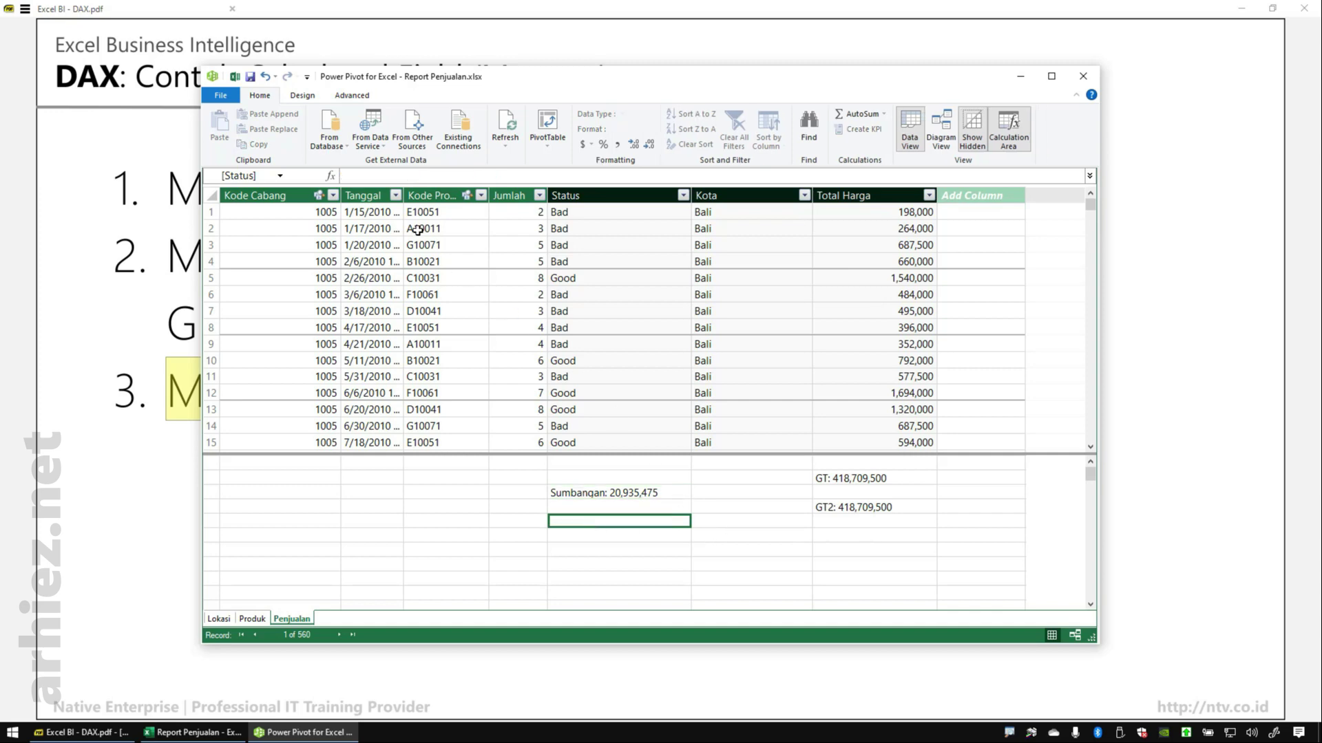
click(376, 174)
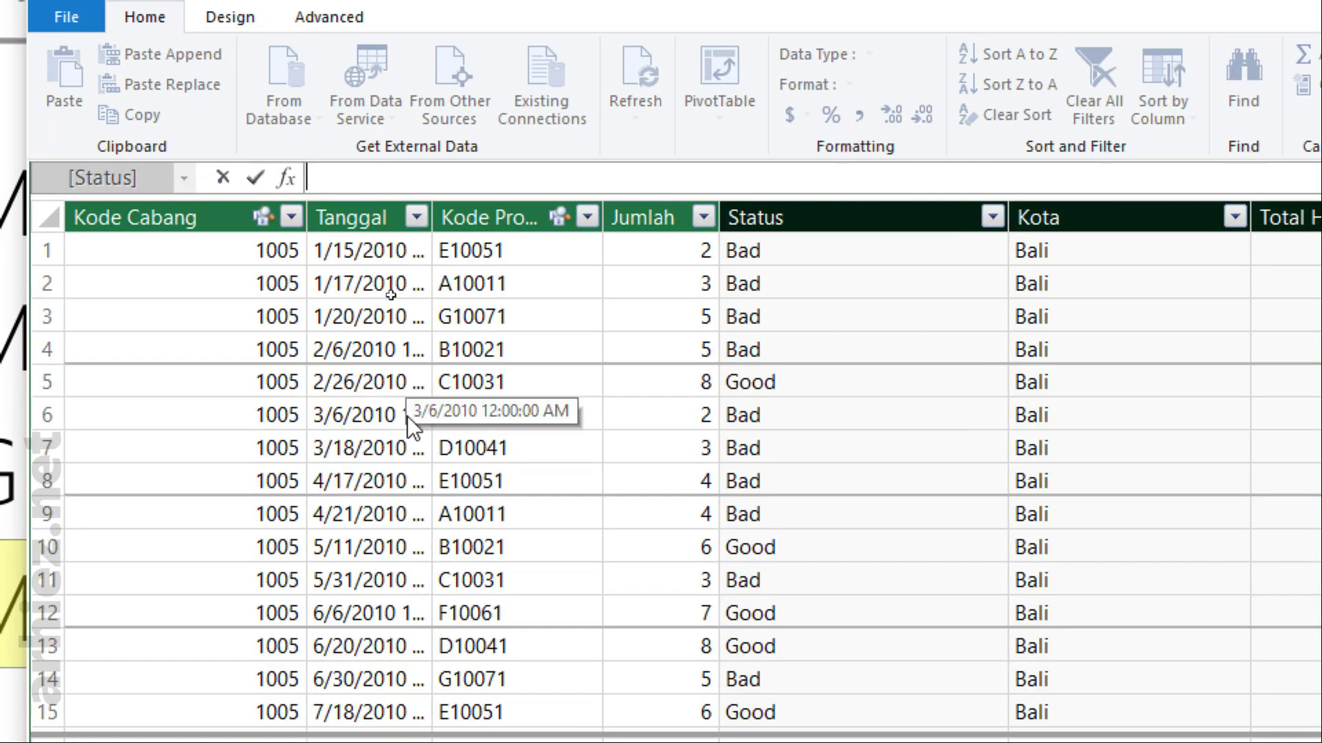
text(Jumlah Good)
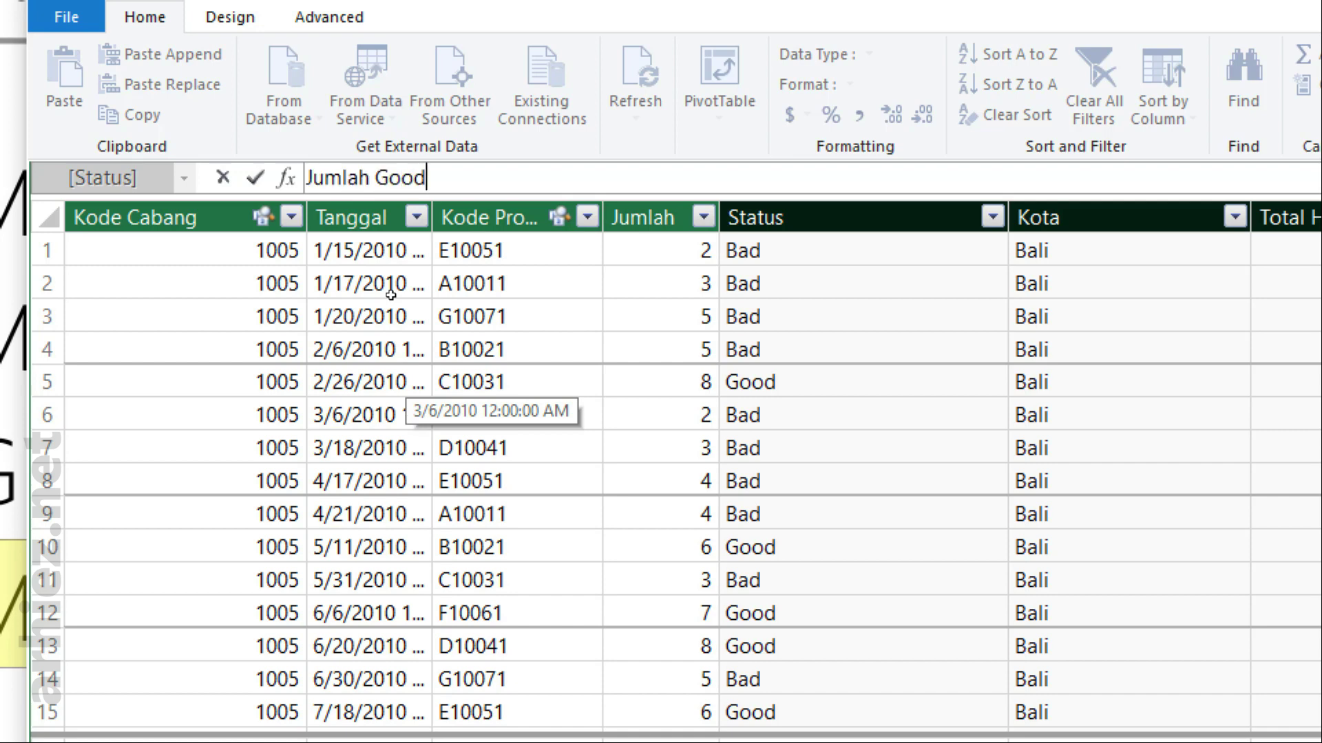
text(:)
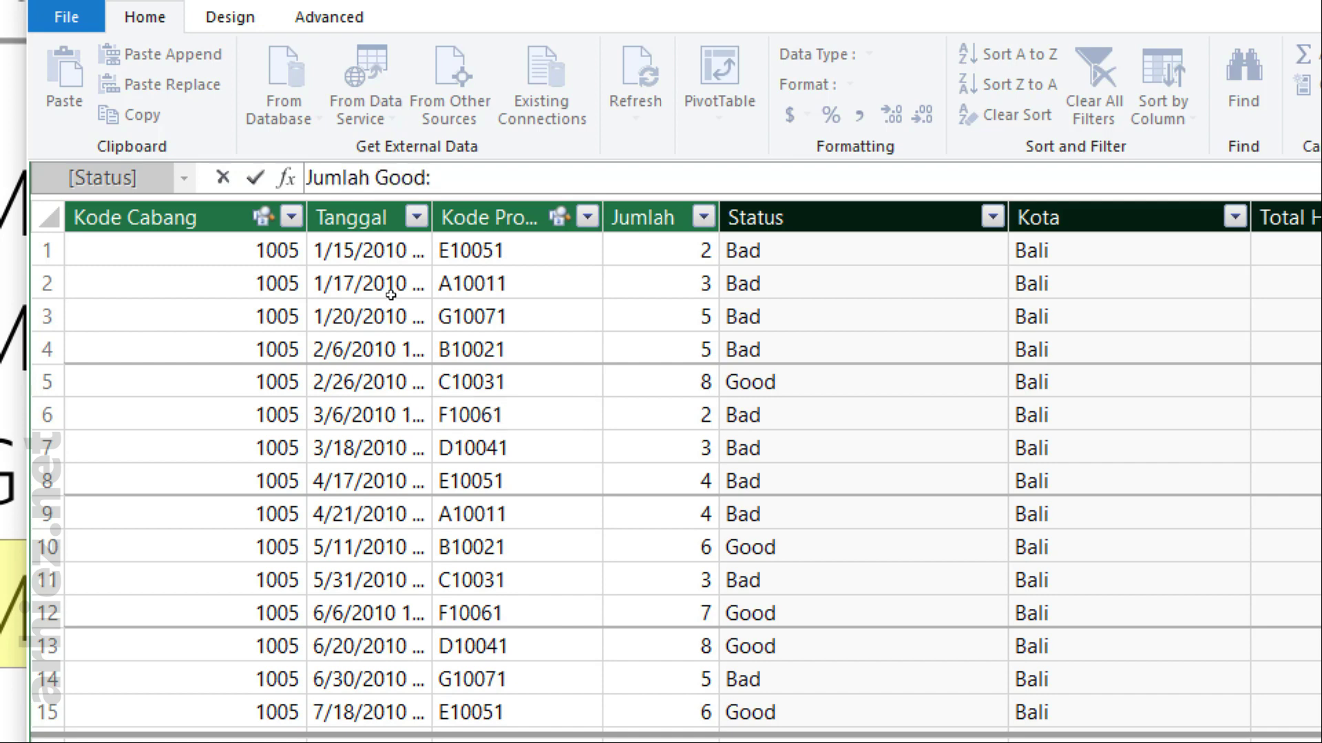
text(=C)
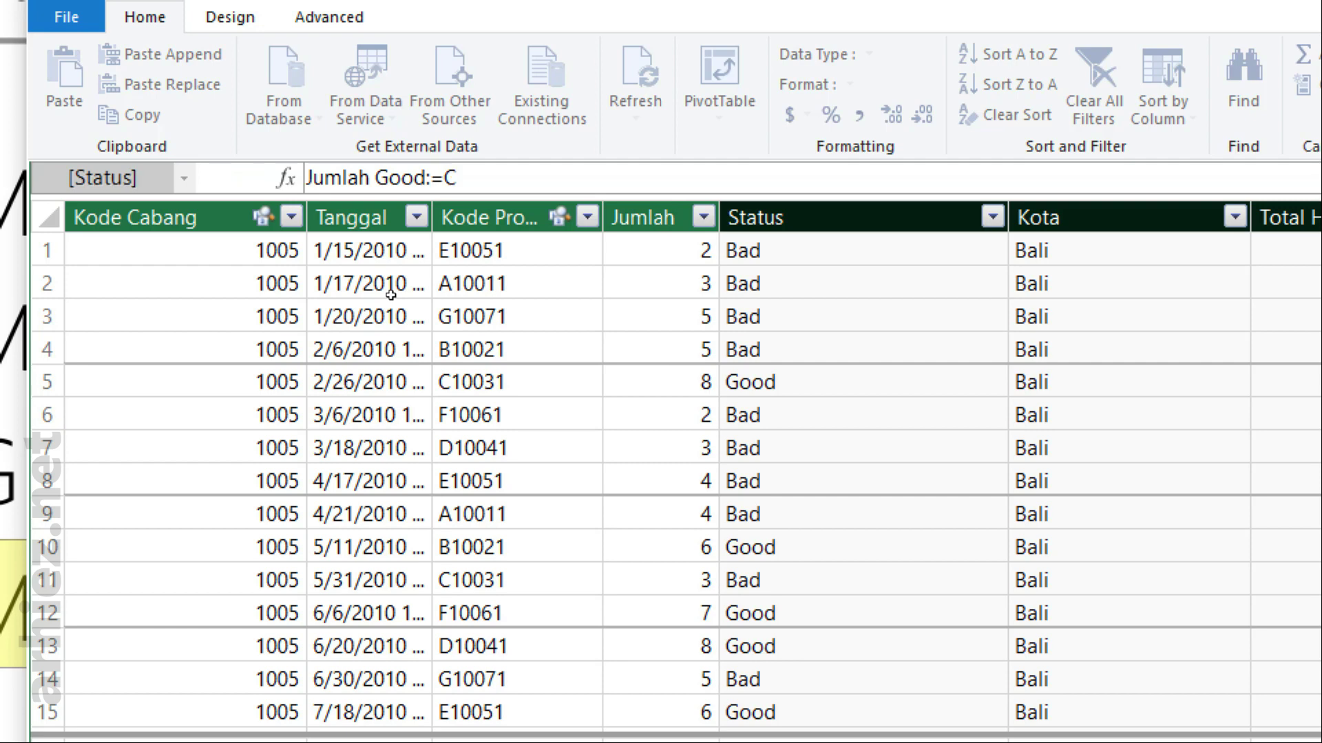
text(ALCULATE)
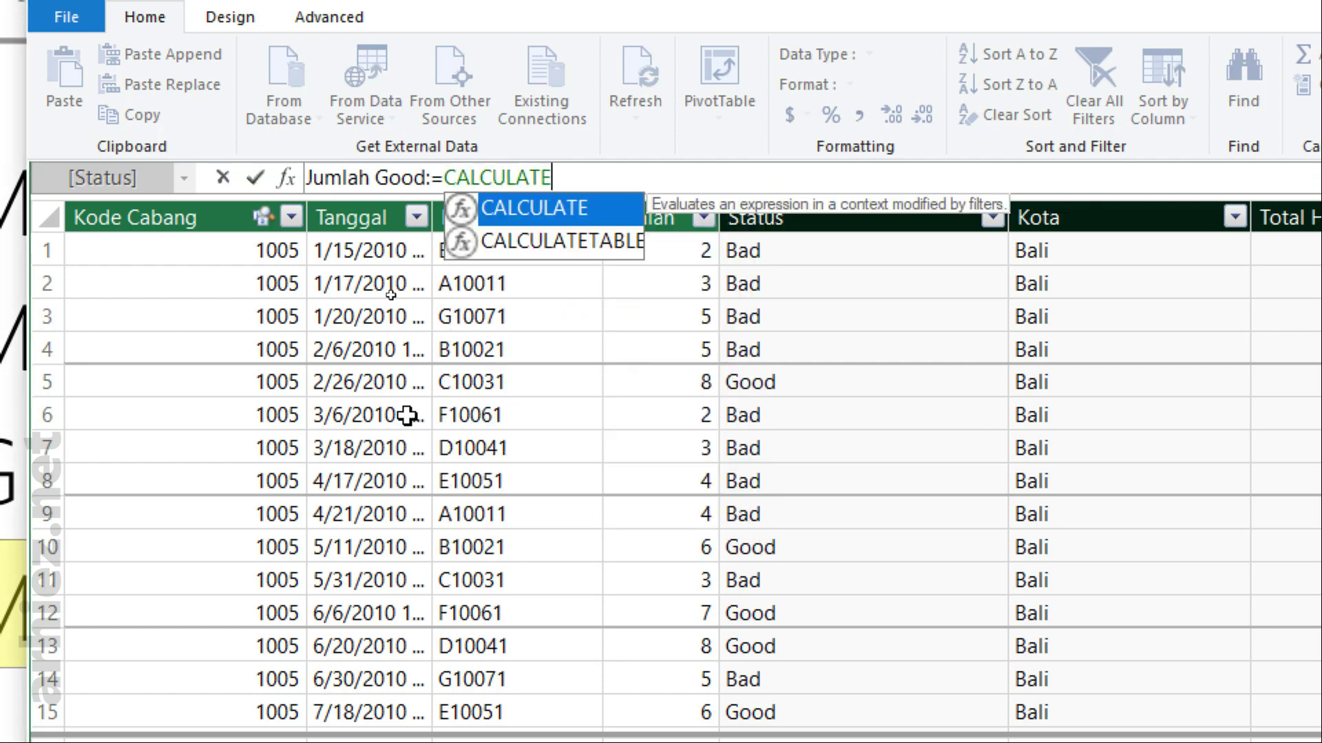
text(()
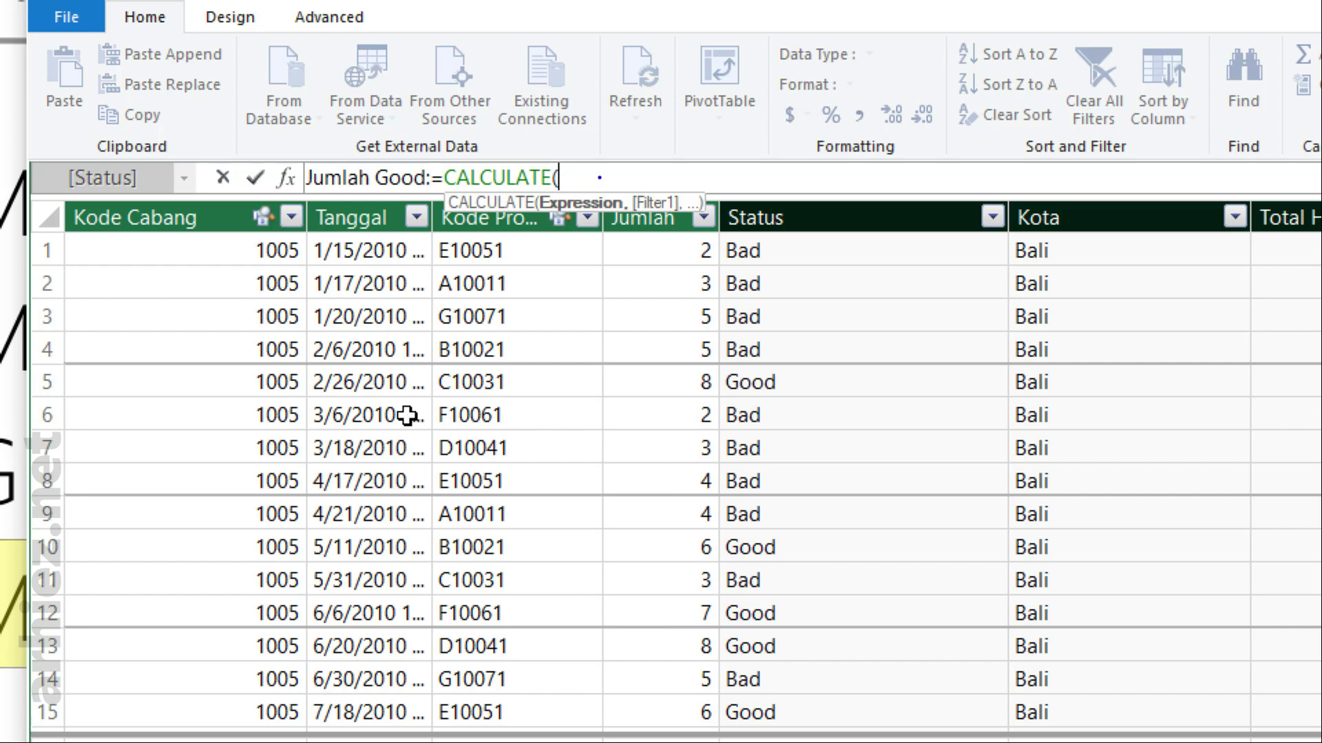
mouse_move(600, 178)
mouse_down()
mouse_move(587, 172)
mouse_move(606, 177)
mouse_up()
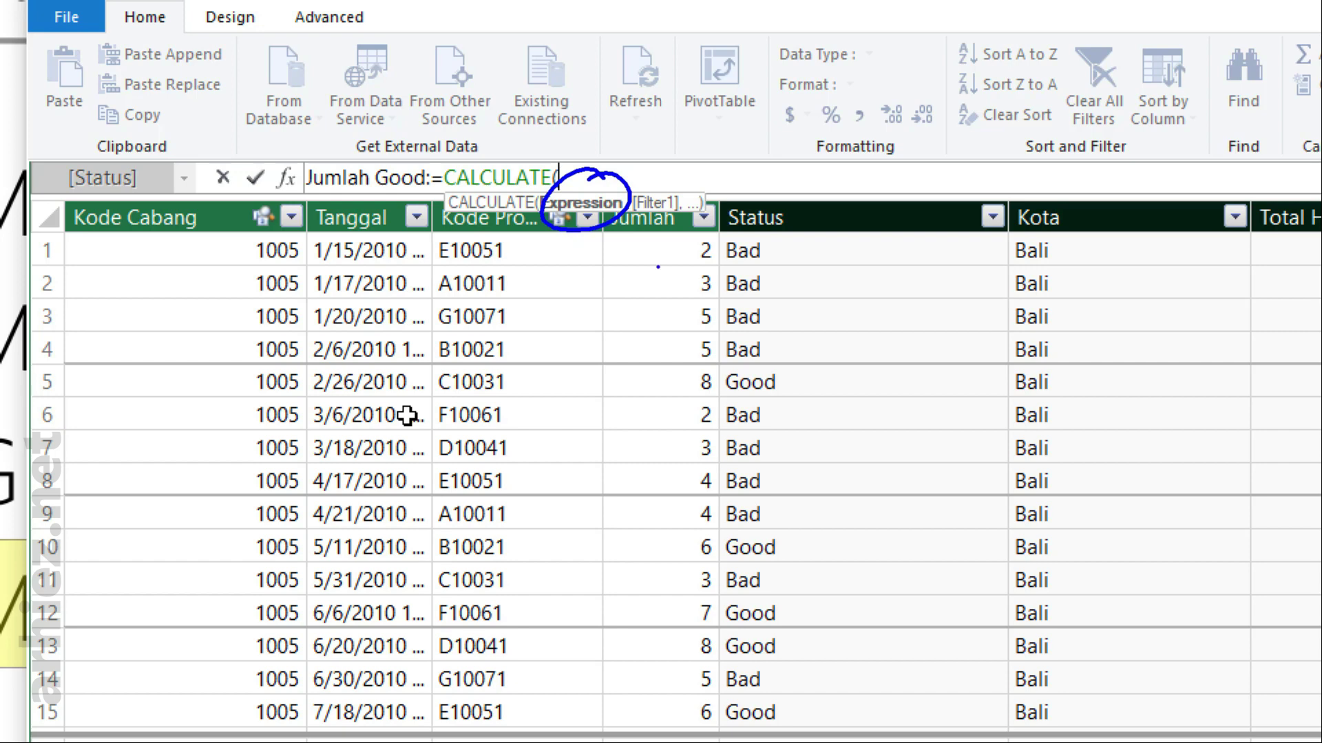
drag(662, 239, 663, 665)
mouse_move(634, 596)
mouse_down()
mouse_move(653, 629)
mouse_move(709, 596)
mouse_up()
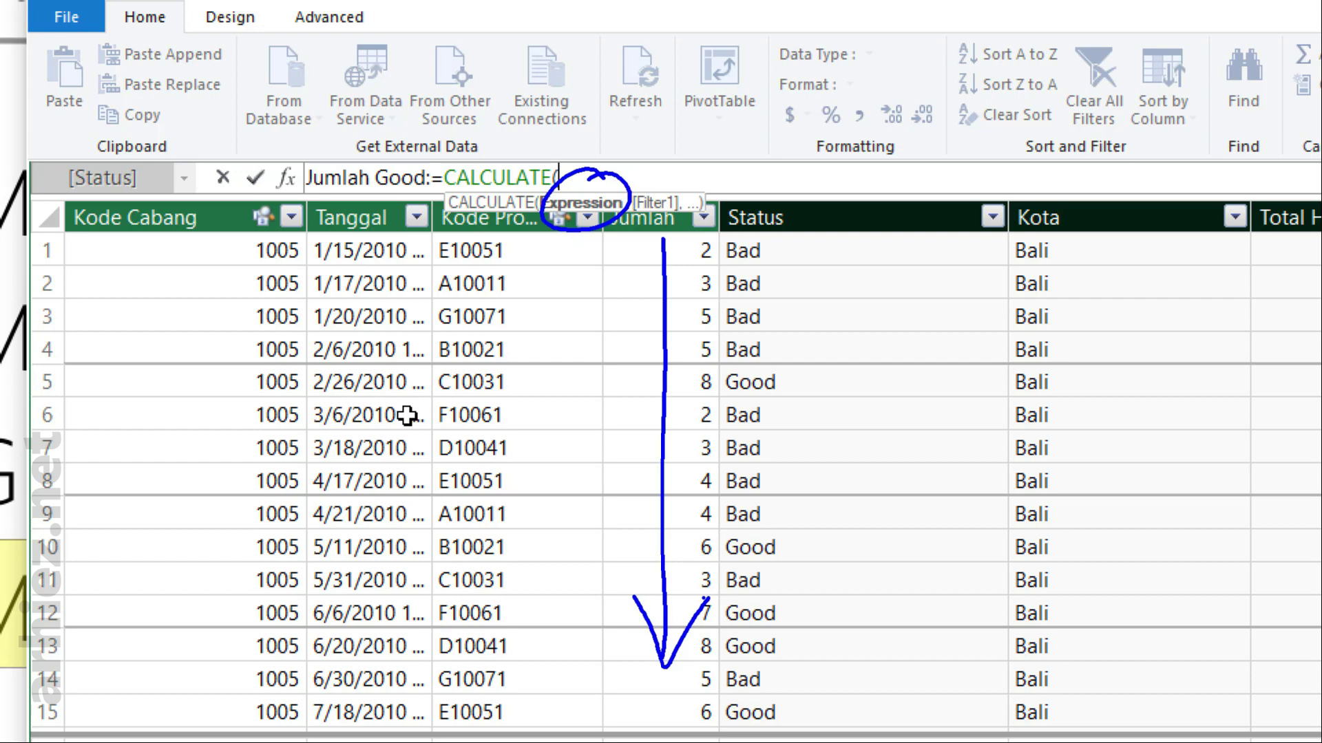
key(Escape)
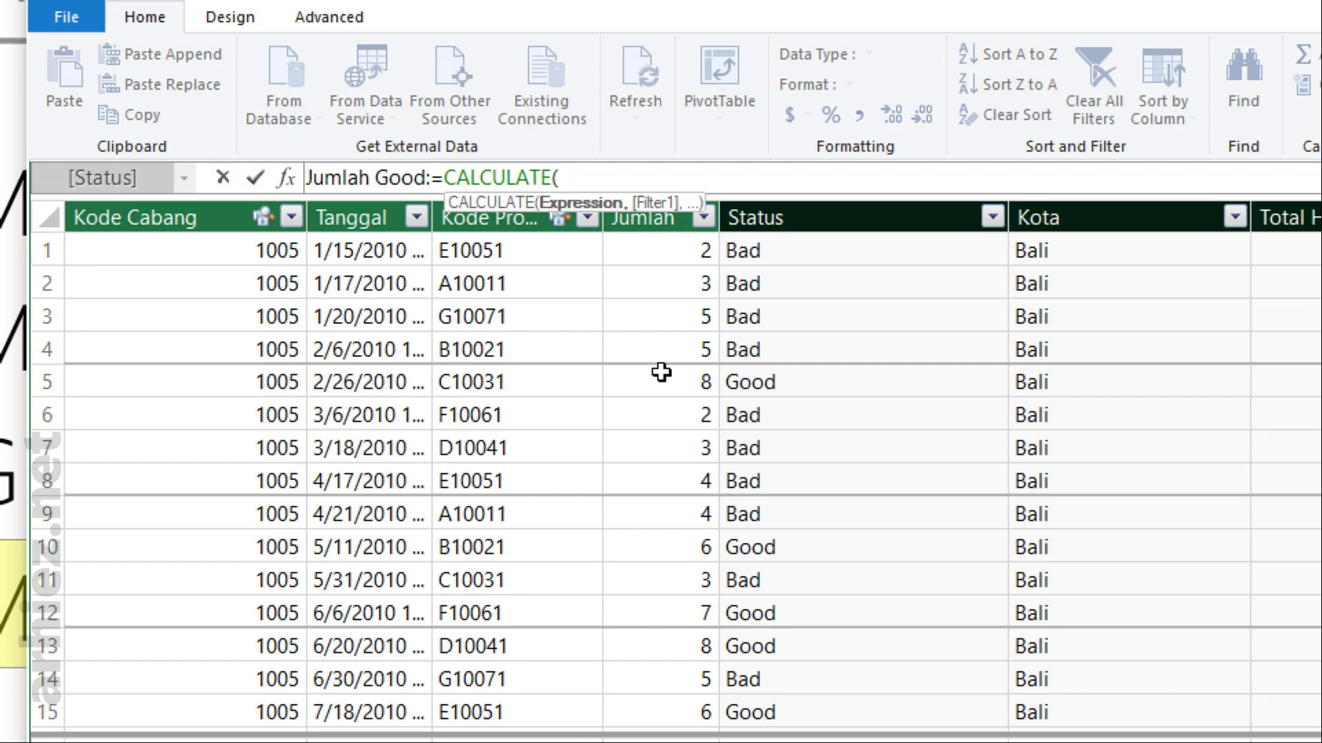
Enter SUM(Penjualan[Jumlah]) as the expression argument of CALCULATE in the Jumlah Good formula.
text(SUM)
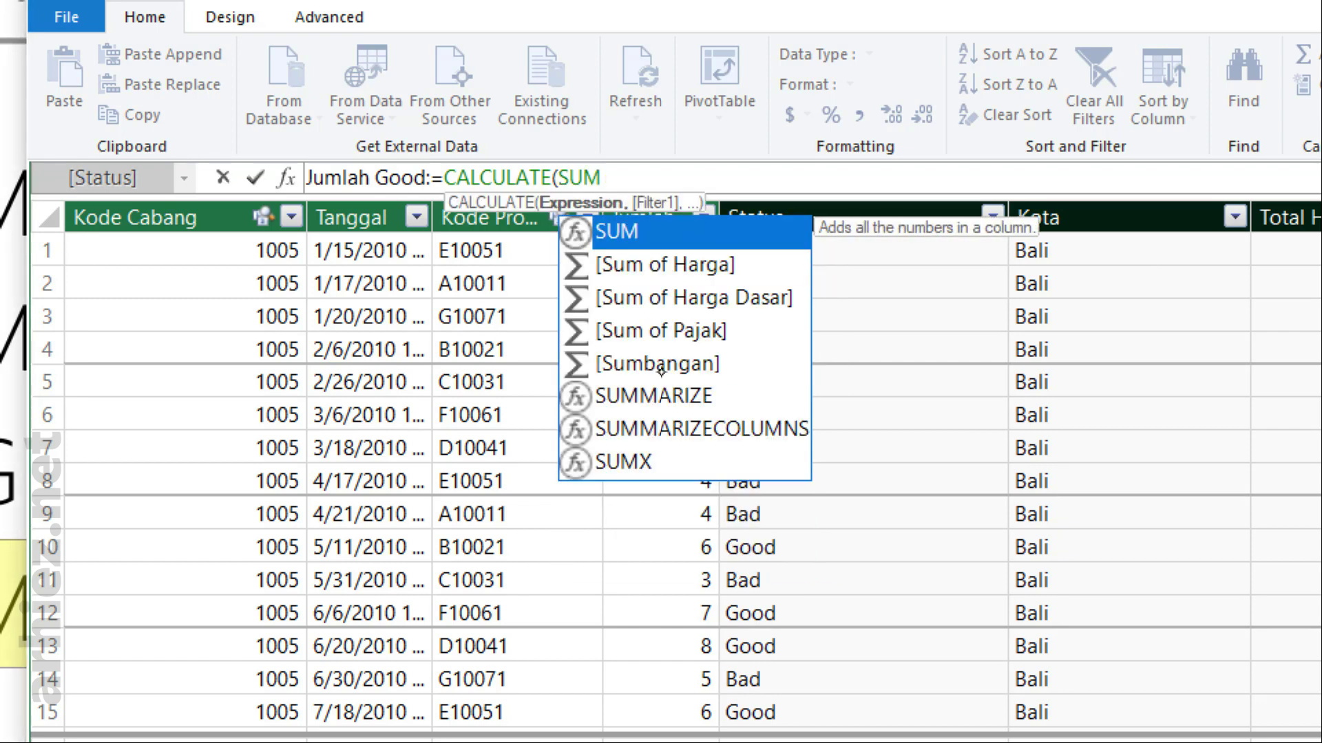
text(()
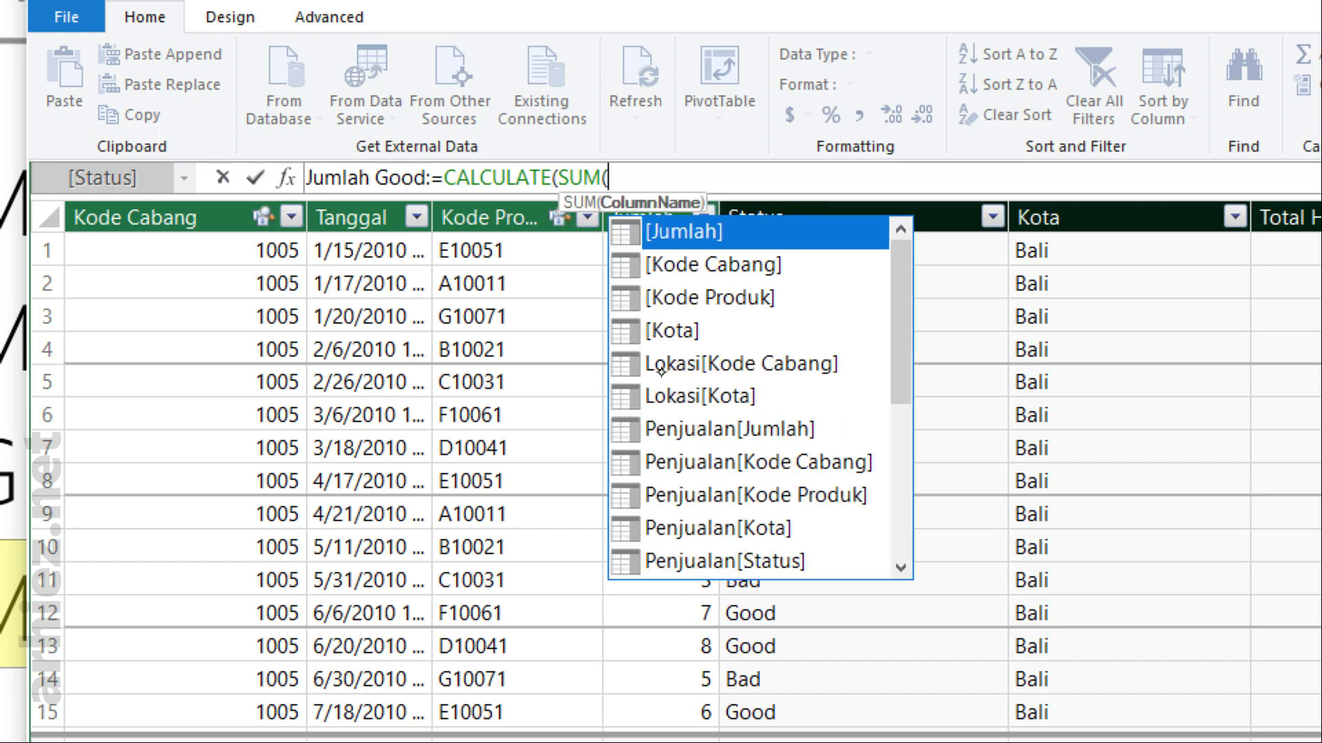
key(Down)
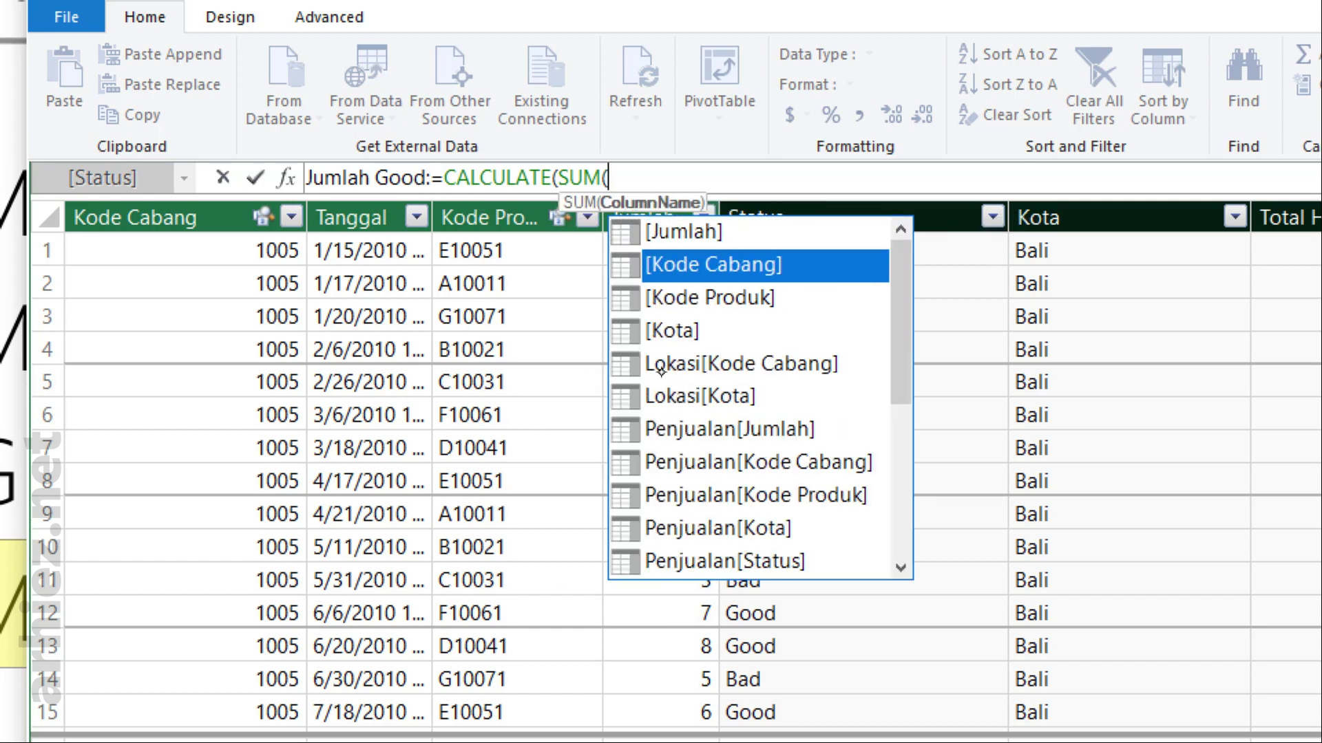
key(Down)
key(Down)
key(Down)
key(Down)
key(Down)
key(Tab)
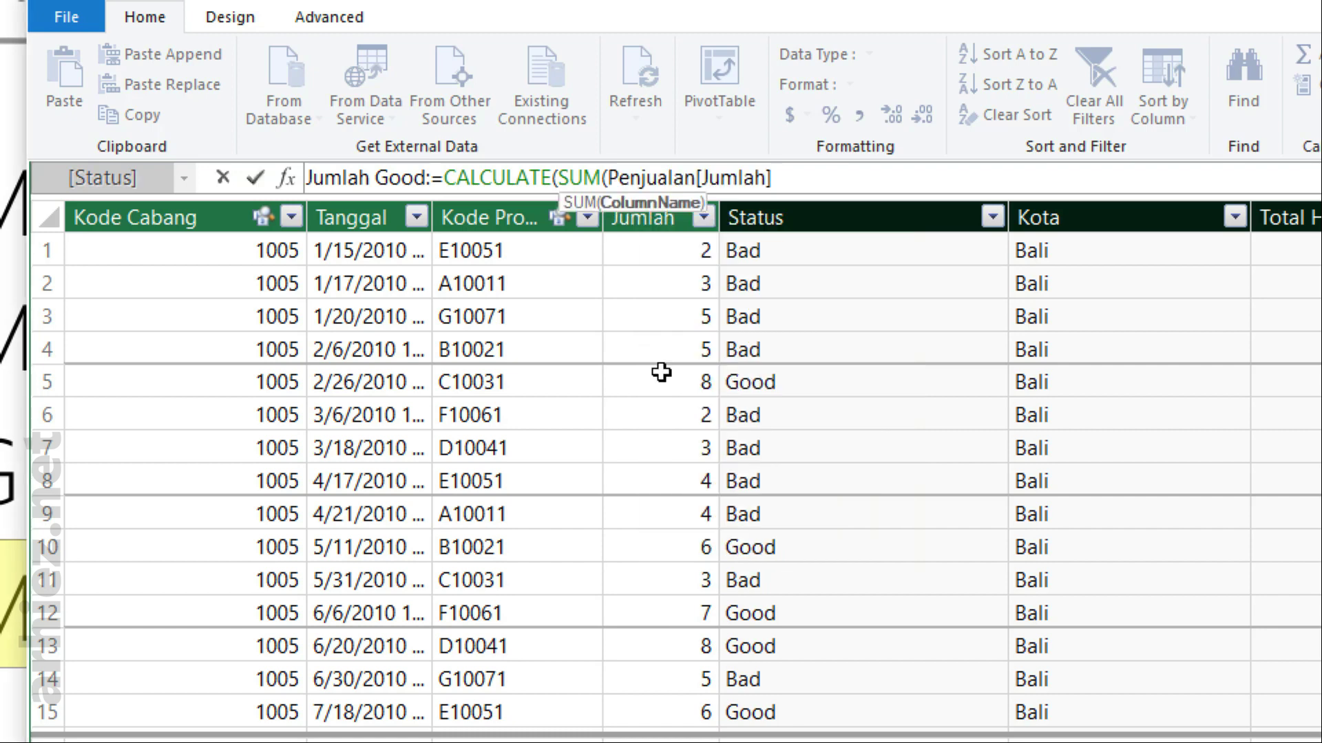
text())
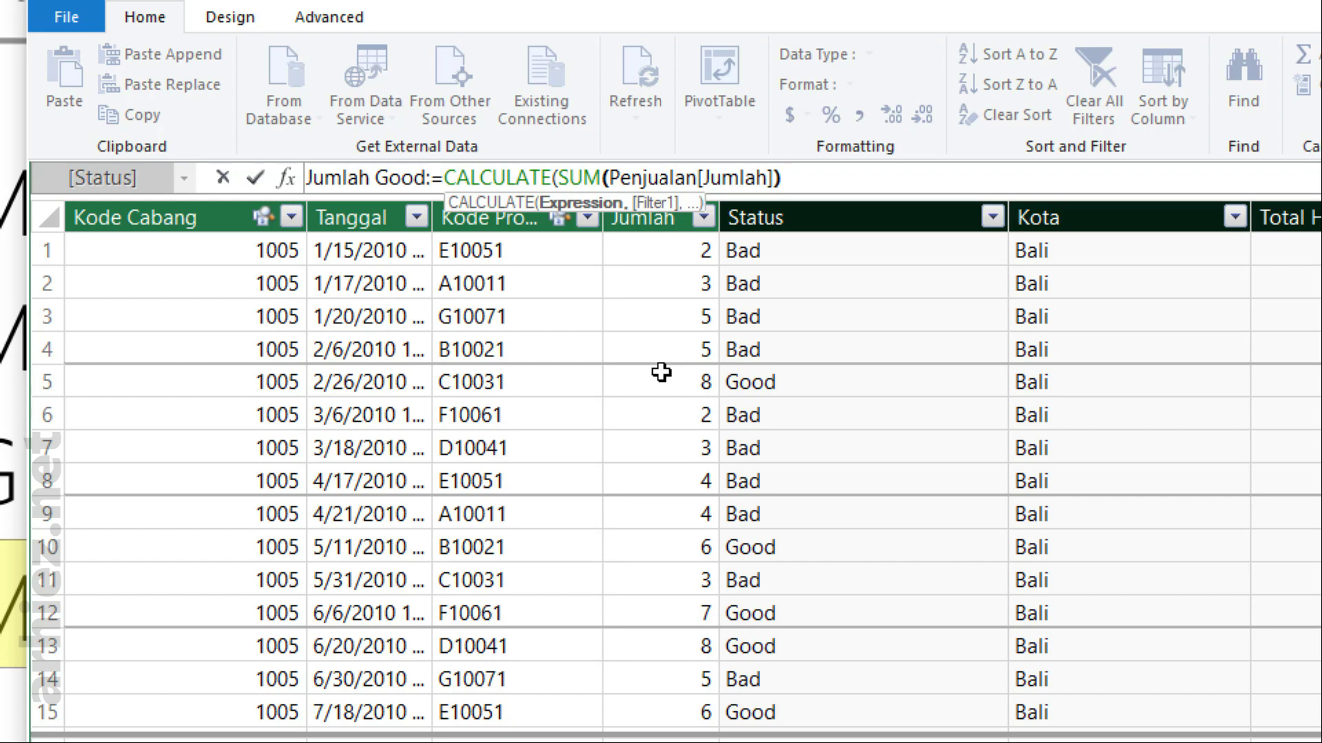
Start the filter argument of CALCULATE in the Jumlah Good formula with a reference to Penjualan[Status].
text( ,)
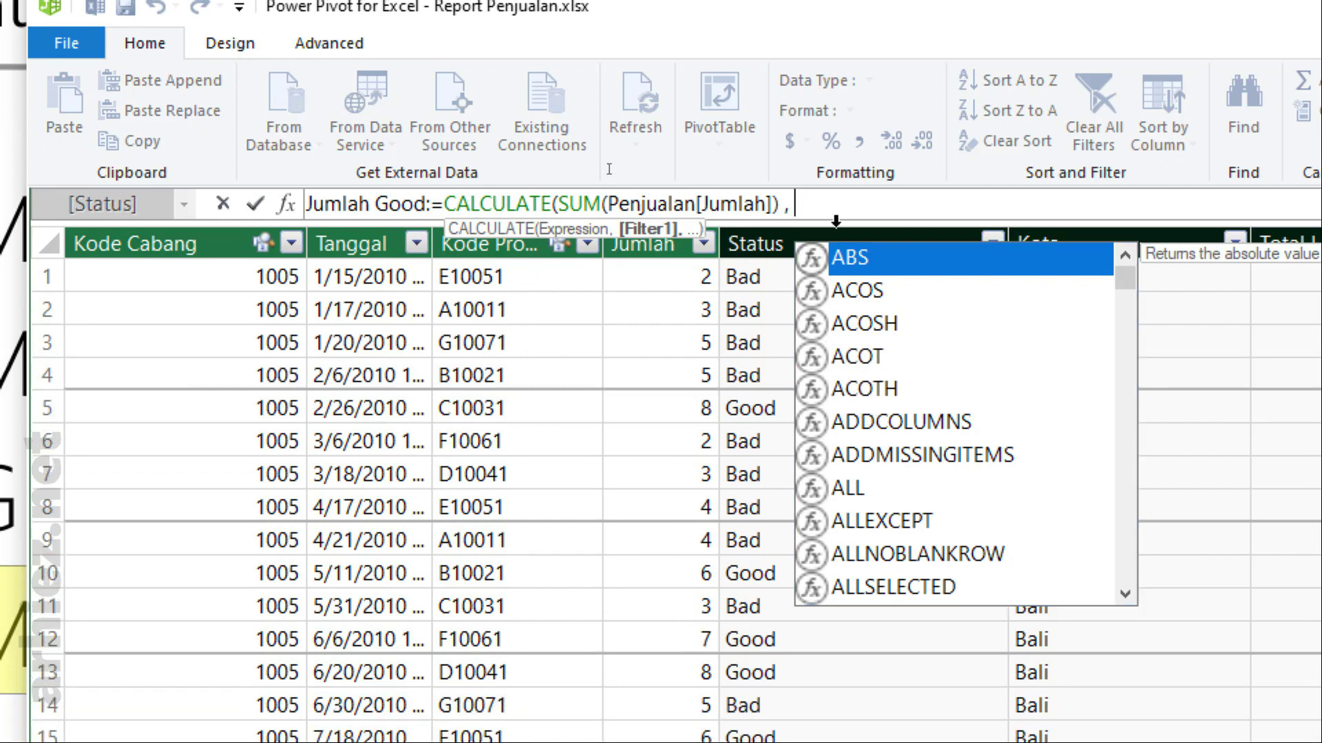
click(824, 198)
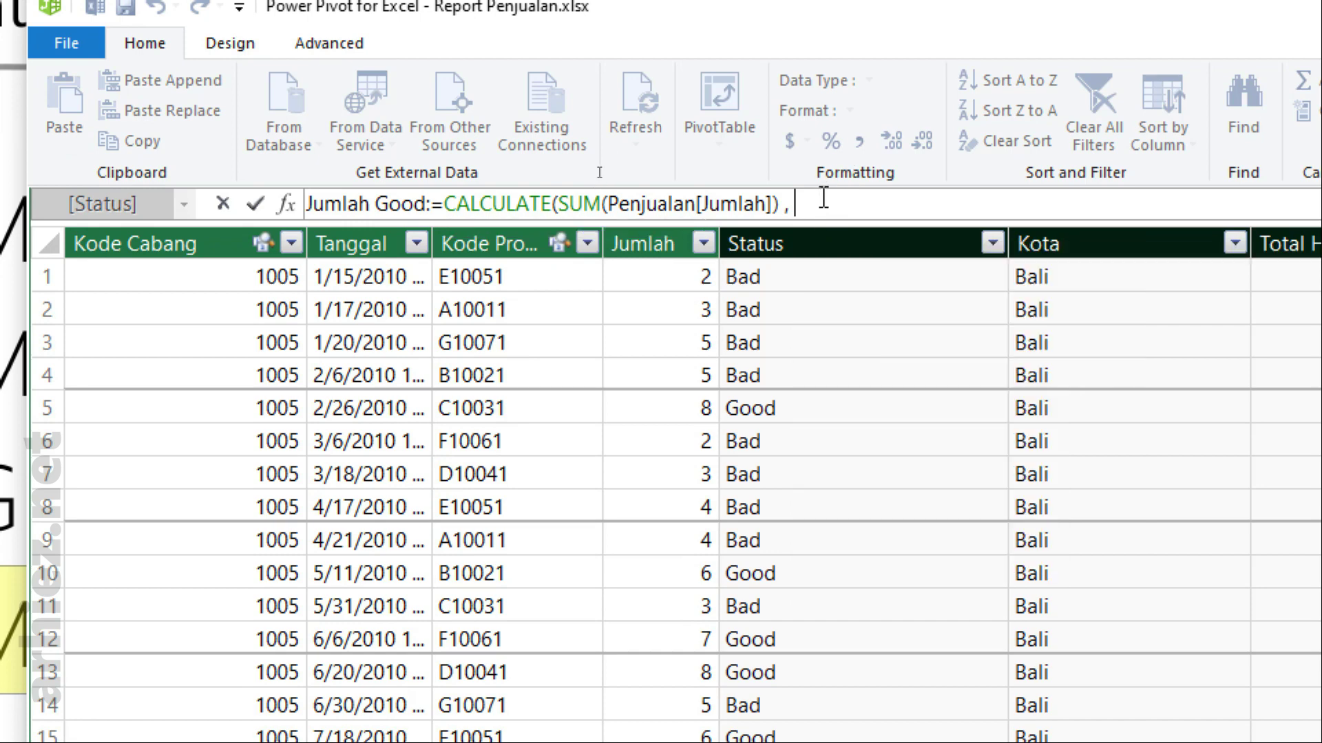
text(P)
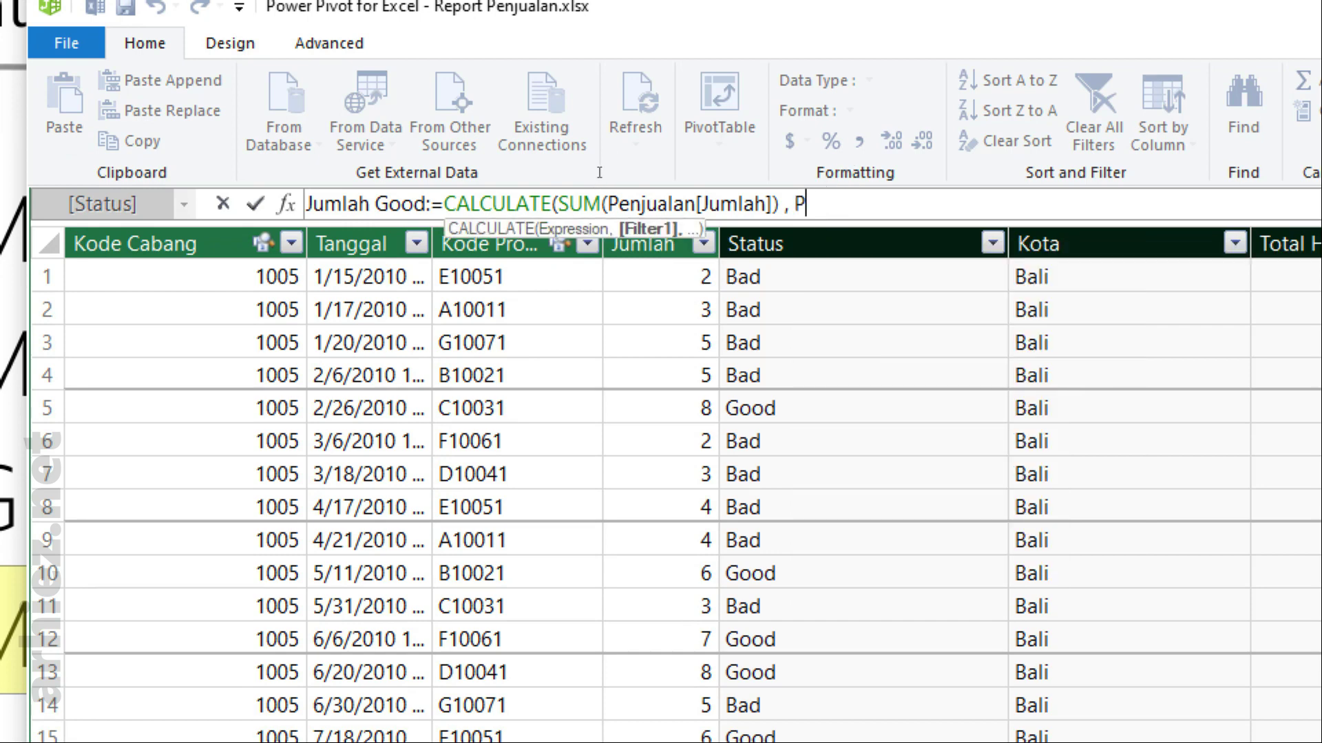
text(en)
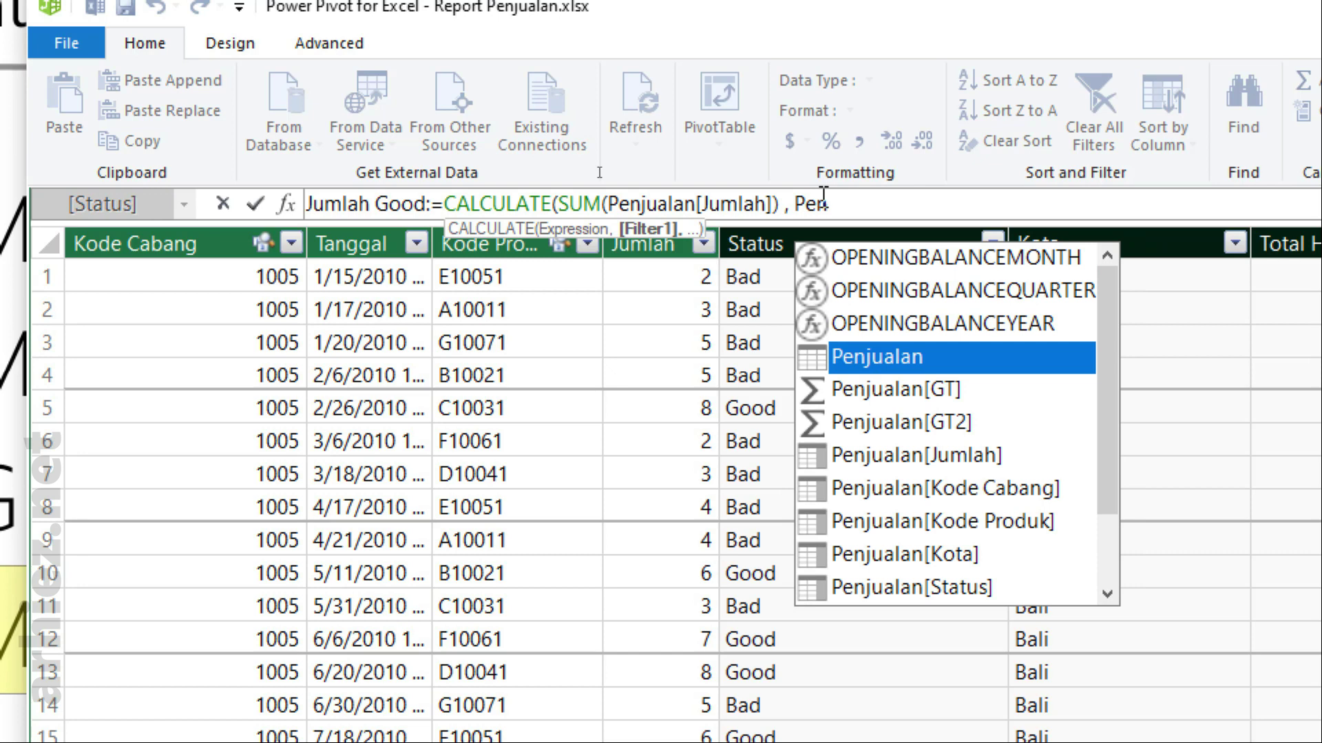
key(Down)
key(Down)
key(Down)
key(Down)
key(Down)
key(Down)
key(Down)
key(Tab)
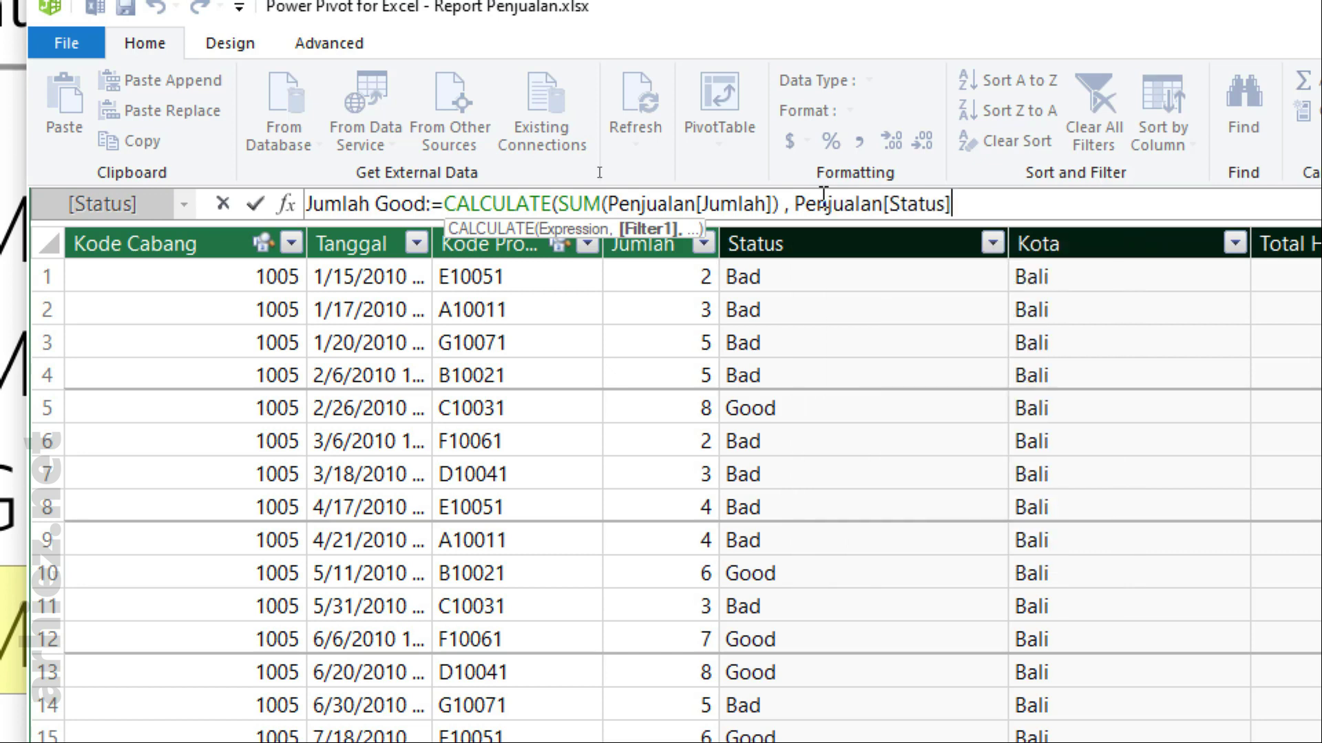
Complete the filter condition as = "Good", close the CALCULATE function and commit the Jumlah Good measure.
text(= "Good"))
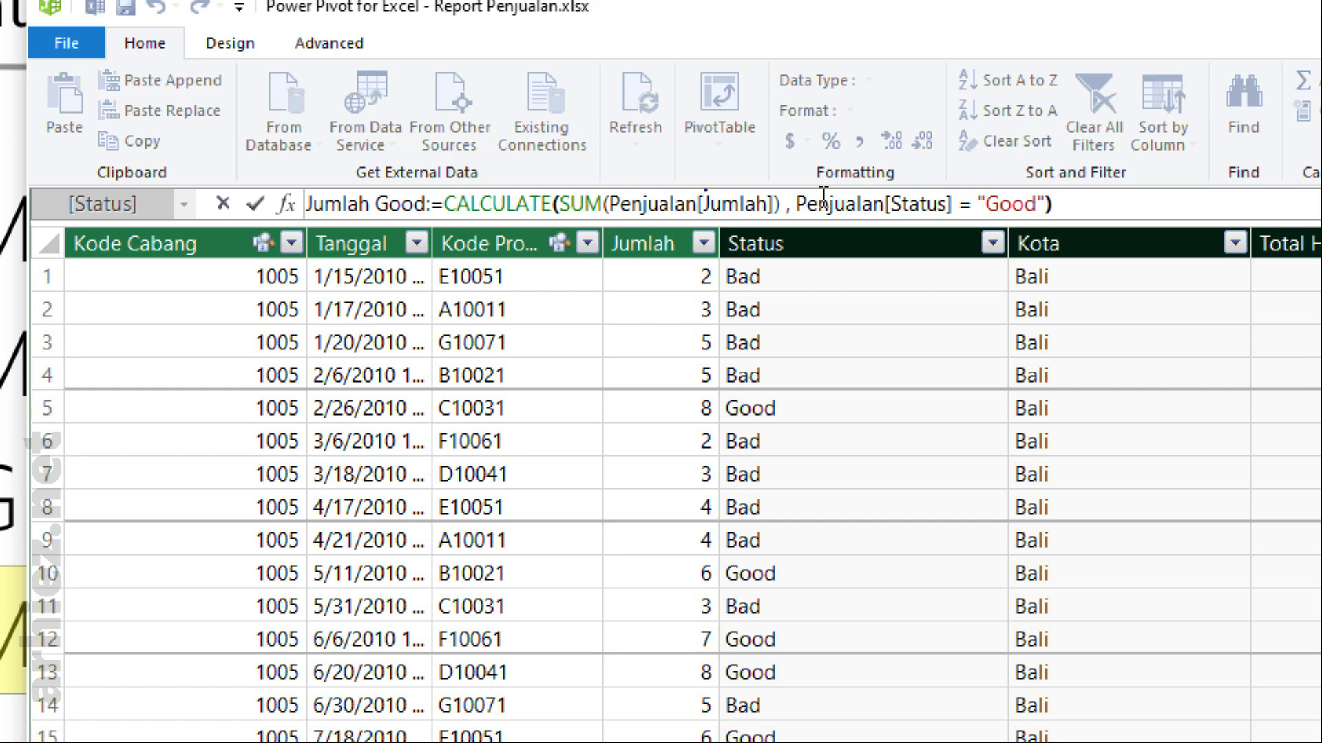
mouse_move(694, 167)
mouse_down()
mouse_move(621, 178)
mouse_move(716, 224)
mouse_move(697, 162)
mouse_up()
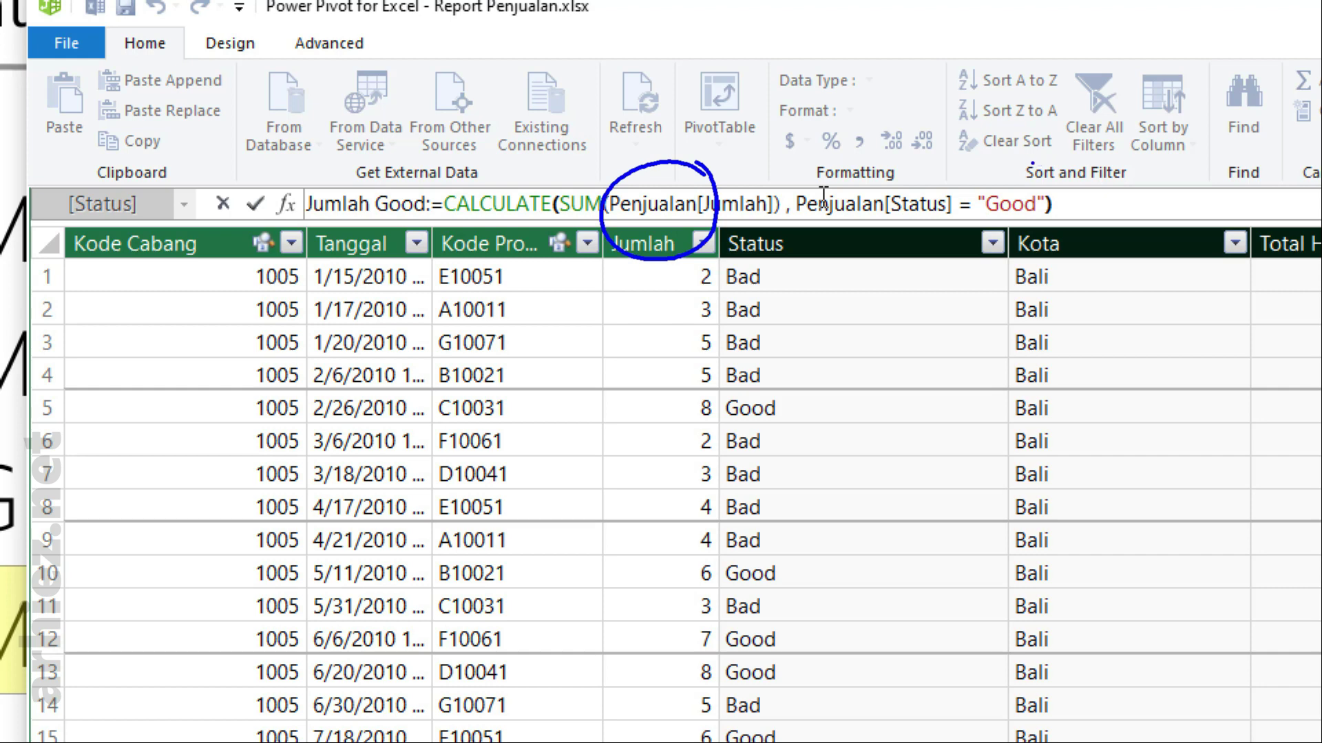
mouse_move(1039, 181)
mouse_down()
mouse_move(919, 228)
mouse_move(1053, 196)
mouse_move(1036, 174)
mouse_up()
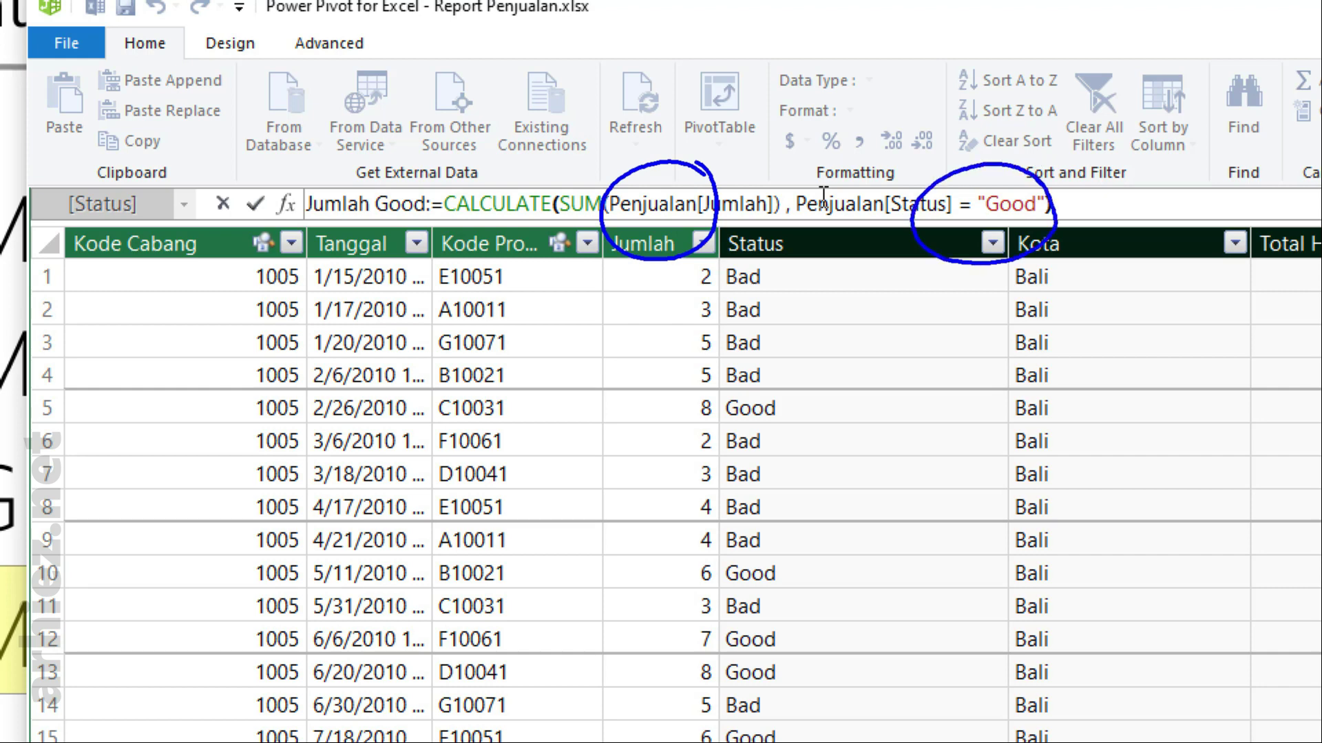
key(Escape)
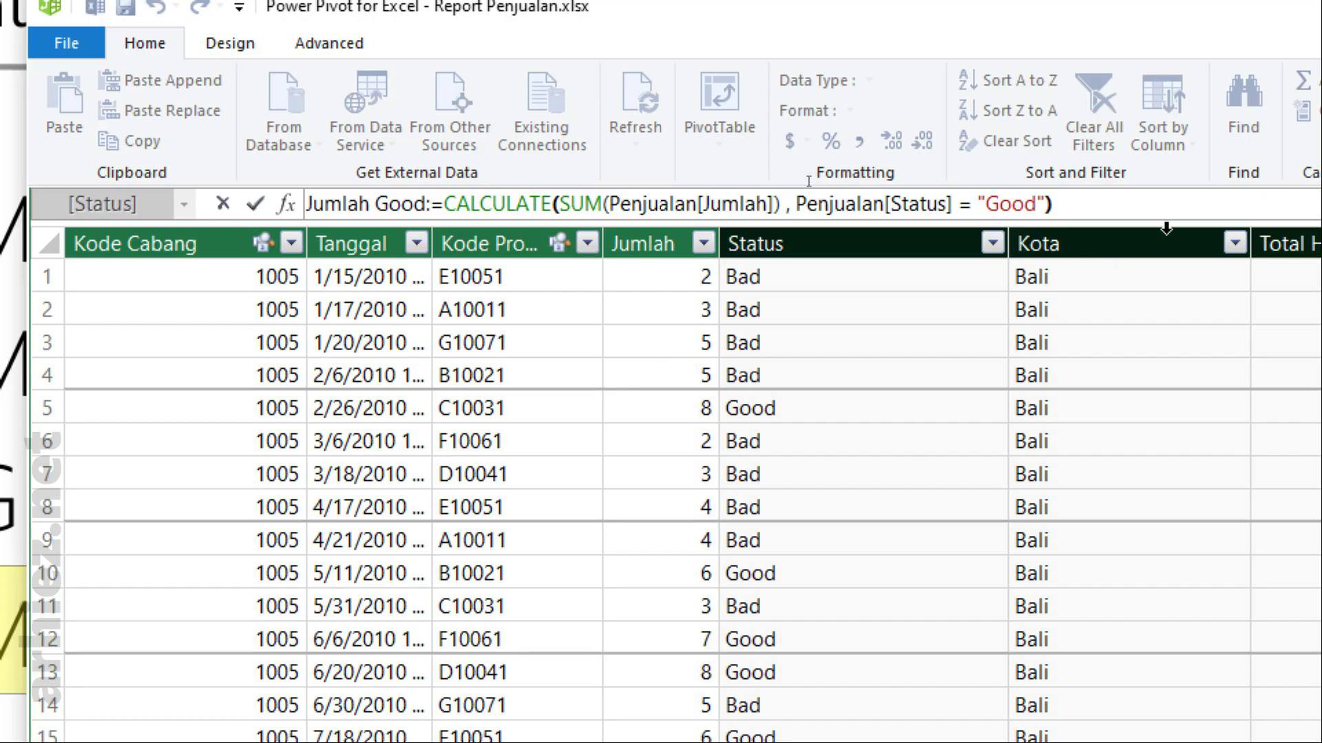
key(Return)
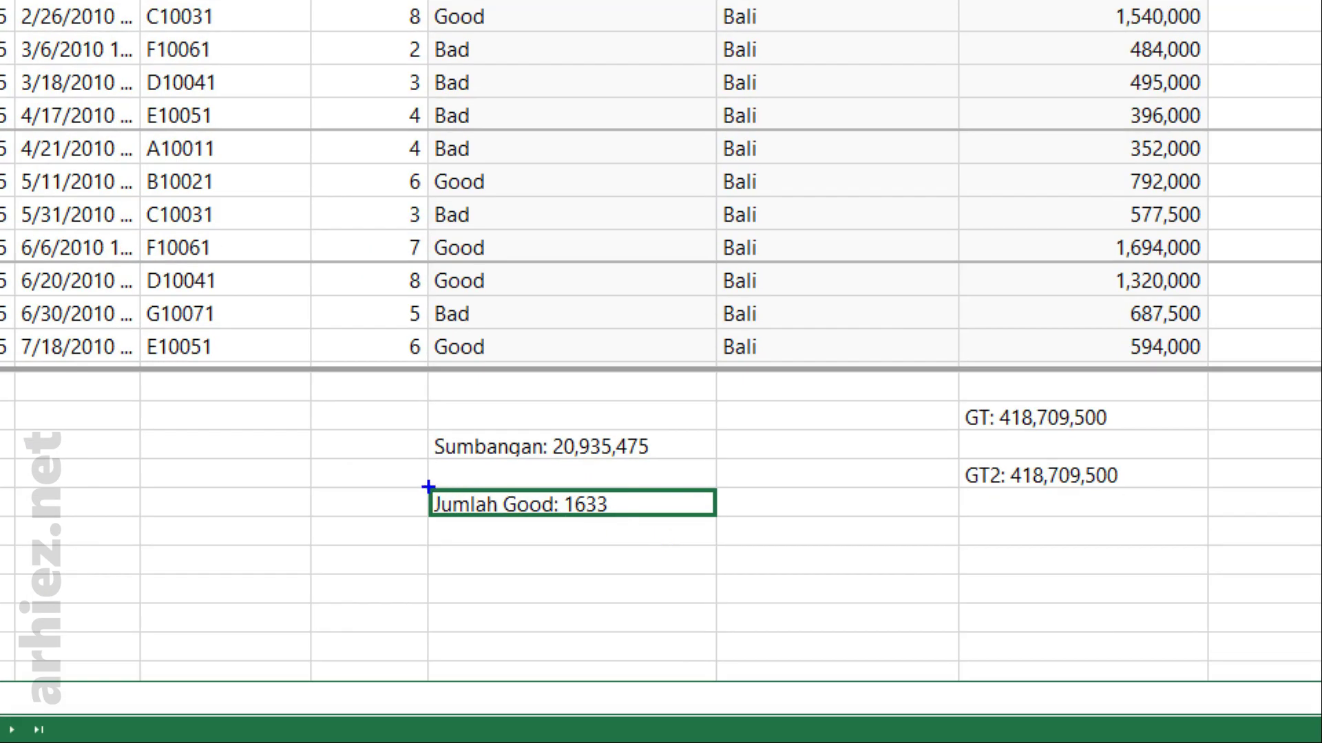
drag(394, 478, 764, 542)
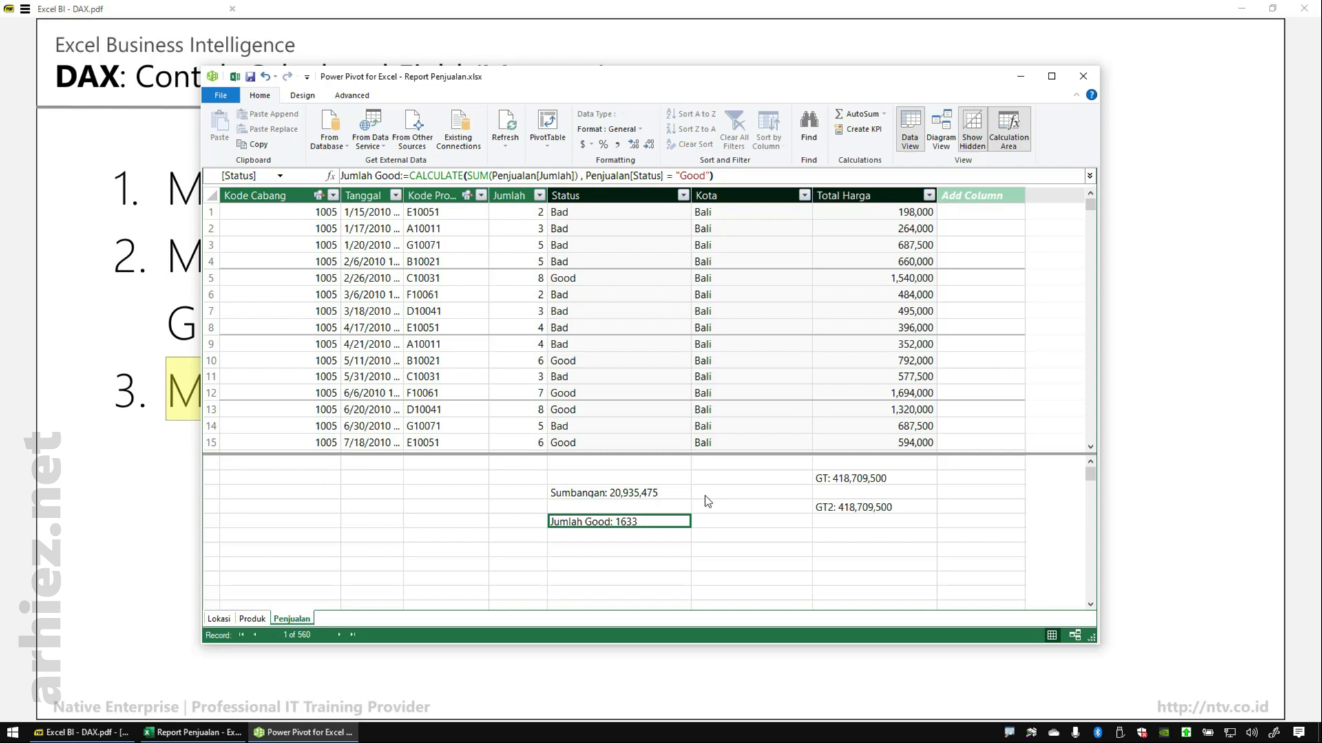
Close the Power Pivot window and select a cell in the city PivotTable of the Report Penjualan workbook.
click(1085, 79)
click(207, 735)
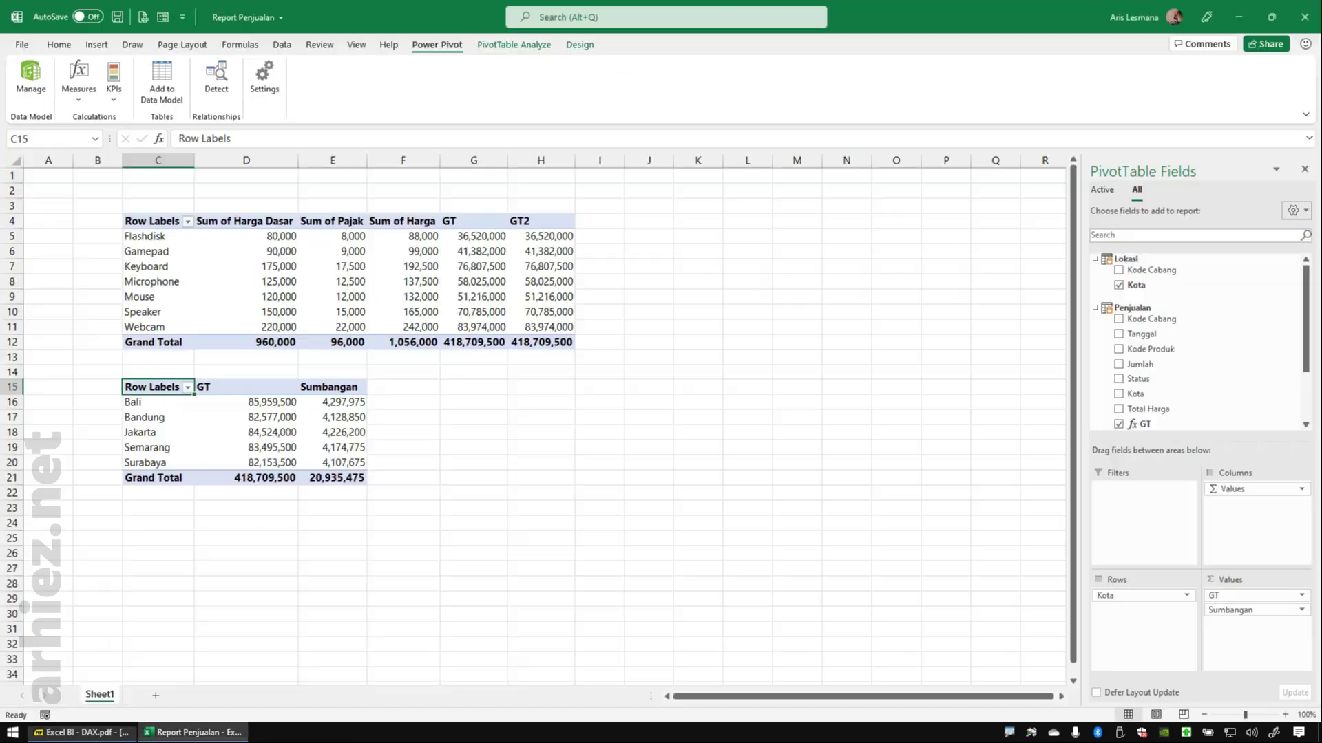
click(485, 479)
click(250, 437)
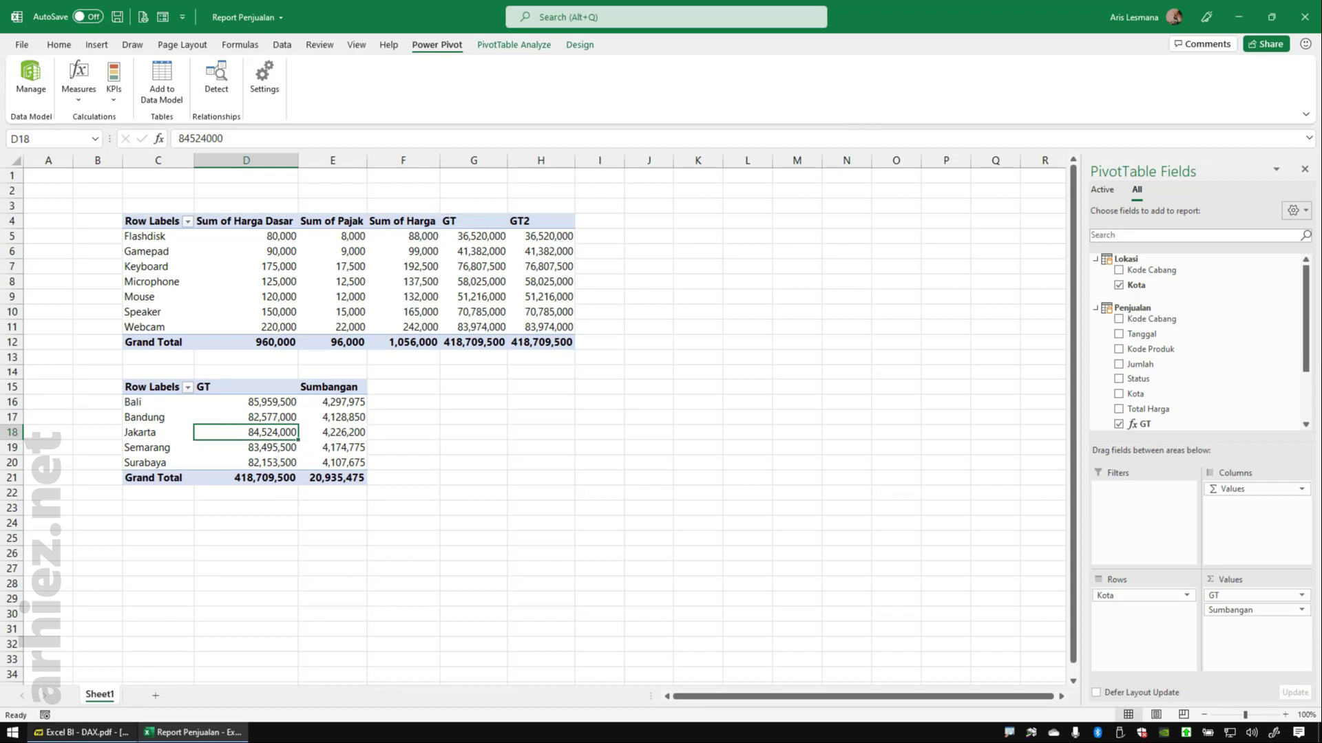
Bring up the Data Penjualan source workbook and display its Lokasi sheet.
click(81, 732)
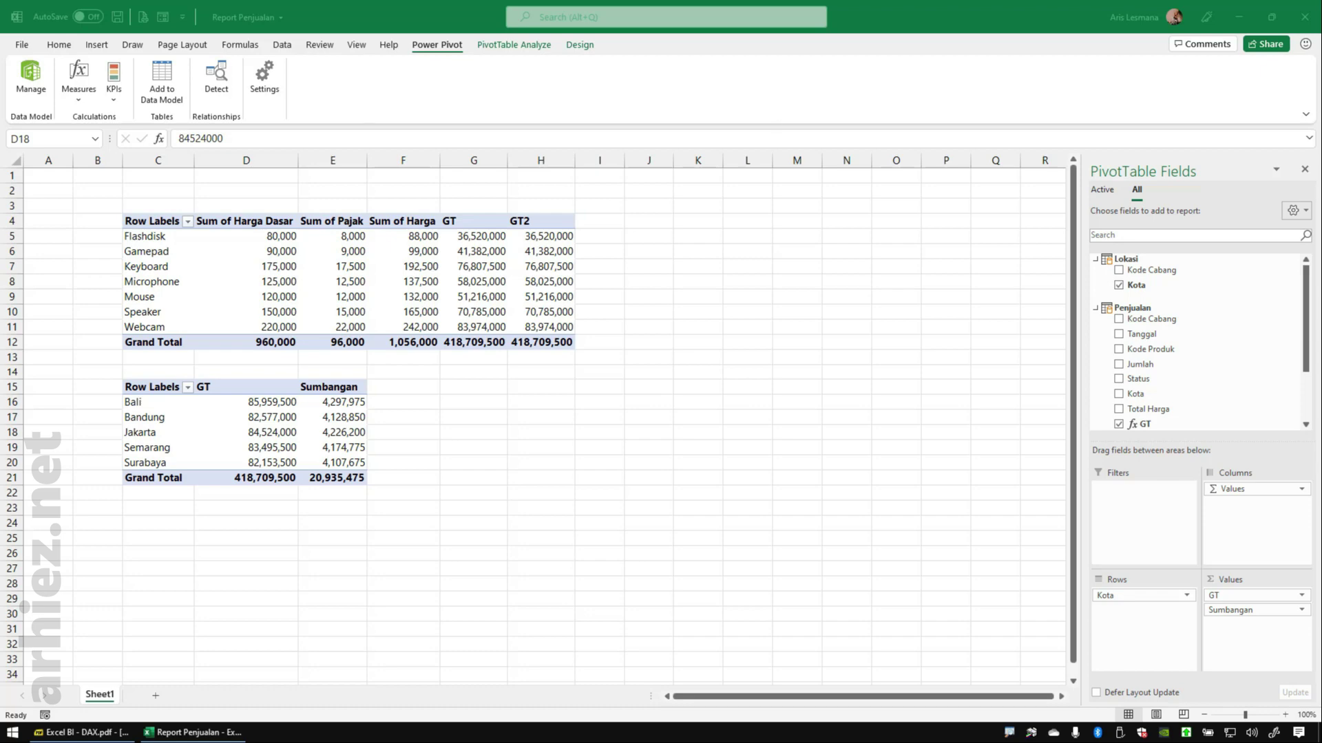
key(alt+Tab)
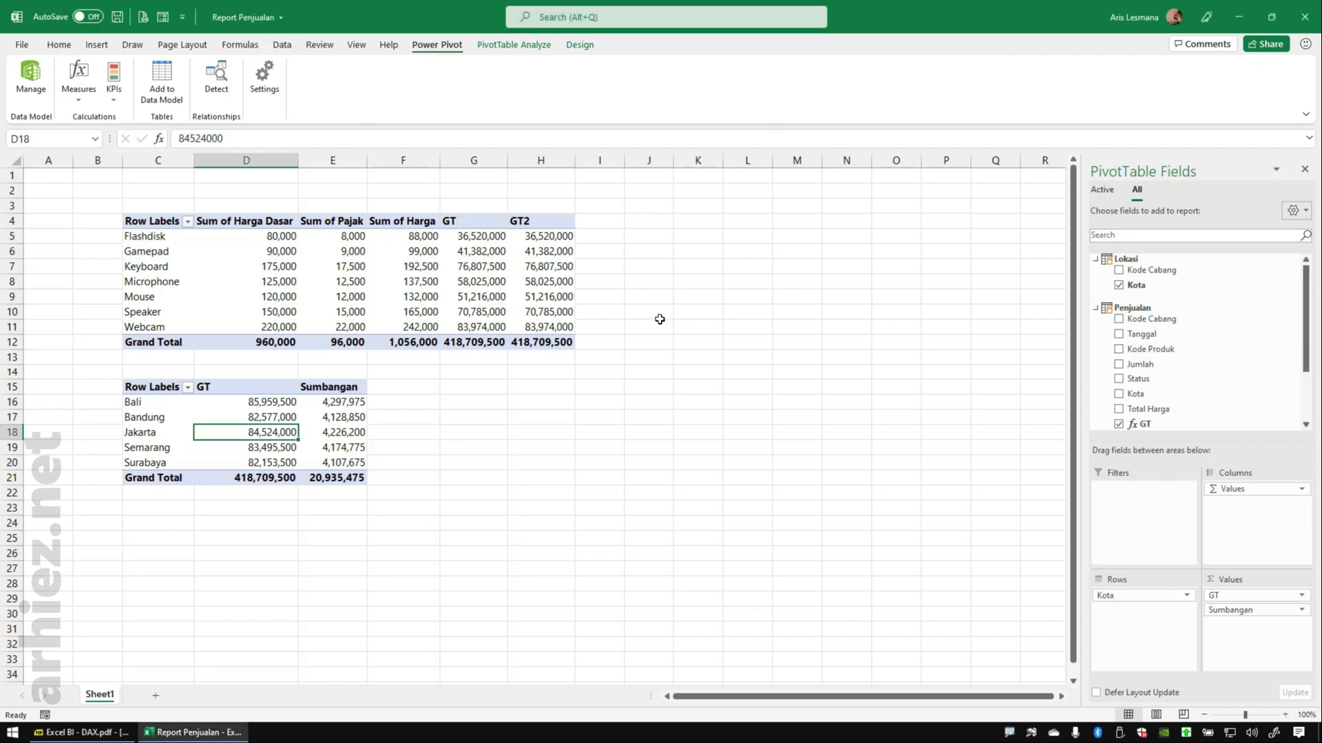
click(1271, 16)
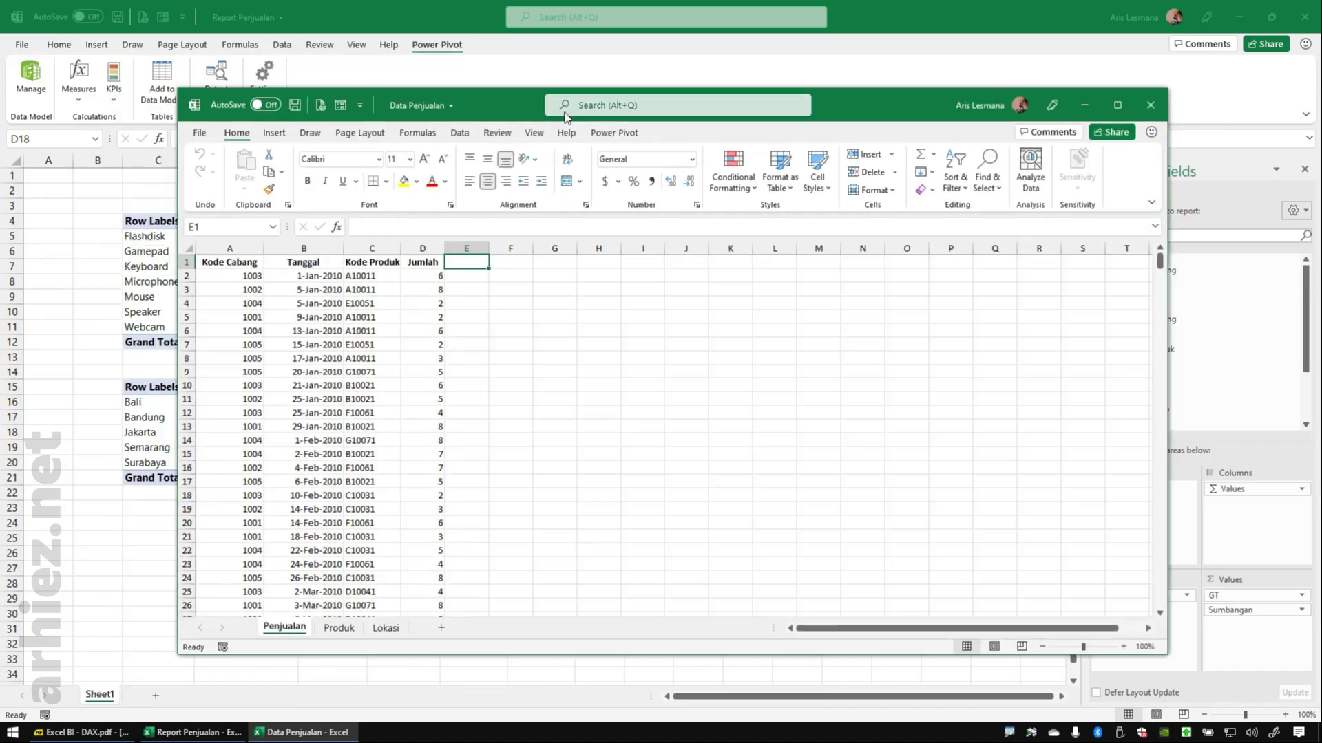
drag(489, 104, 622, 94)
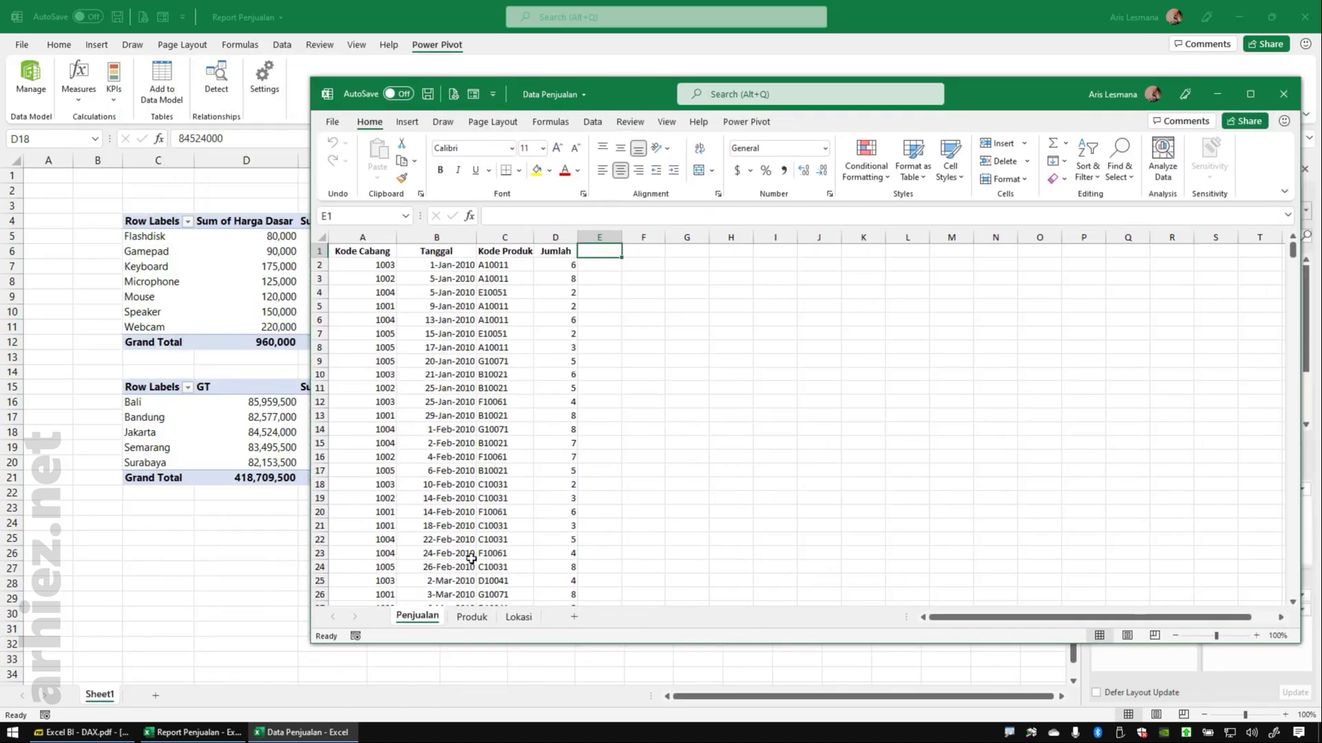
click(519, 617)
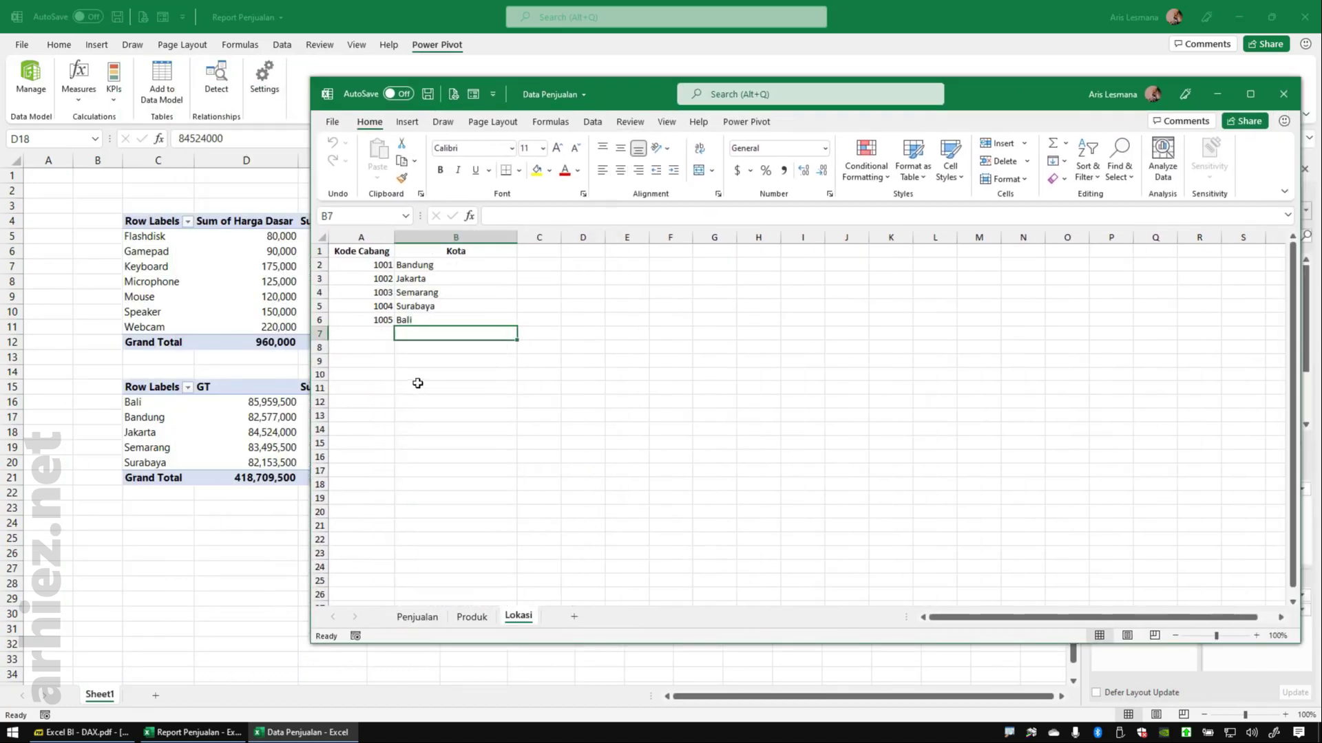
Replace the city Bali for branch 1005 with Medan in cell B6 and save the Data Penjualan workbook.
click(434, 319)
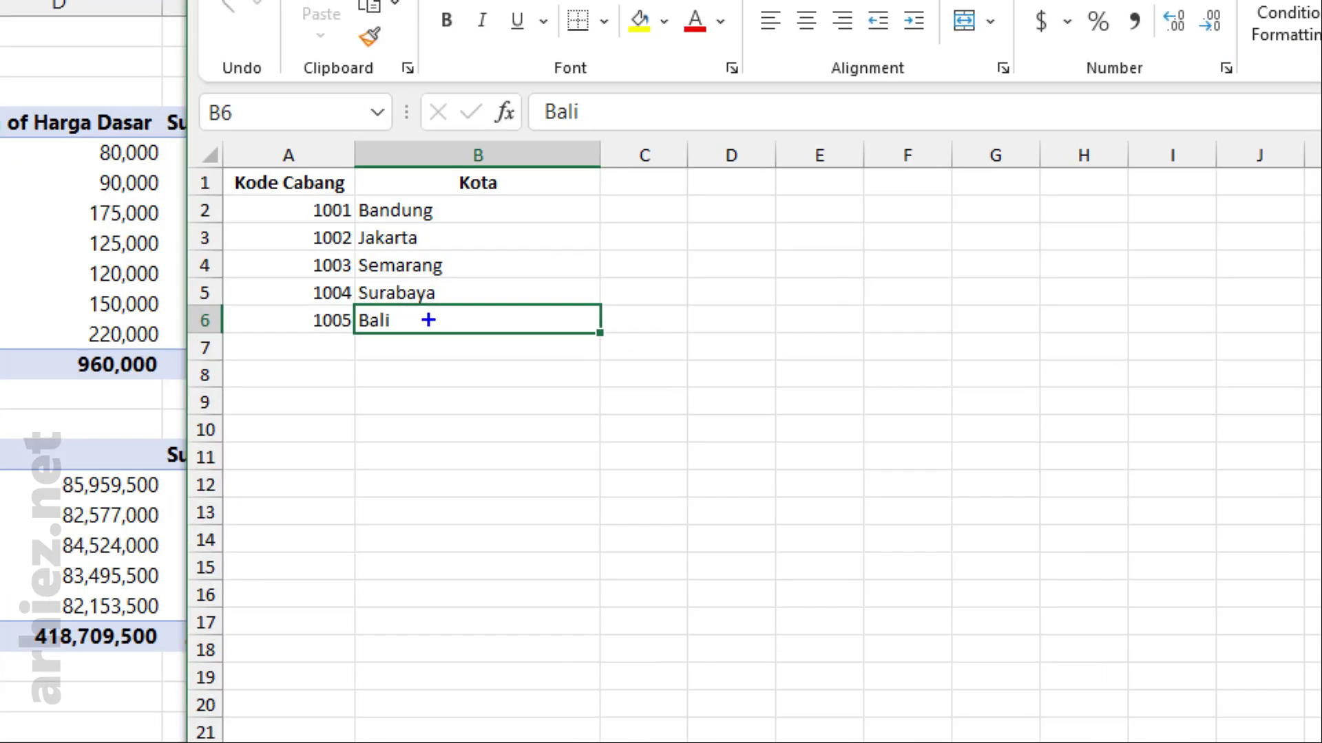
drag(366, 303, 515, 357)
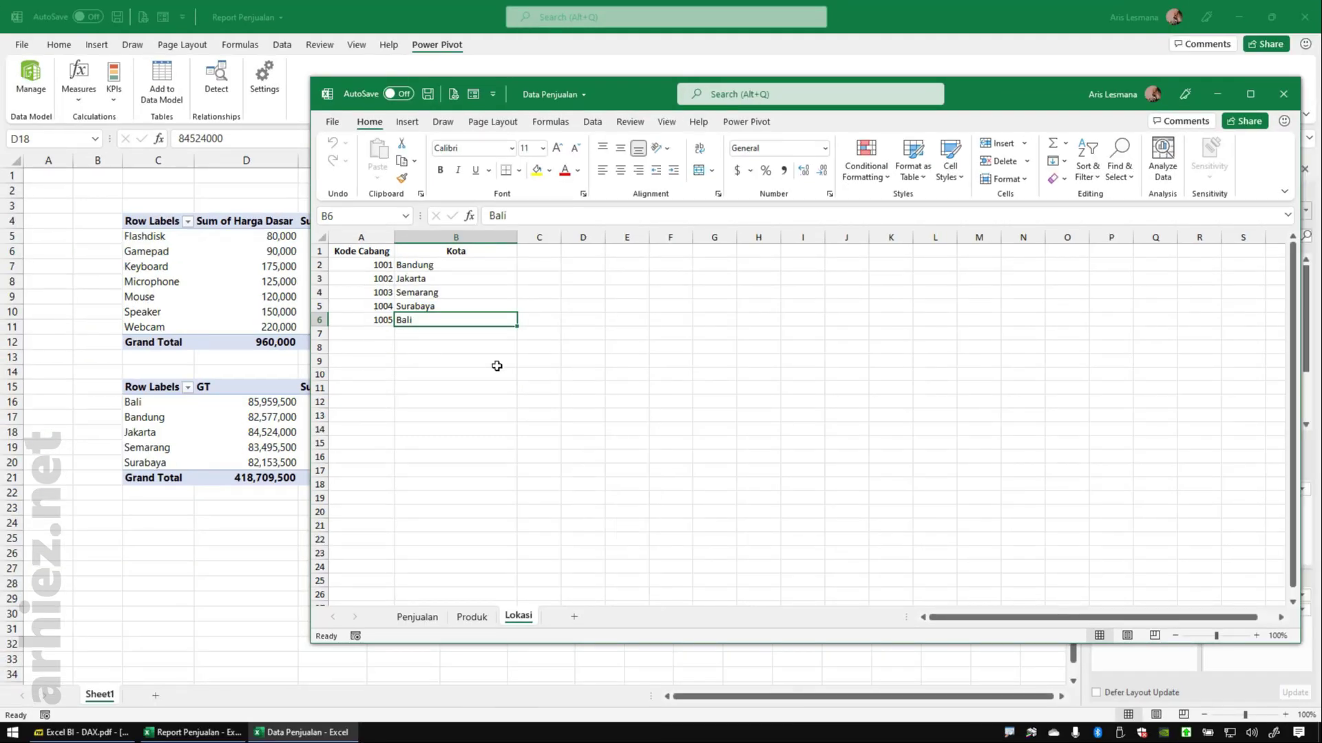
text(Medan)
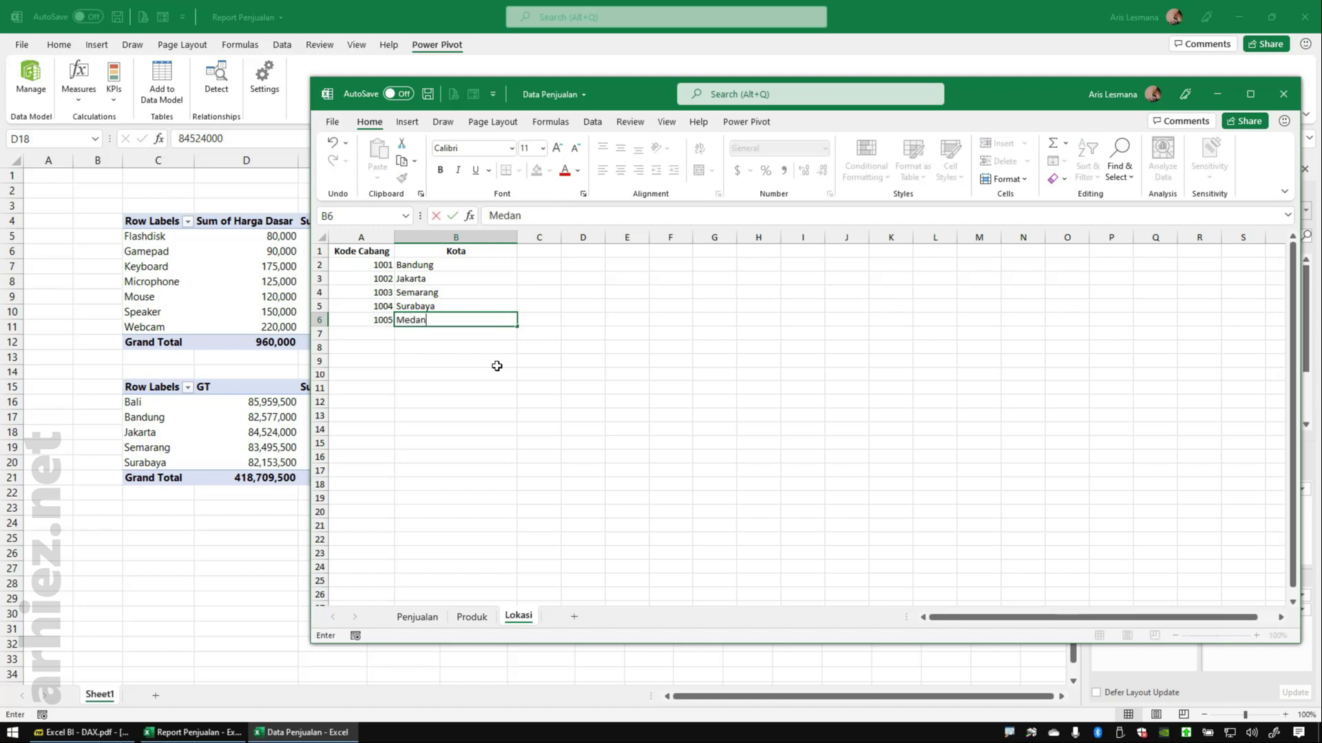
key(Return)
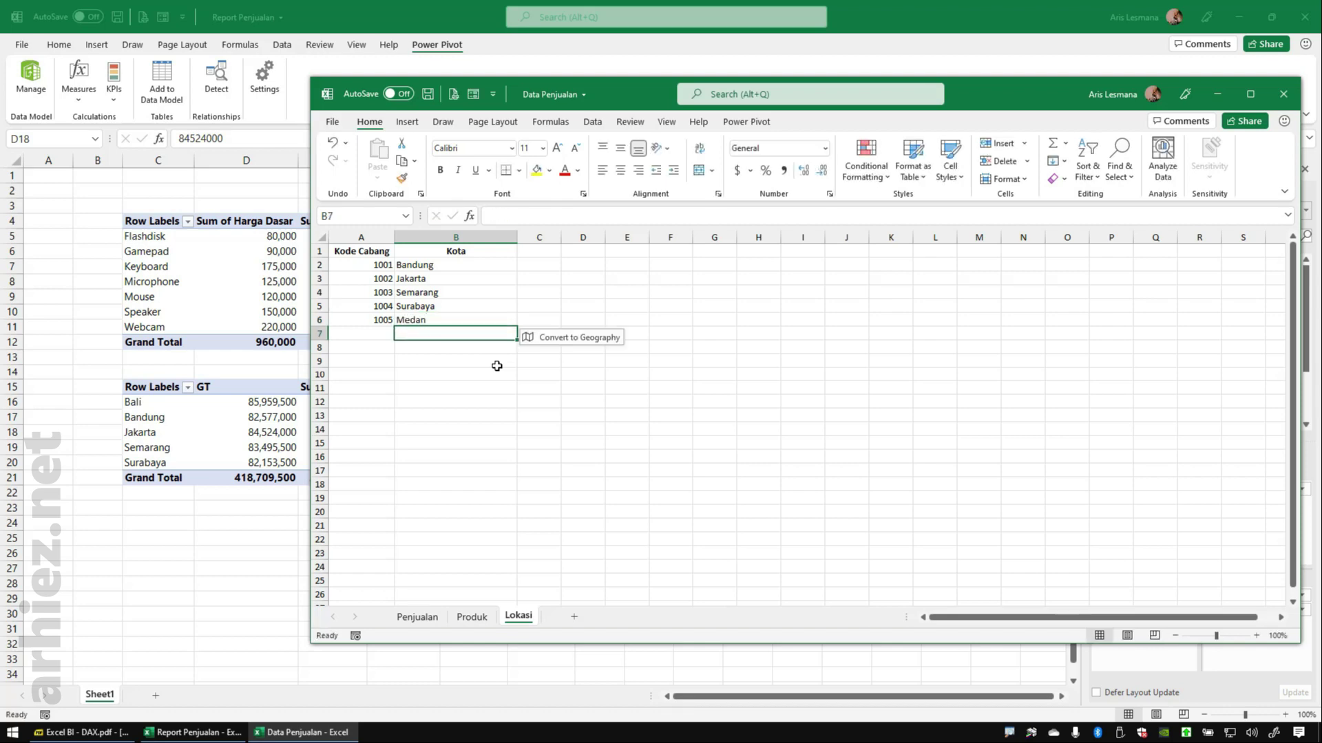
click(429, 96)
Switch to the Report Penjualan workbook, refresh the PivotTable data and examine the city row labels.
click(874, 9)
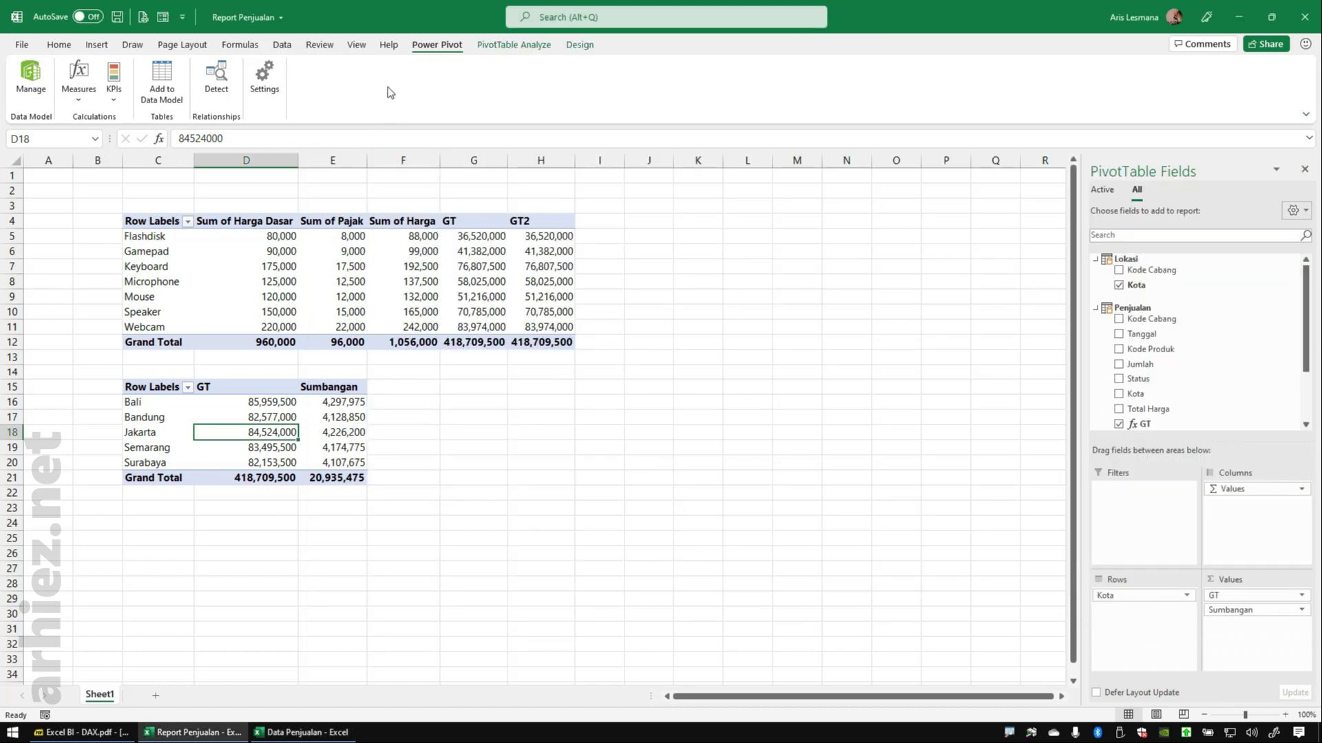
click(510, 48)
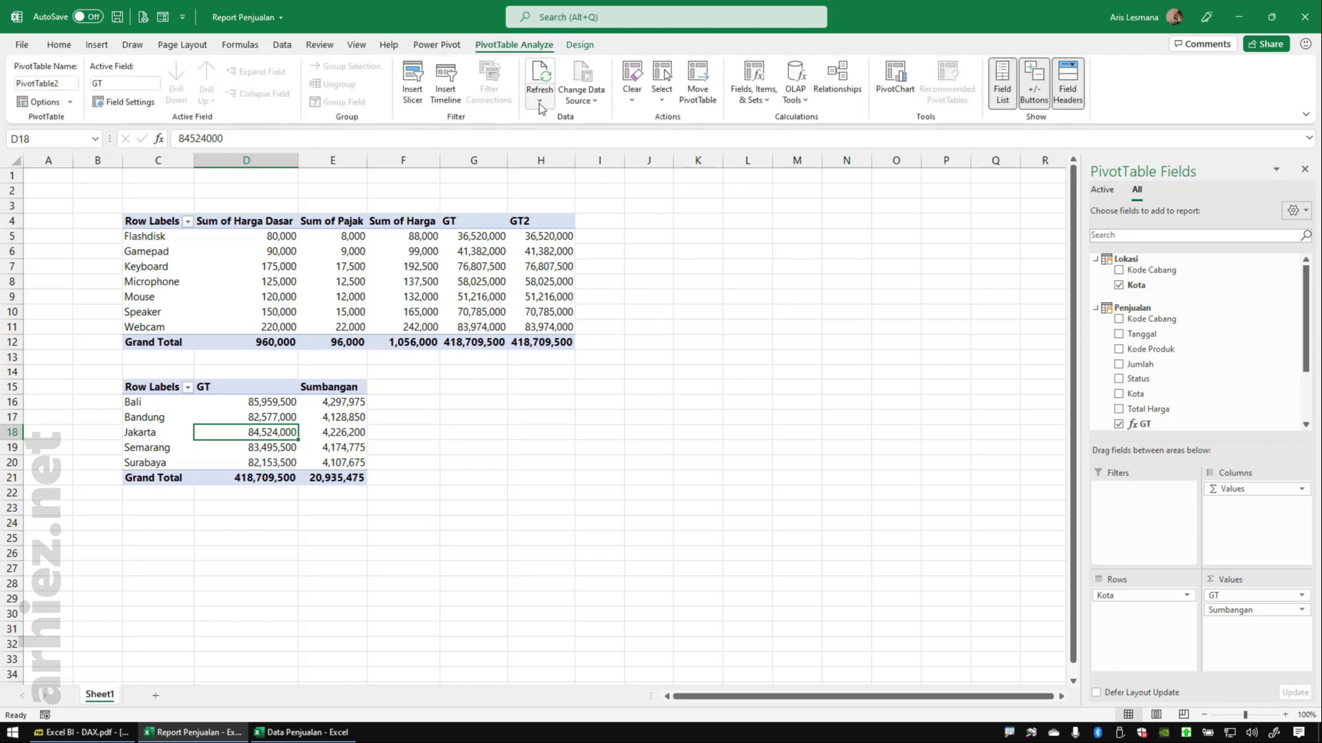
click(539, 103)
click(565, 140)
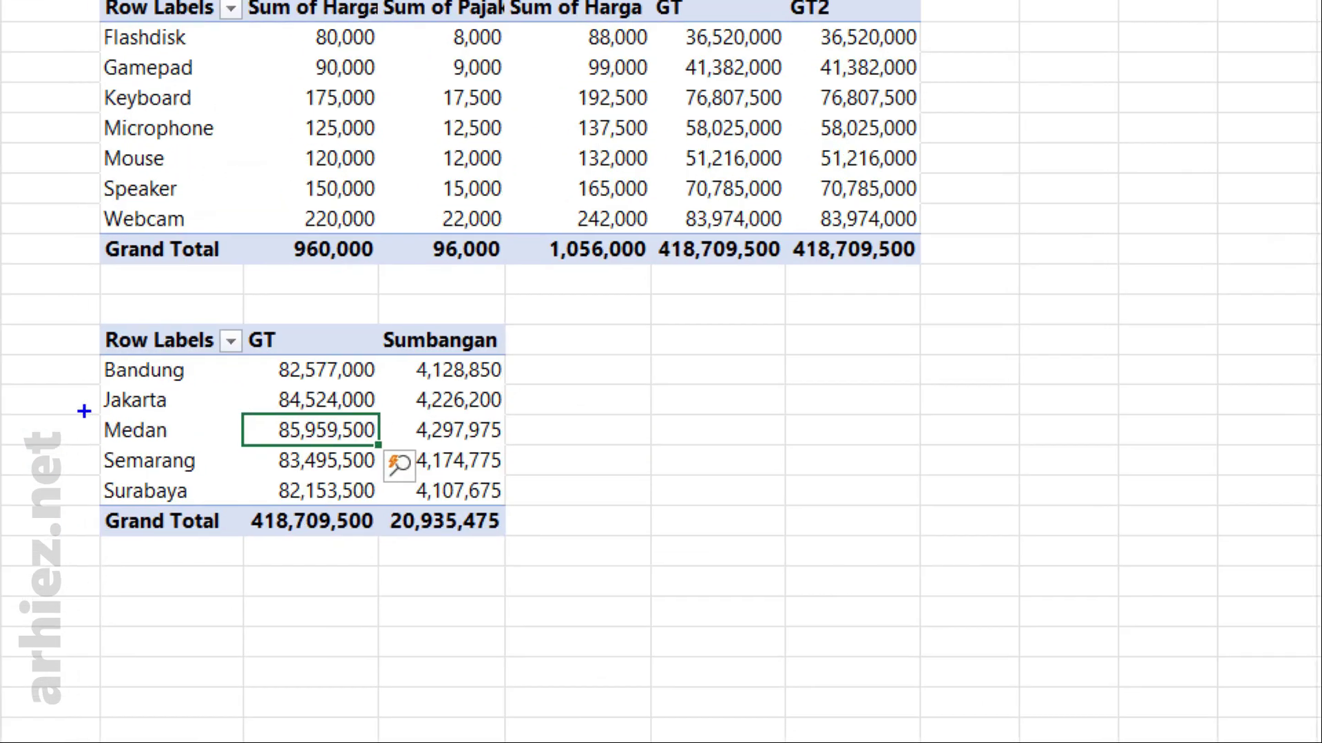
drag(82, 411, 215, 450)
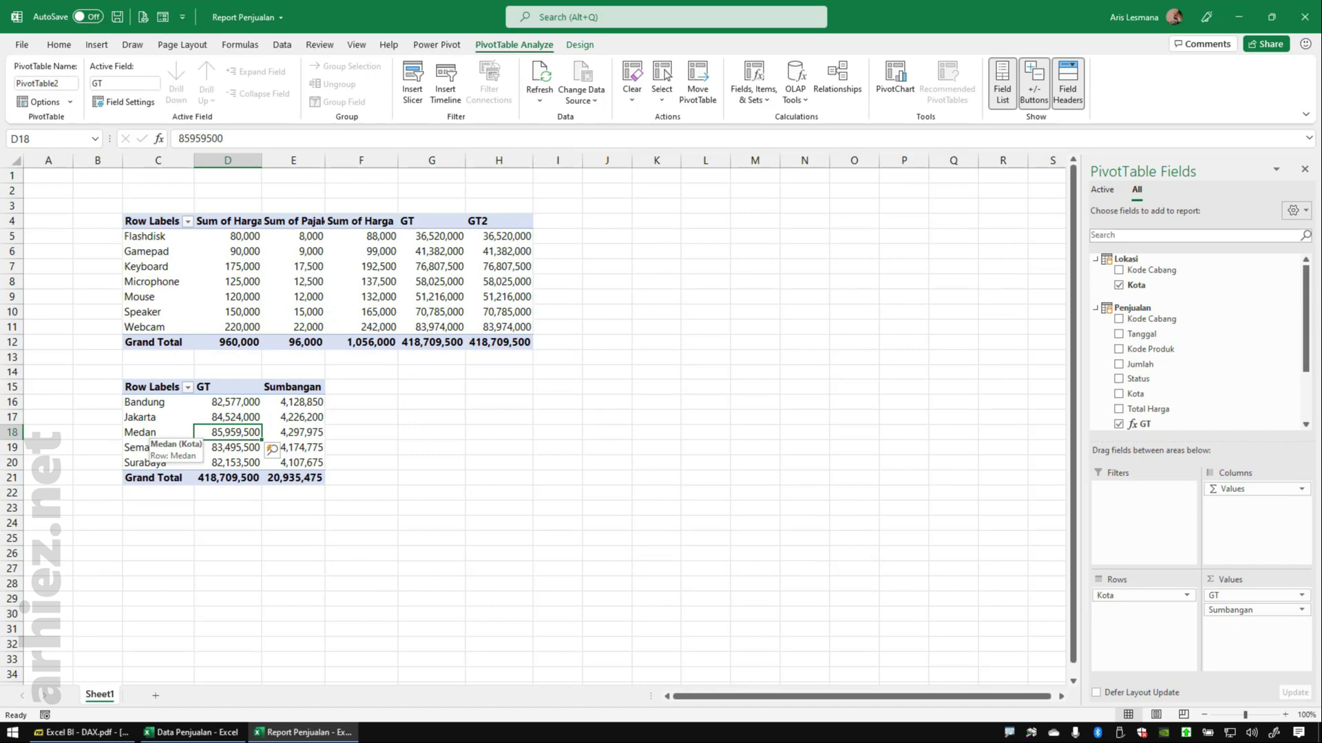
click(437, 460)
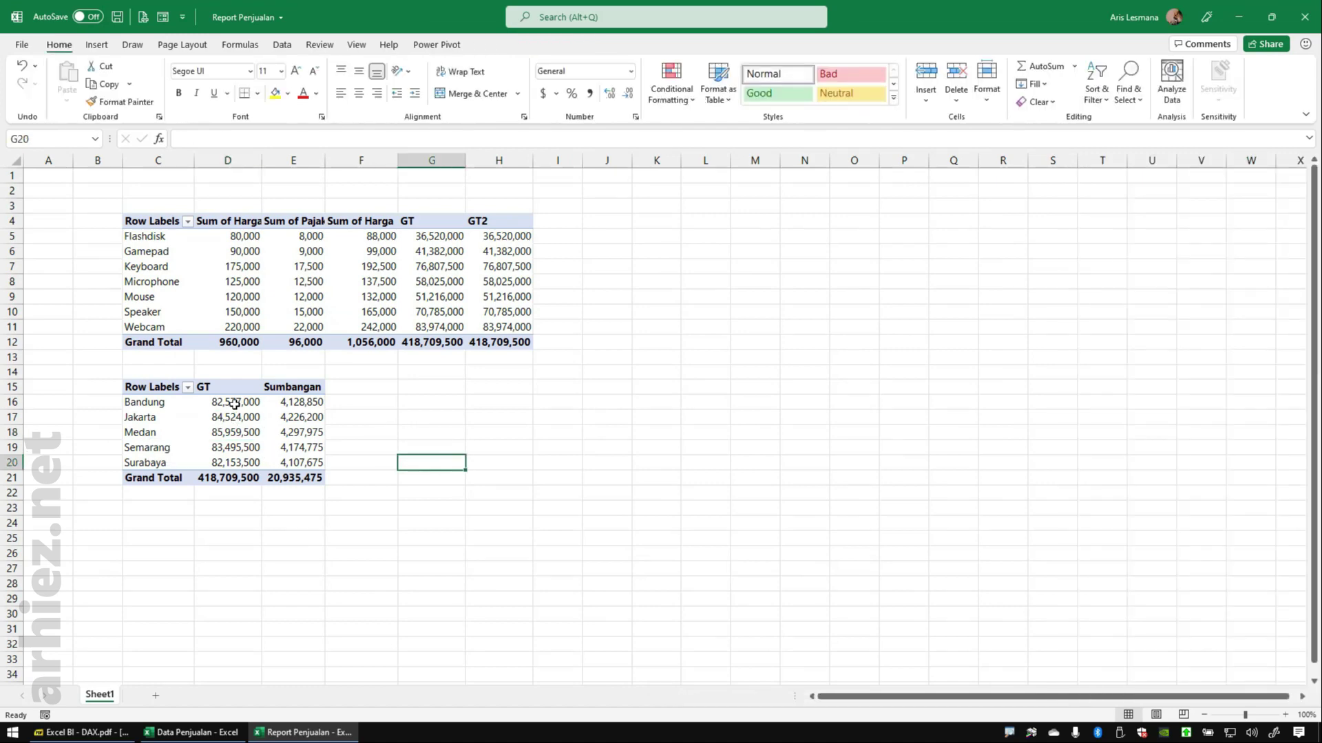
Set the Harga Dasar of Flashdisk to 1,000,000 on the Produk sheet of the Data Penjualan workbook and save it.
click(309, 732)
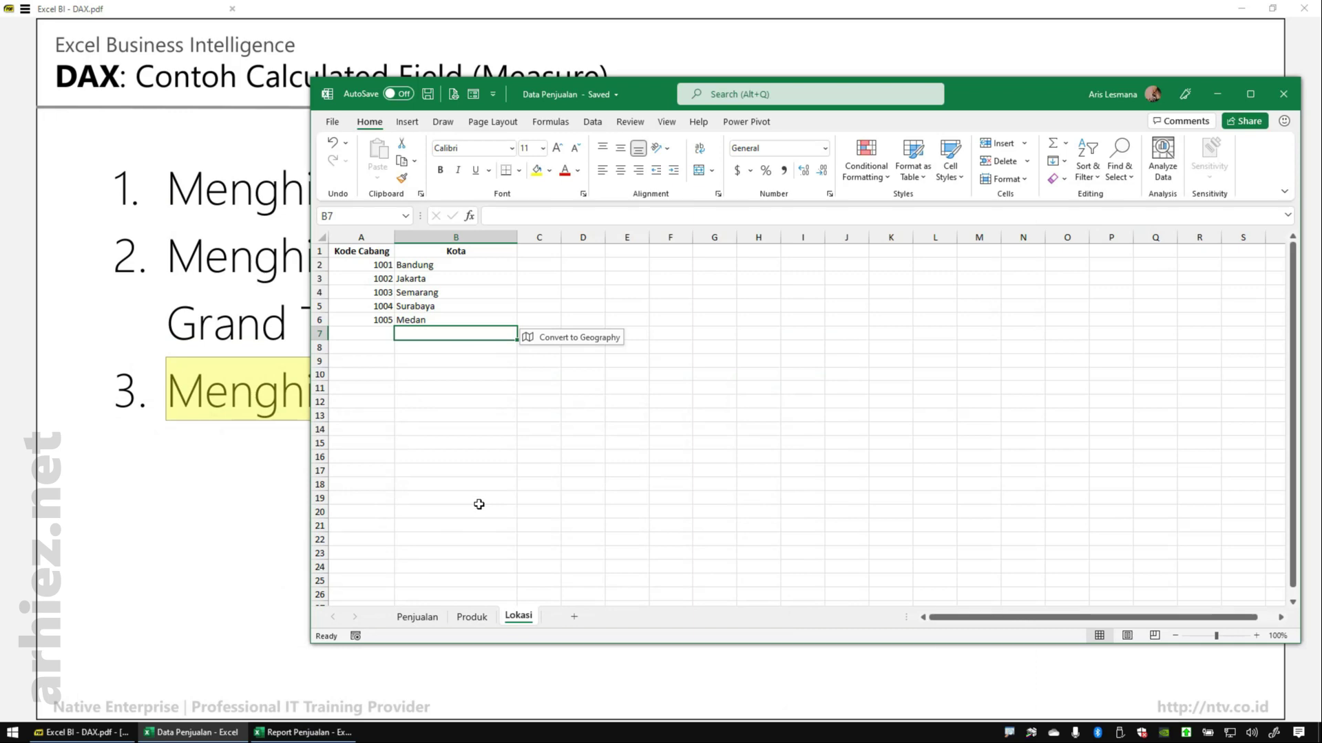
click(421, 618)
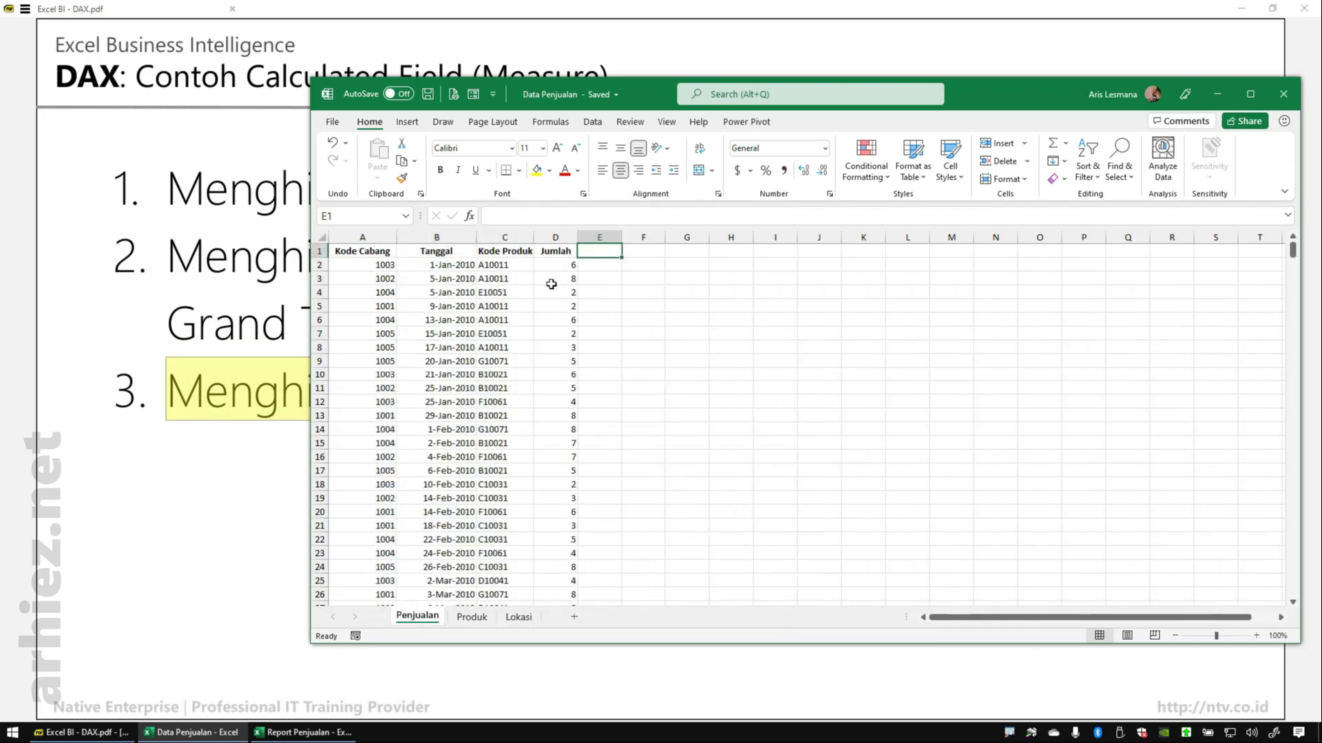
click(470, 616)
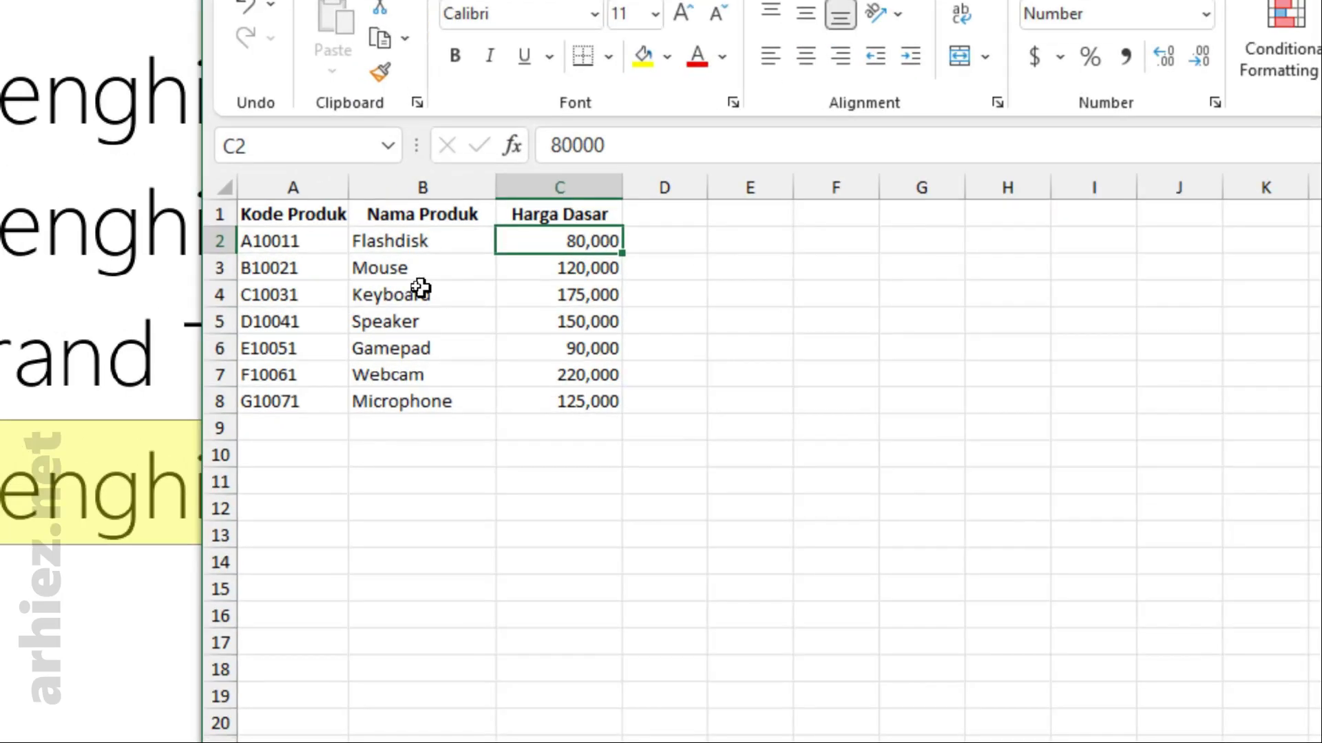
click(418, 291)
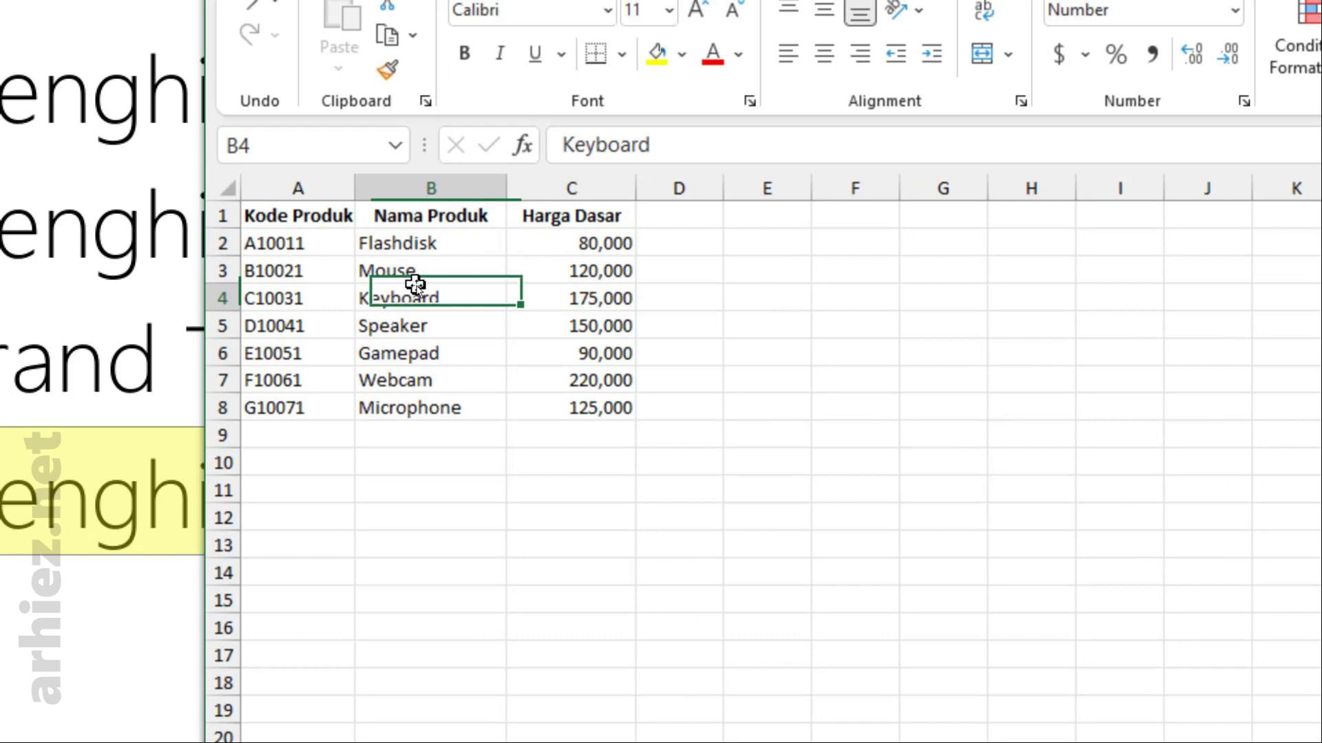
click(582, 245)
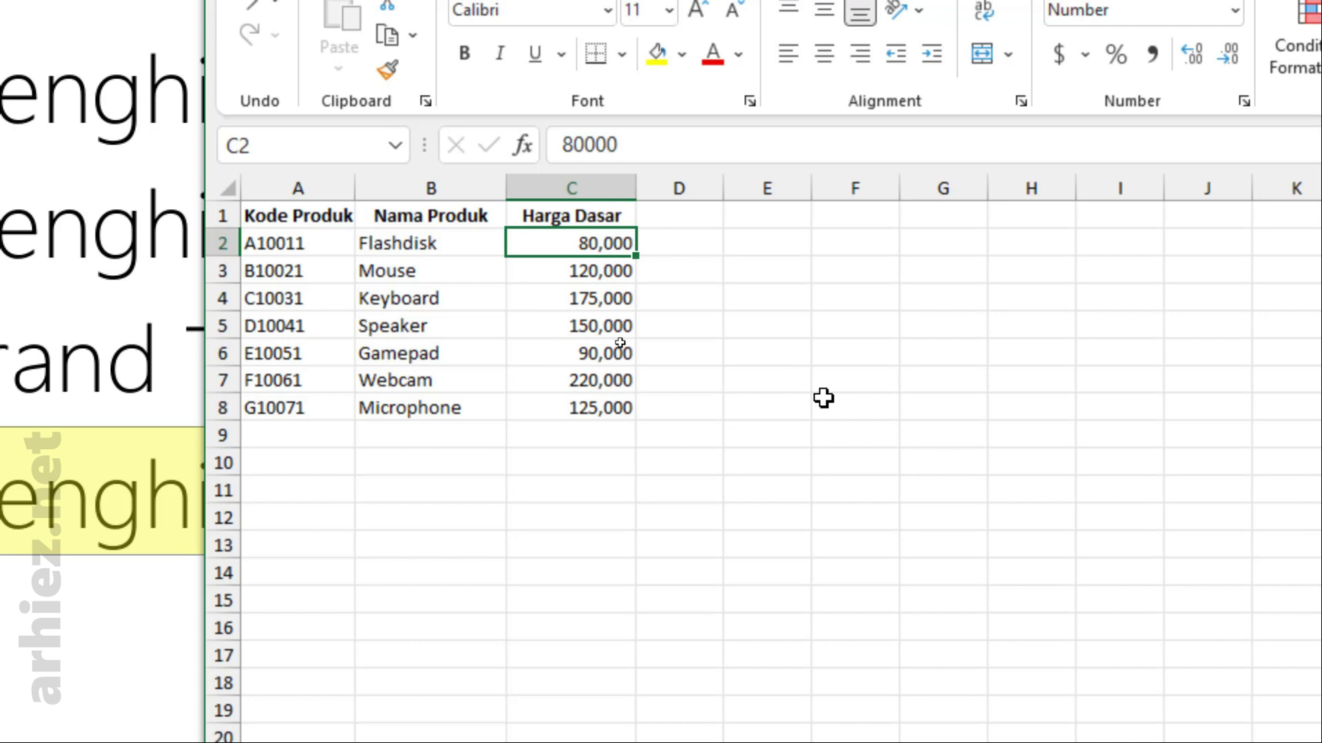
text(1,000,)
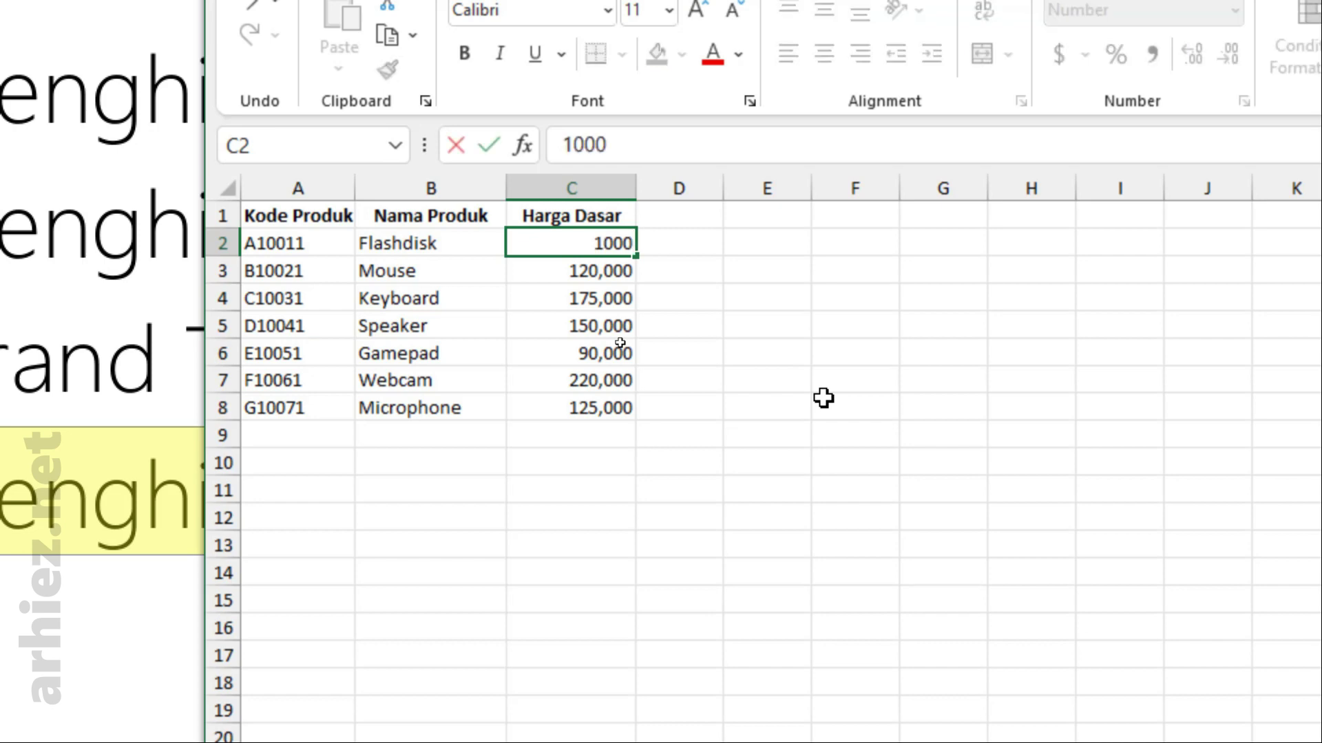
text(000)
key(Return)
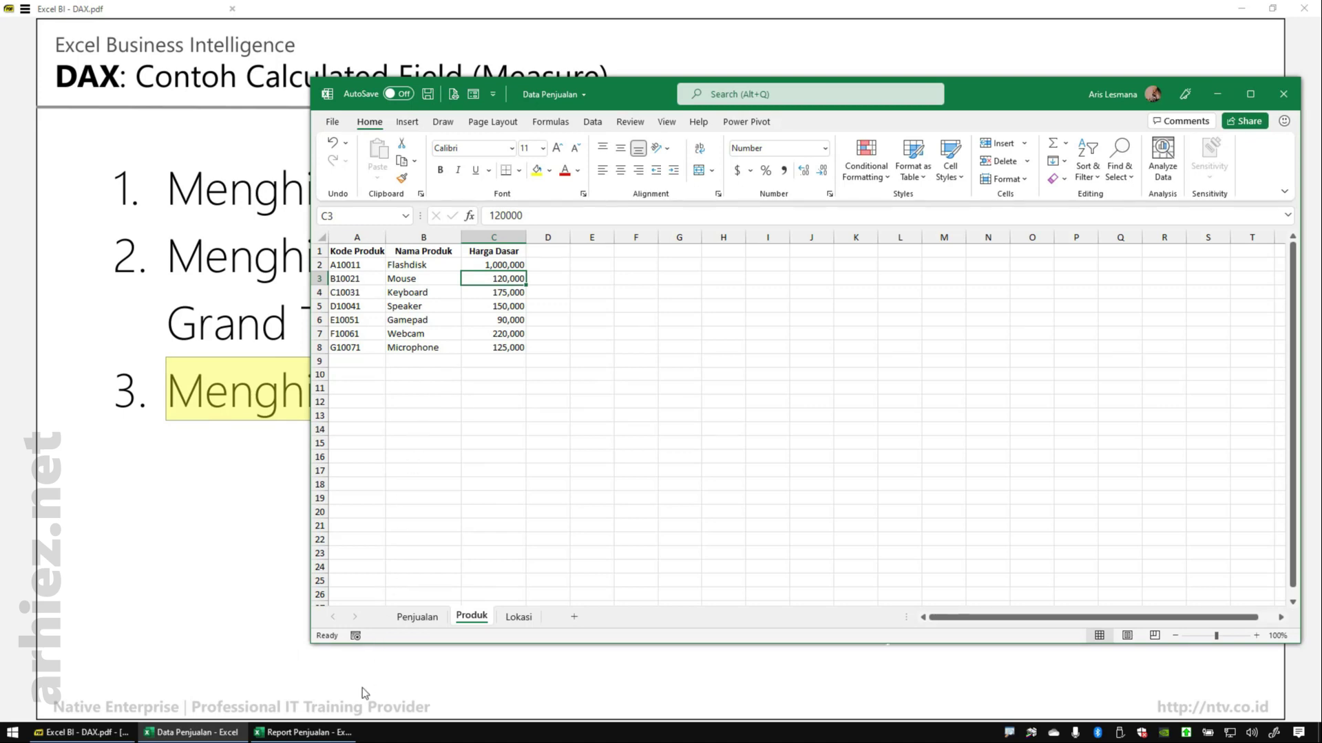
click(290, 732)
click(428, 95)
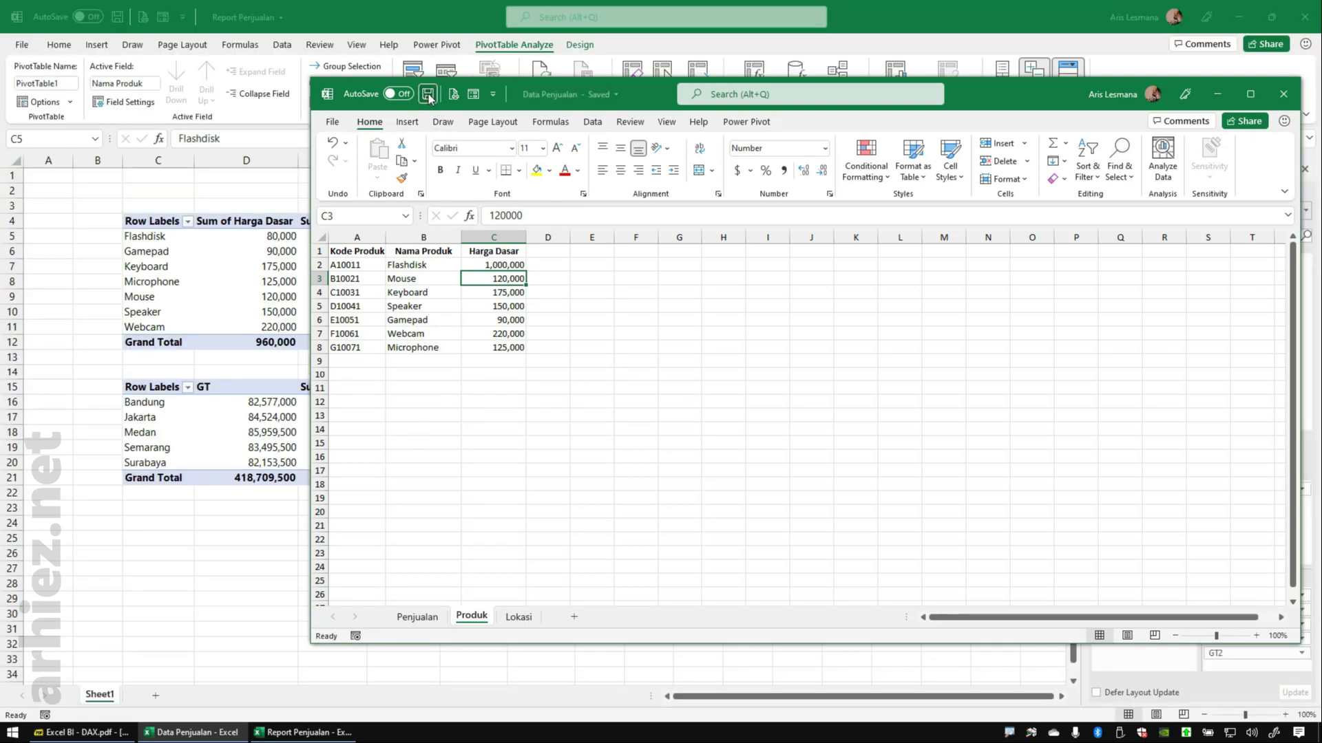
Switch to the Report Penjualan workbook, refresh all its PivotTable data and examine the recalculated price and total columns.
click(424, 12)
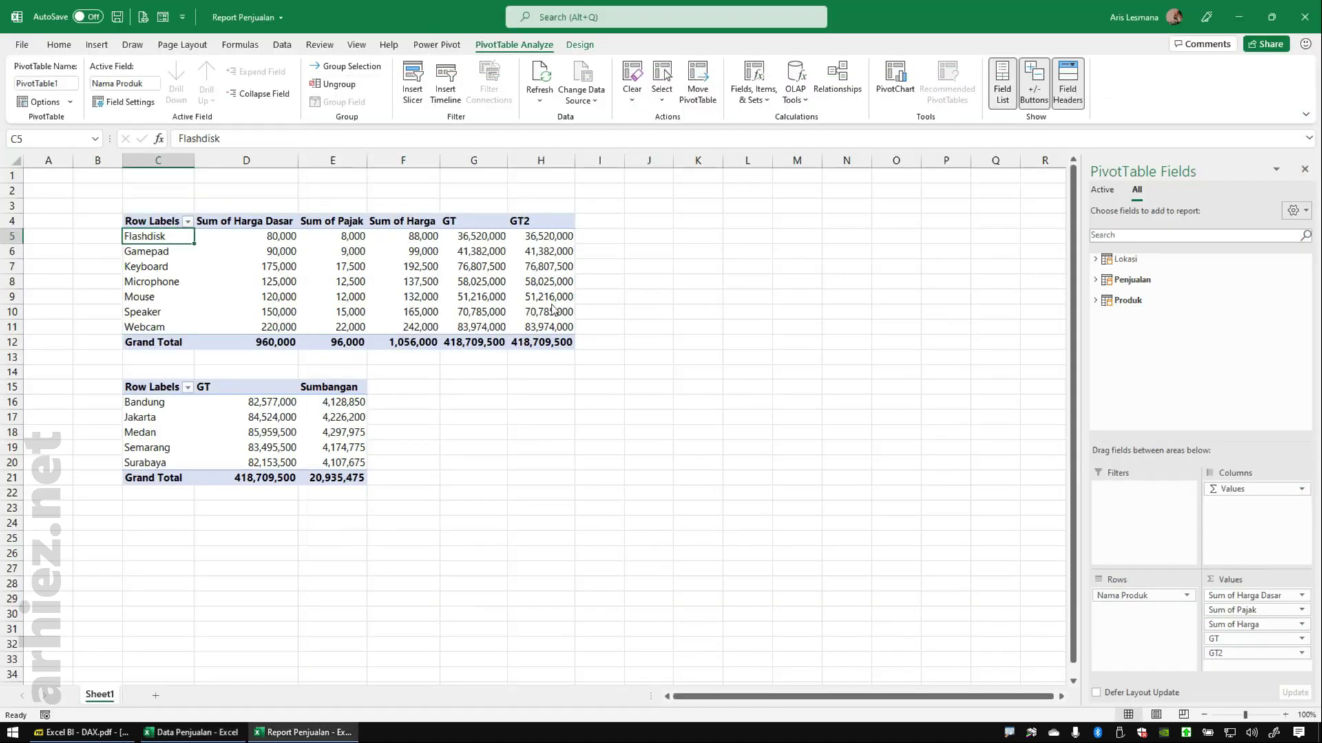
click(541, 101)
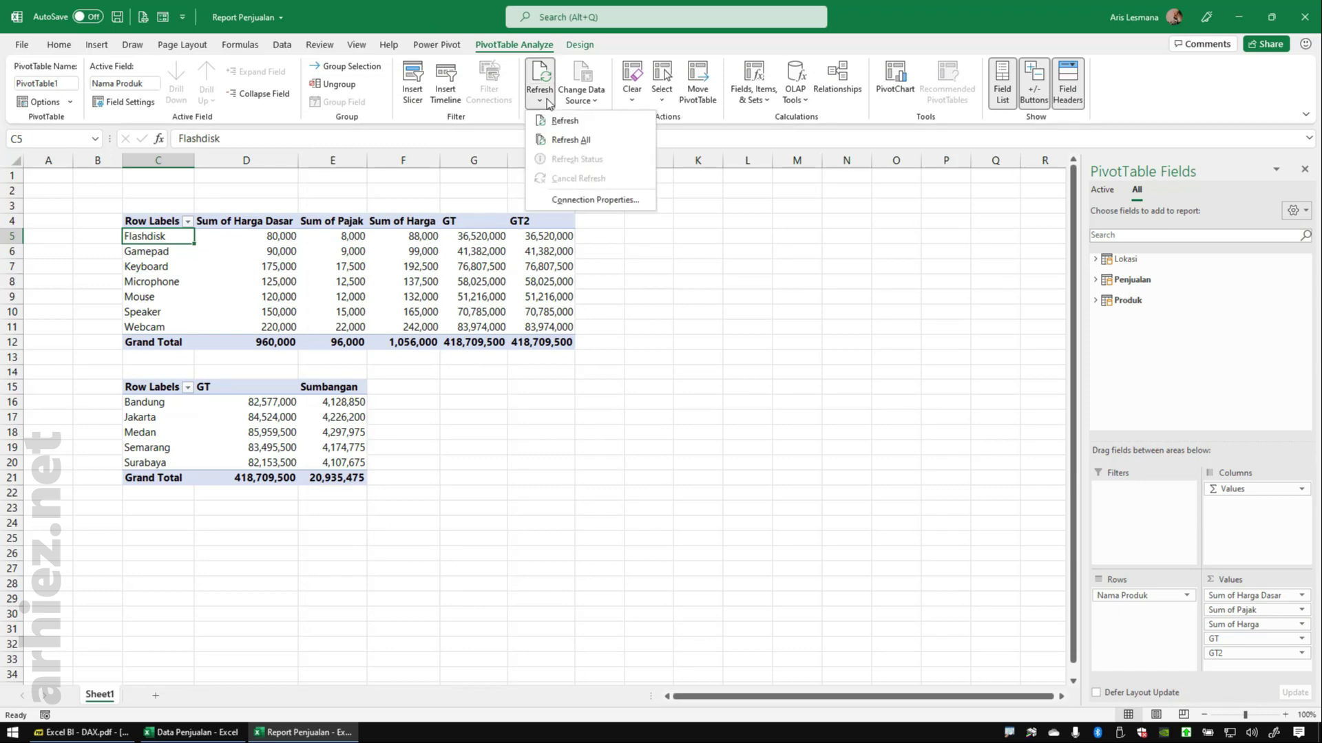
click(570, 140)
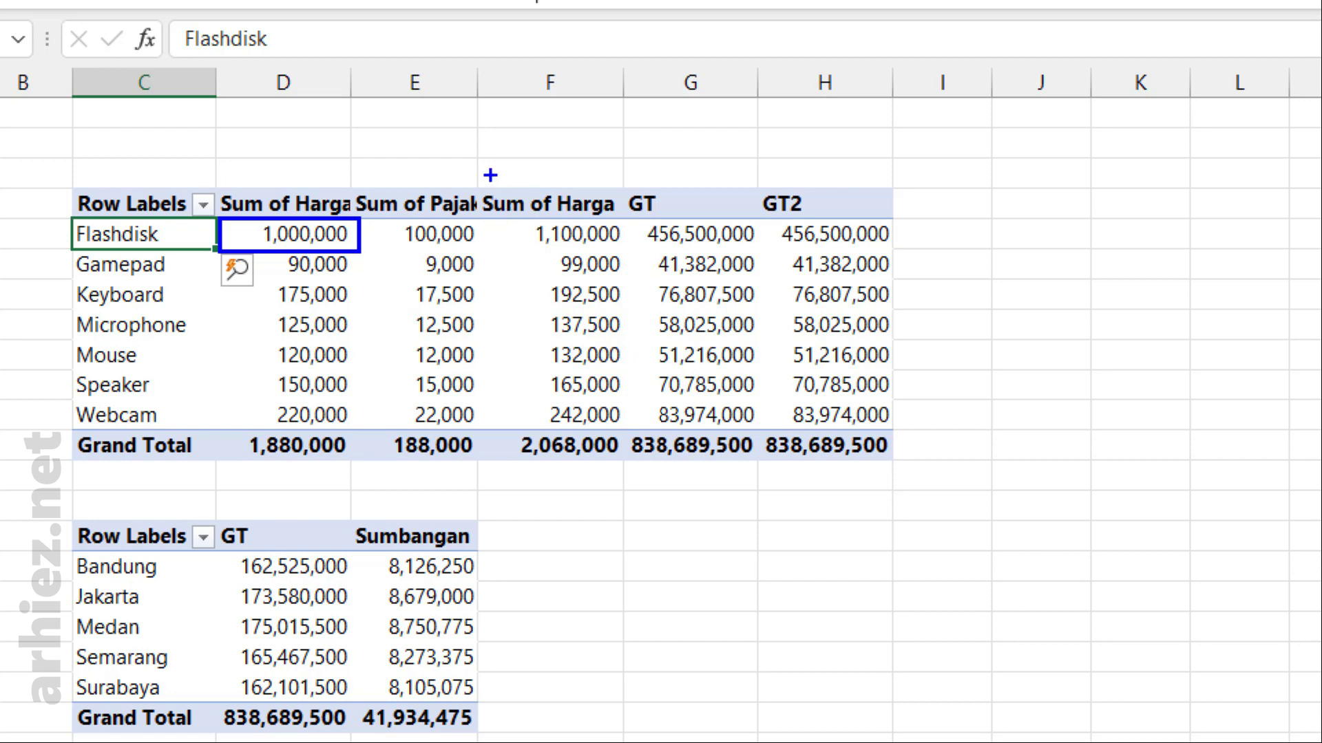
mouse_move(490, 176)
mouse_down()
mouse_move(638, 277)
mouse_move(900, 410)
mouse_move(938, 481)
mouse_up()
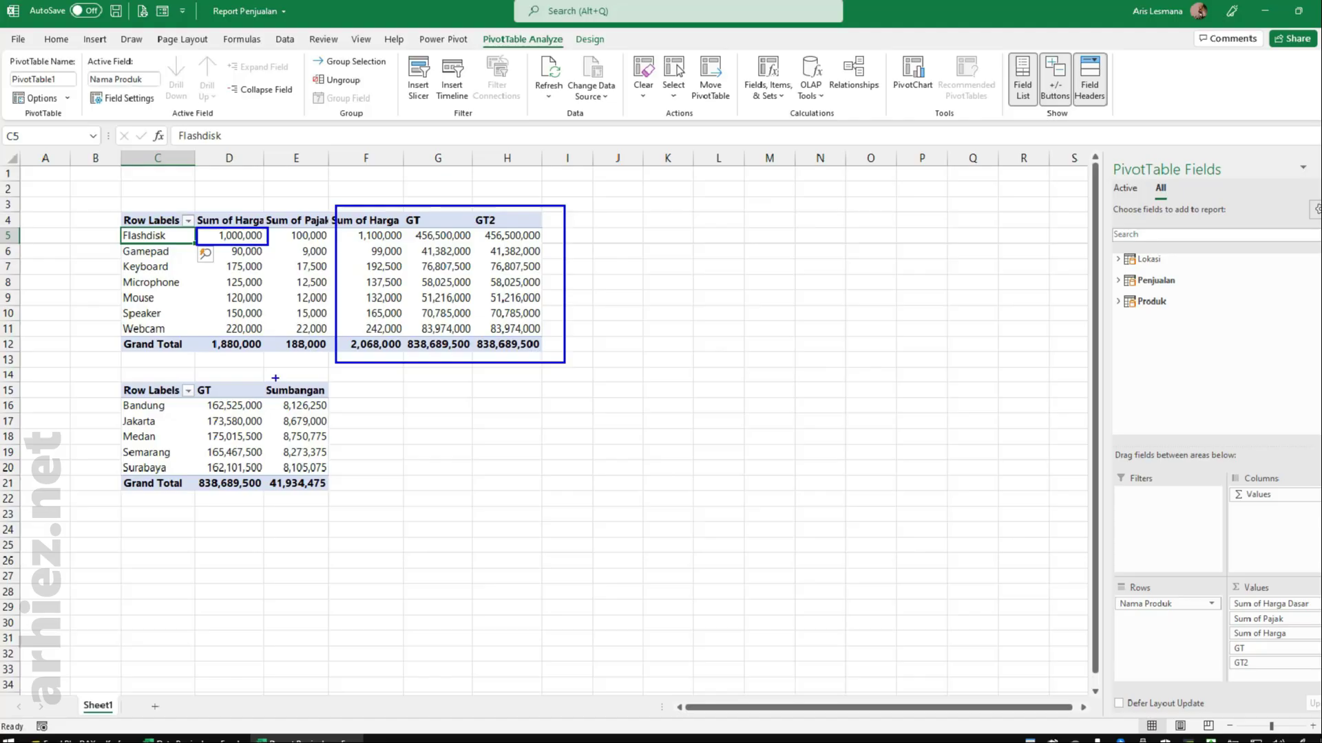
key(Escape)
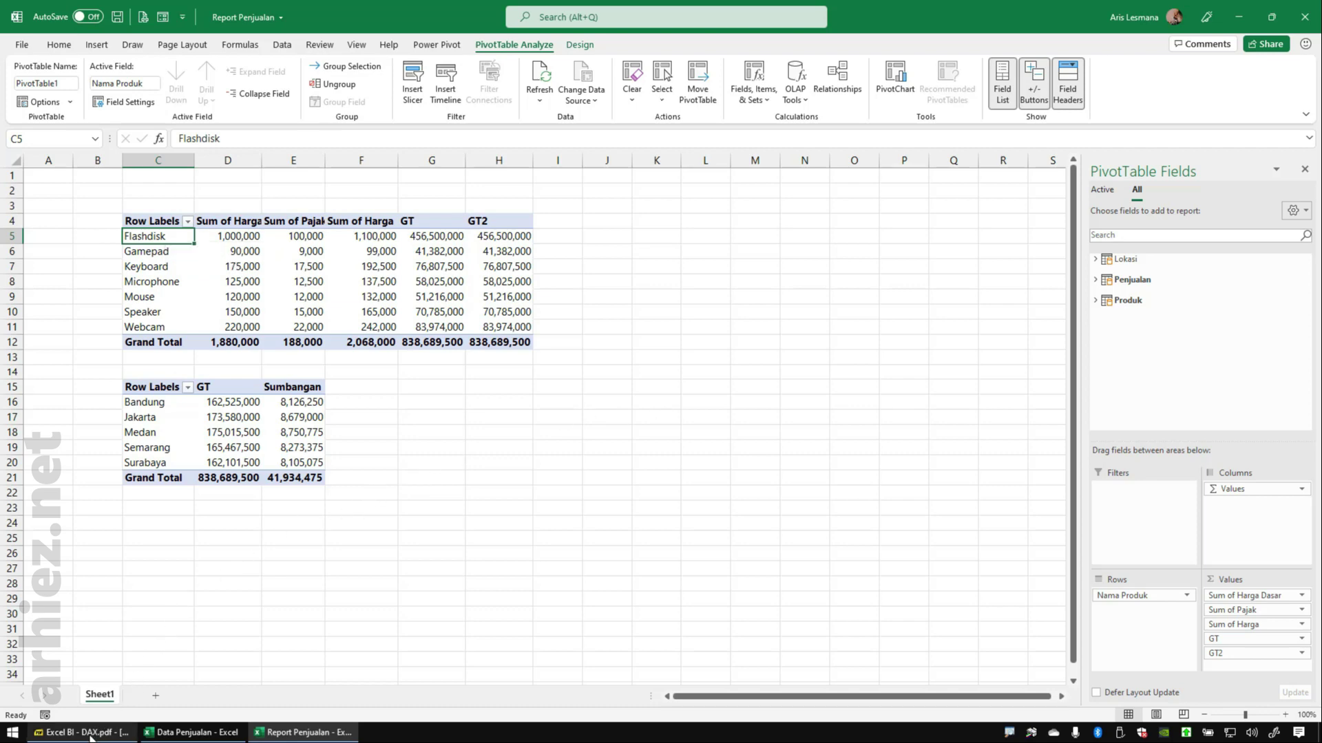
Switch to the Excel BI - DAX PDF in SumatraPDF and clear the text selection on the Calculated Field (Measure) examples page.
mouse_move(90, 736)
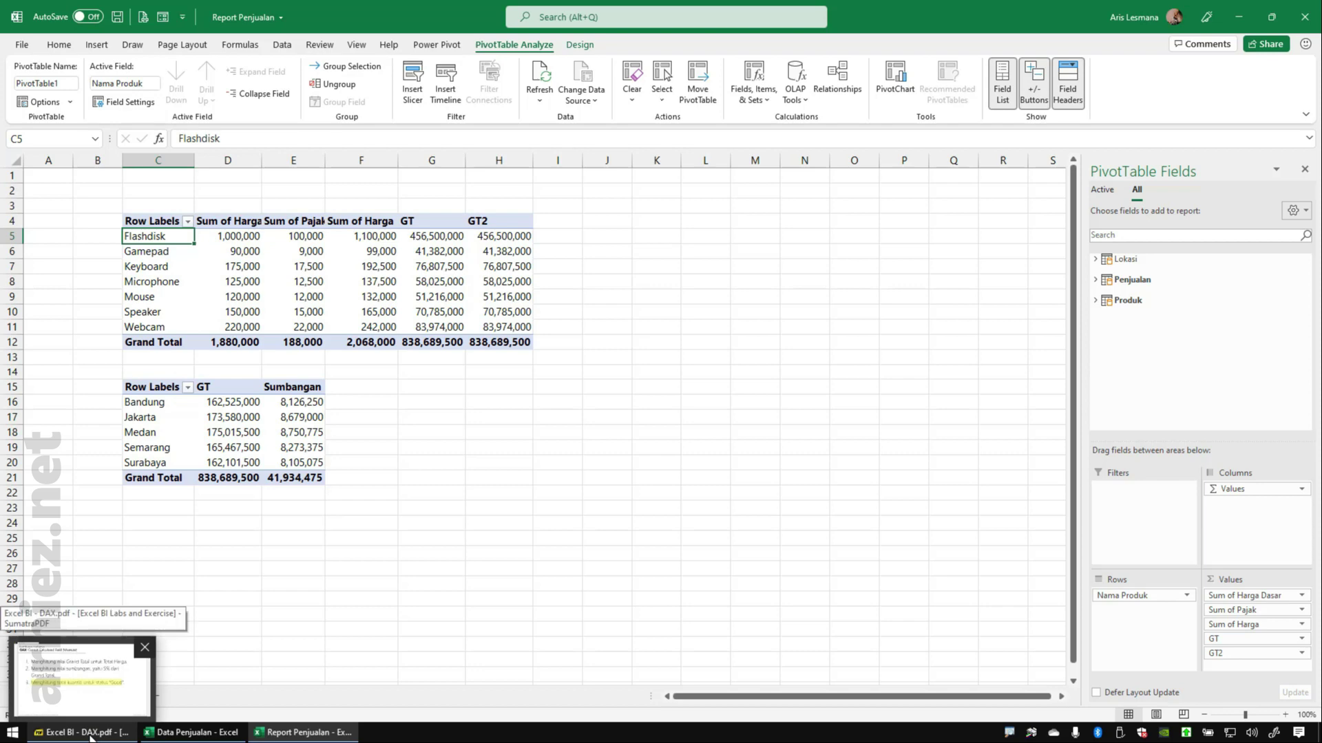
click(90, 736)
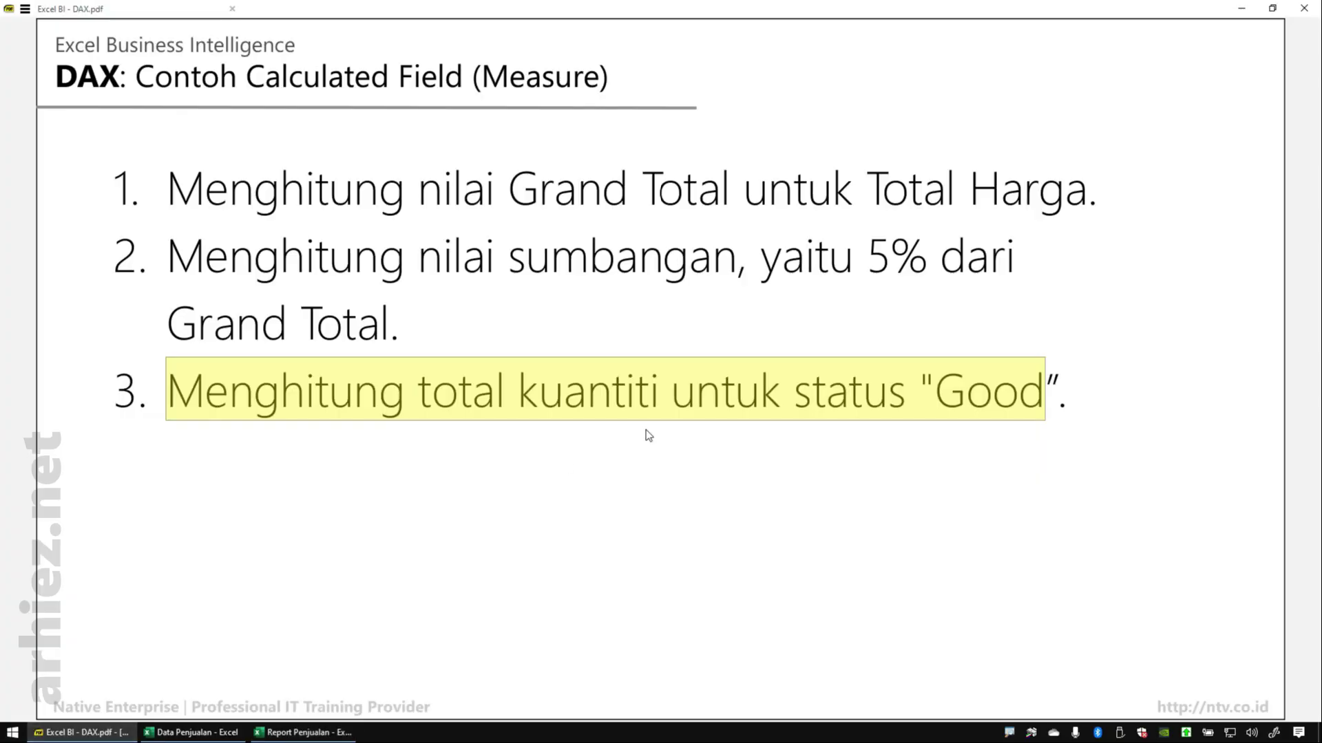
click(632, 508)
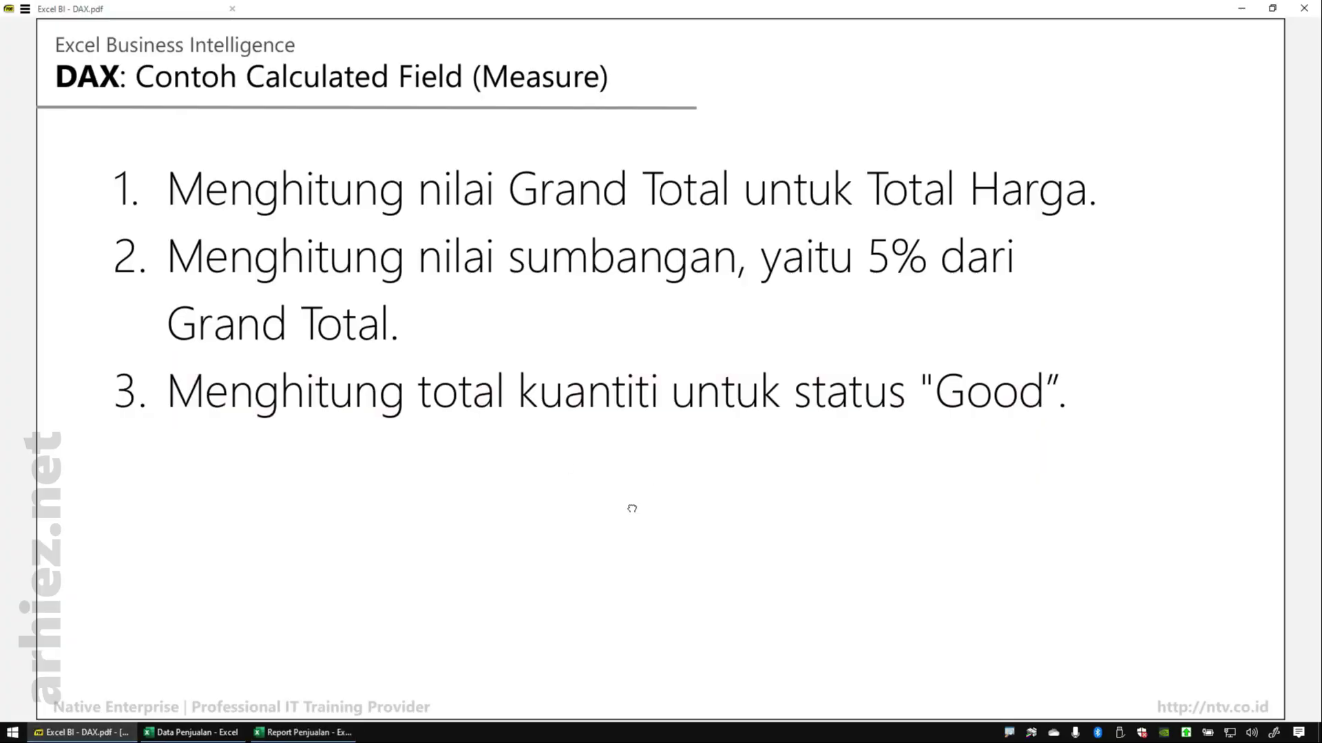